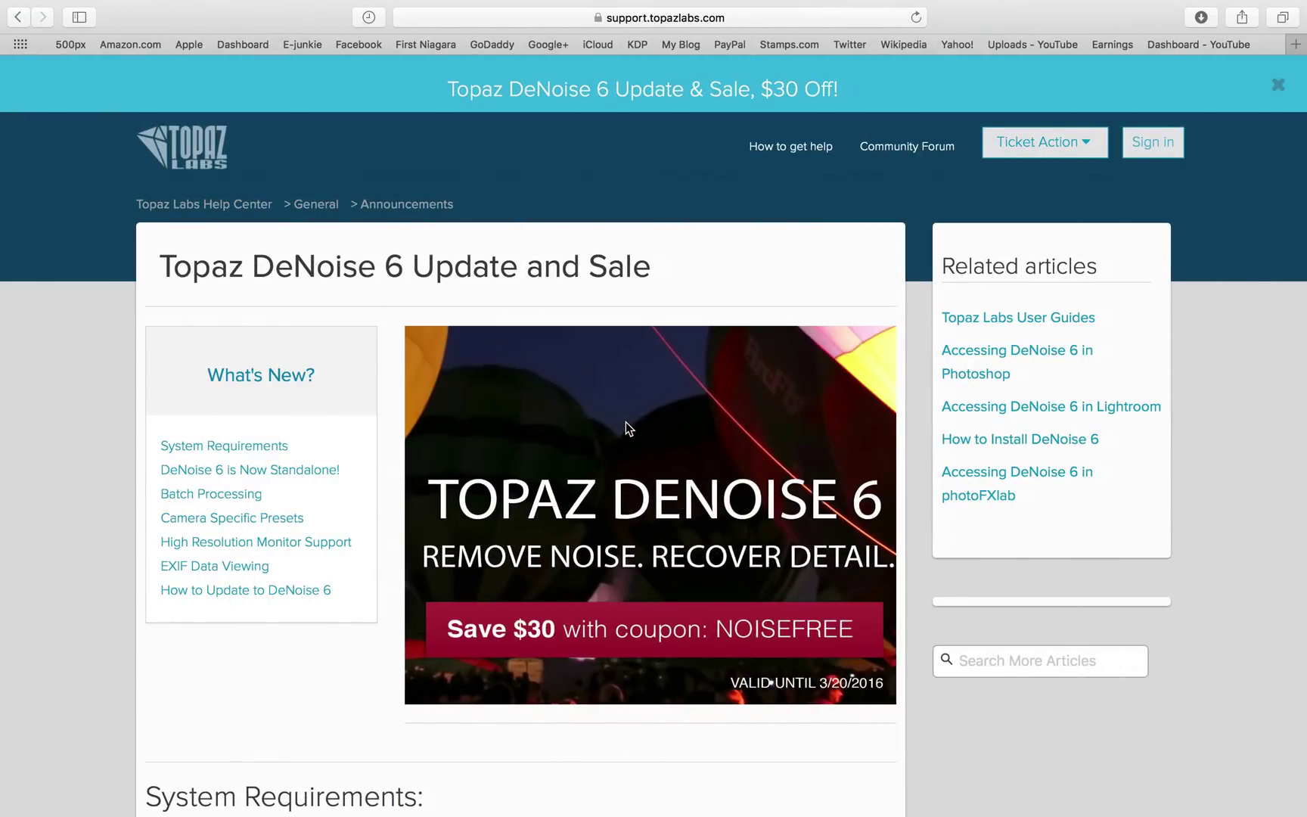
Read the Topaz DeNoise 6 update page, from system requirements through batch processing, camera presets and monitor support to EXIF data viewing.
{"action": "scroll", "coordinate": [626, 422], "scroll_direction": "down", "scroll_amount": 10}
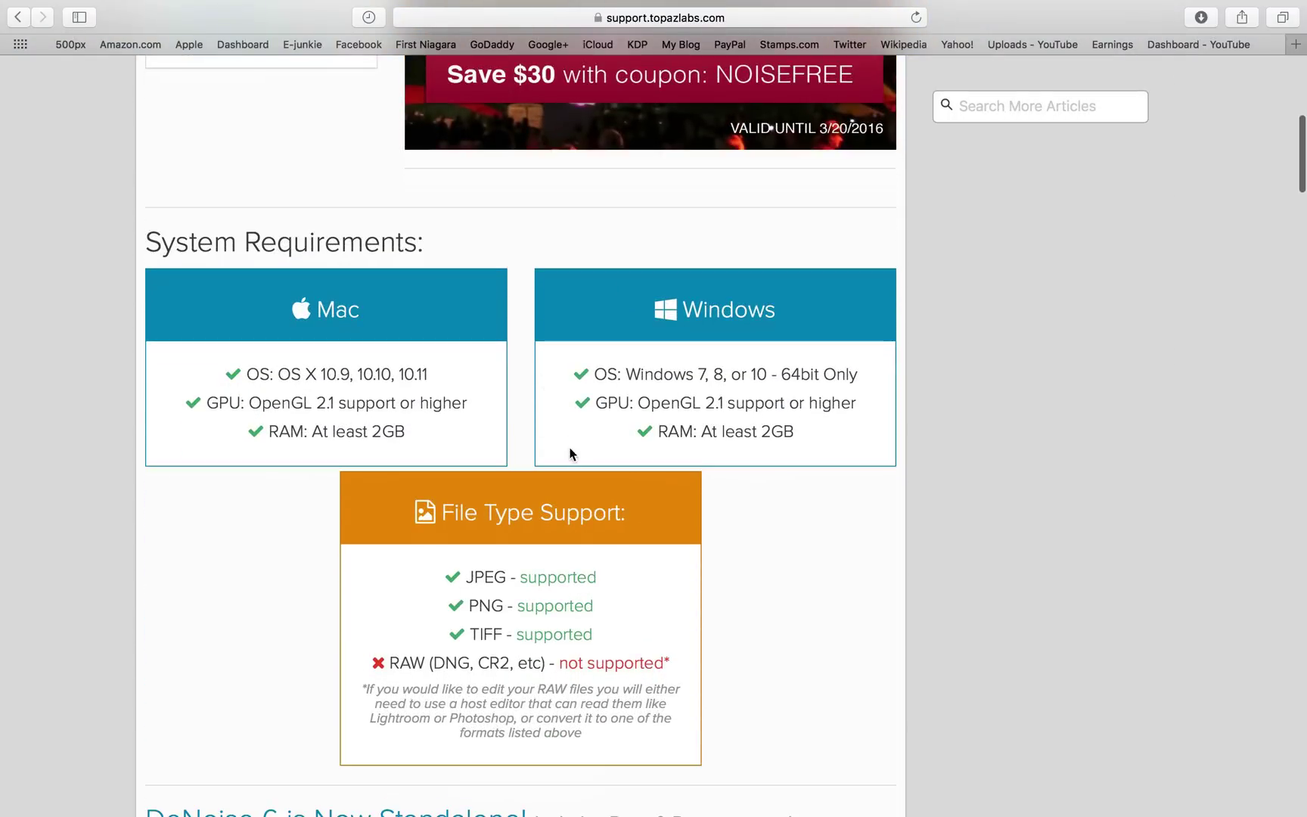
{"action": "scroll", "coordinate": [569, 452], "scroll_direction": "down", "scroll_amount": 3}
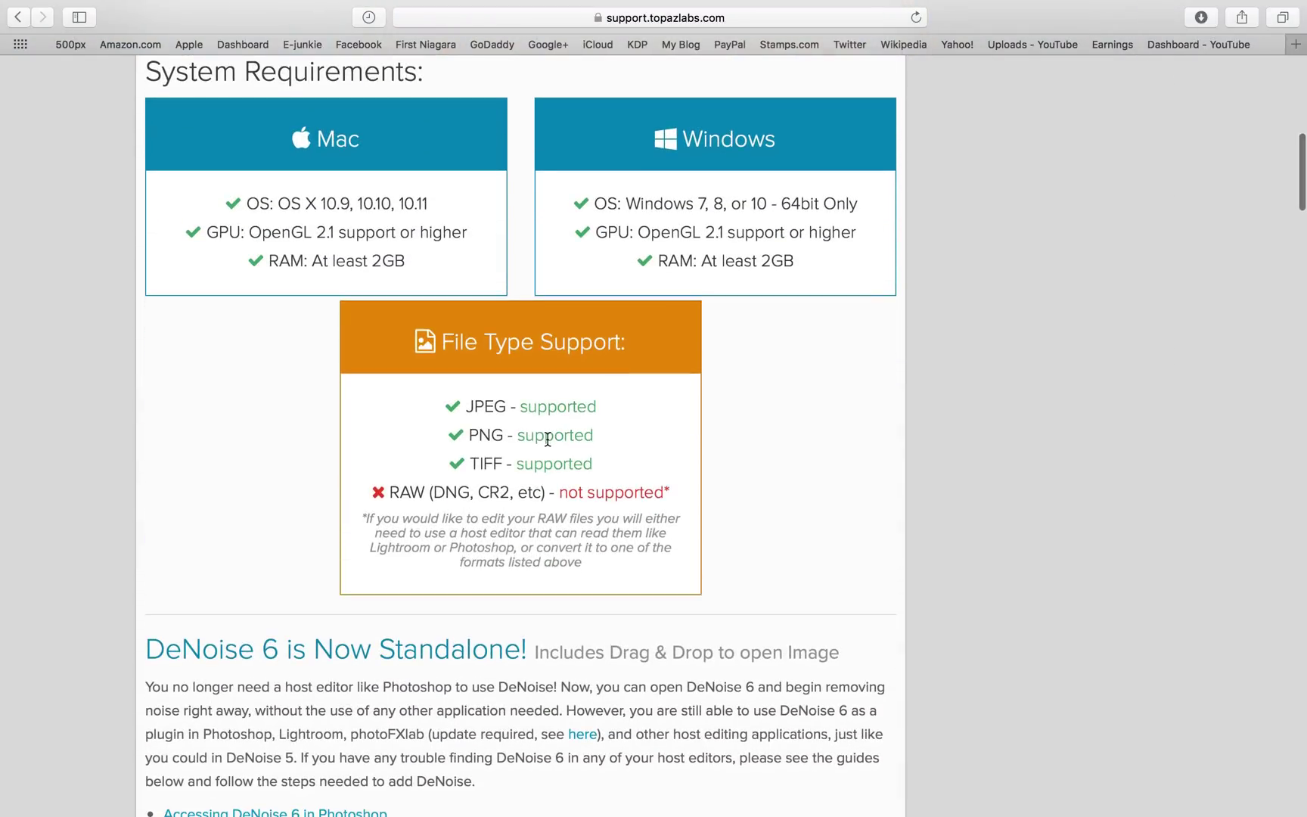
{"action": "scroll", "coordinate": [547, 439], "scroll_direction": "down", "scroll_amount": 6}
{"action": "scroll", "coordinate": [547, 439], "scroll_direction": "down", "scroll_amount": 3}
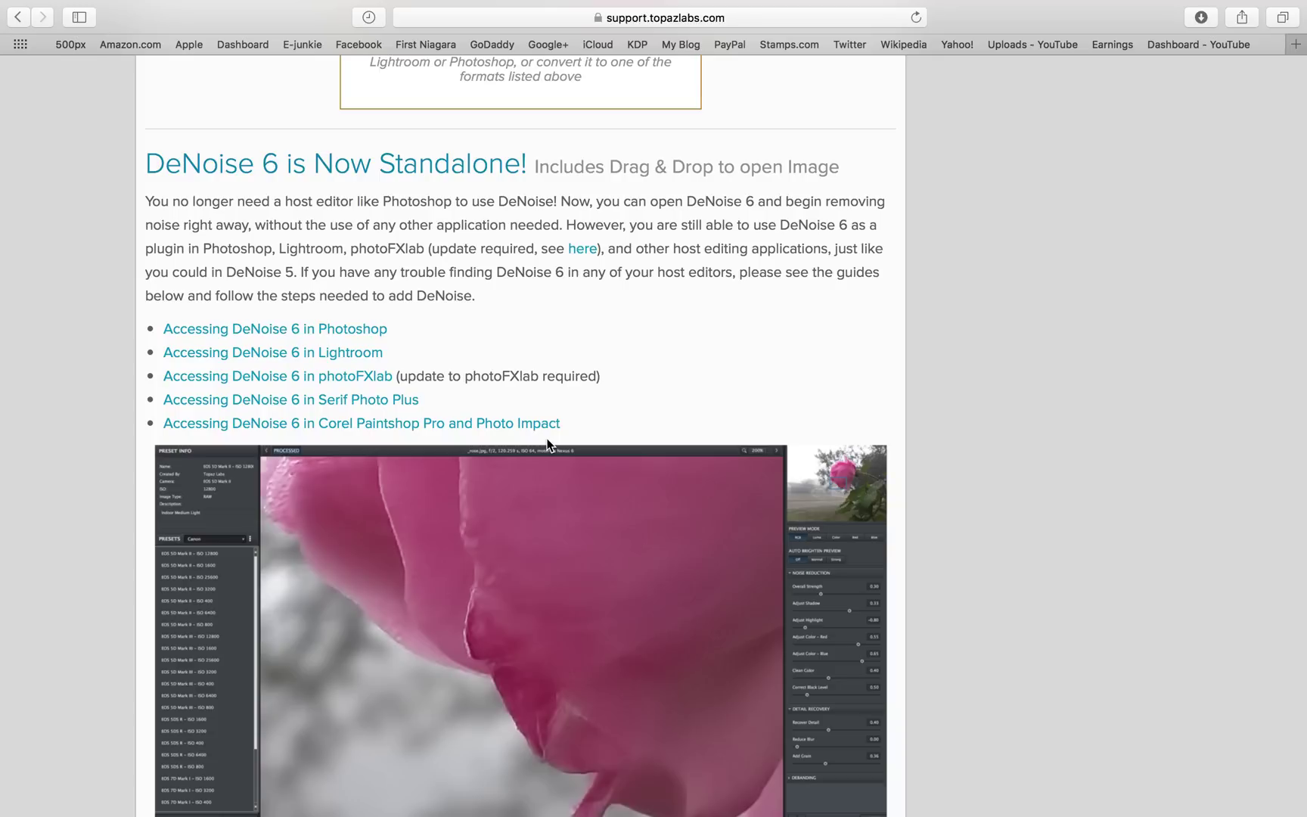
{"action": "scroll", "coordinate": [547, 444], "scroll_direction": "down", "scroll_amount": 10}
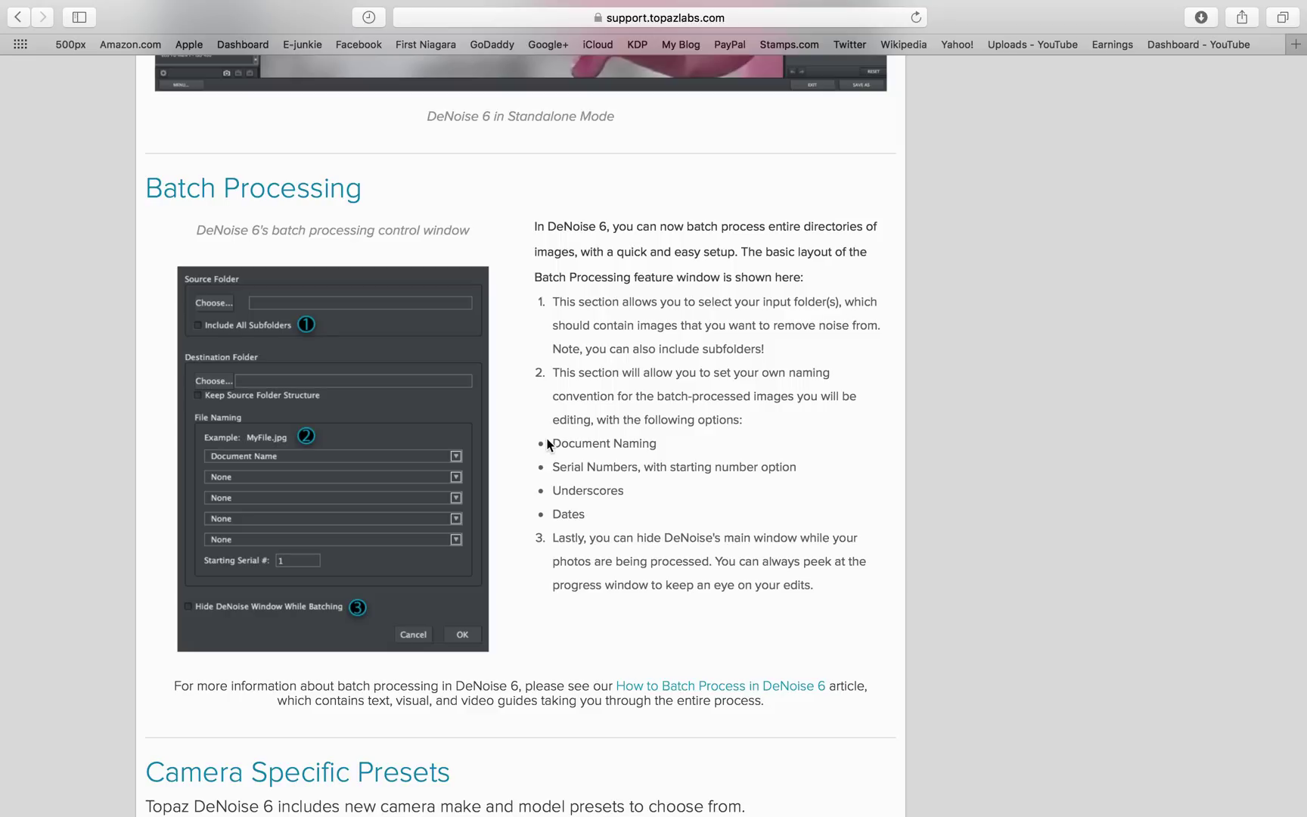
{"action": "scroll", "coordinate": [547, 444], "scroll_direction": "down", "scroll_amount": 10}
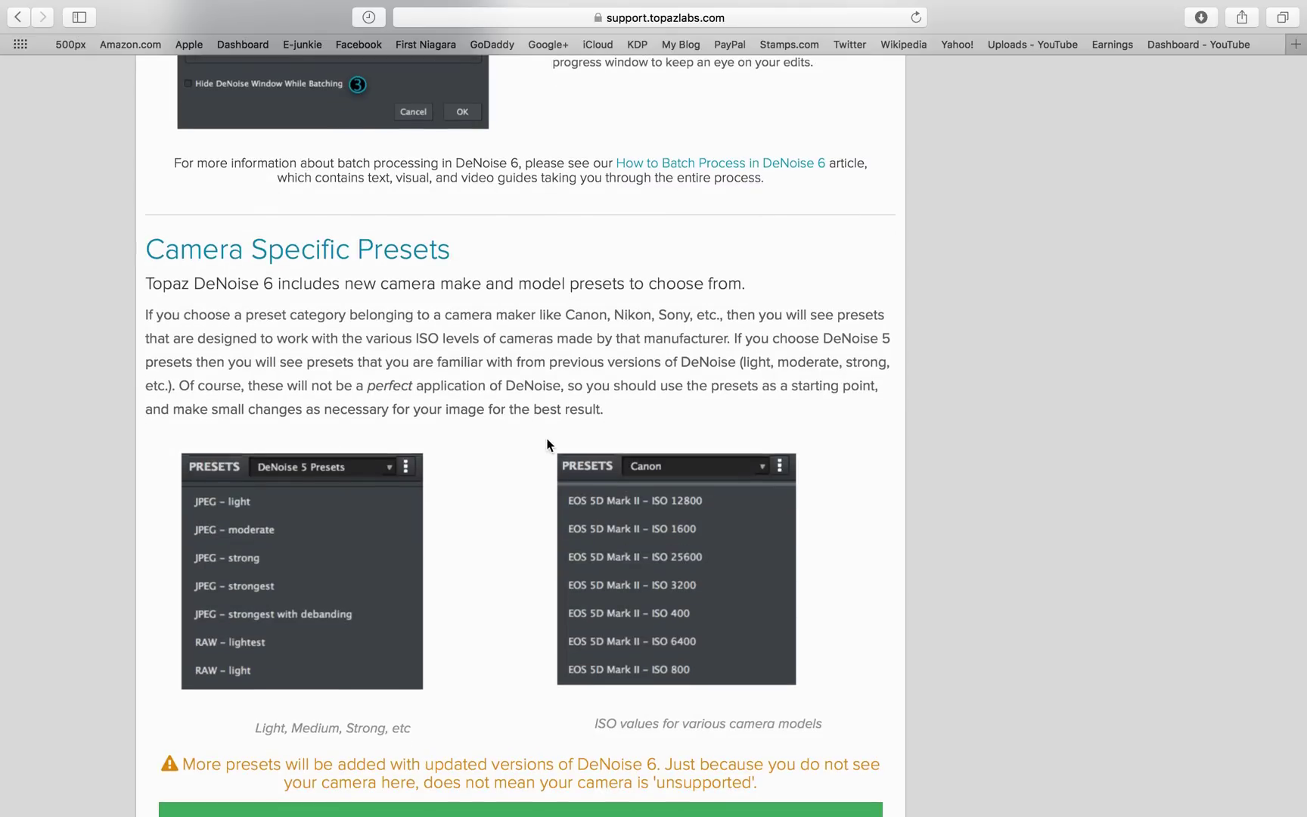
{"action": "scroll", "coordinate": [548, 444], "scroll_direction": "down", "scroll_amount": 10}
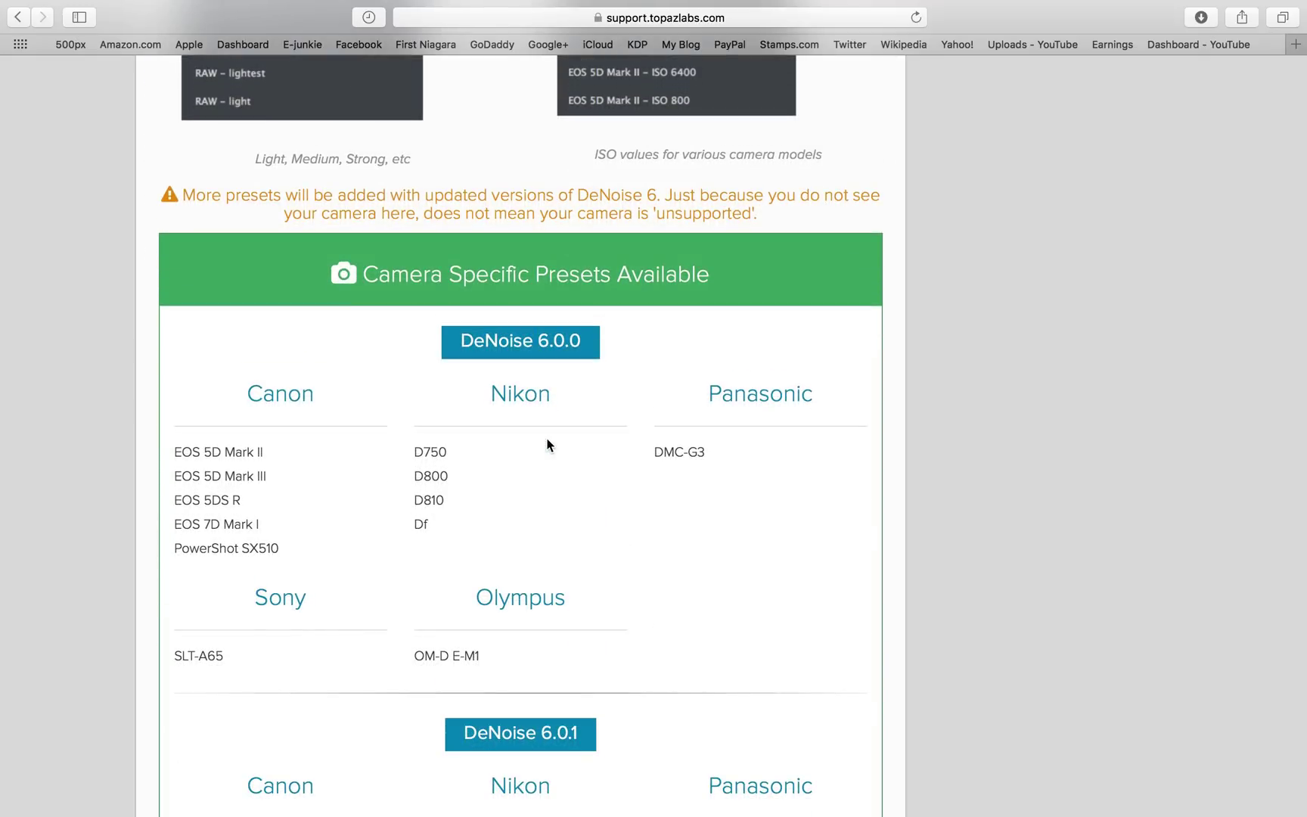
{"action": "scroll", "coordinate": [547, 444], "scroll_direction": "down", "scroll_amount": 4}
{"action": "scroll", "coordinate": [547, 443], "scroll_direction": "down", "scroll_amount": 15}
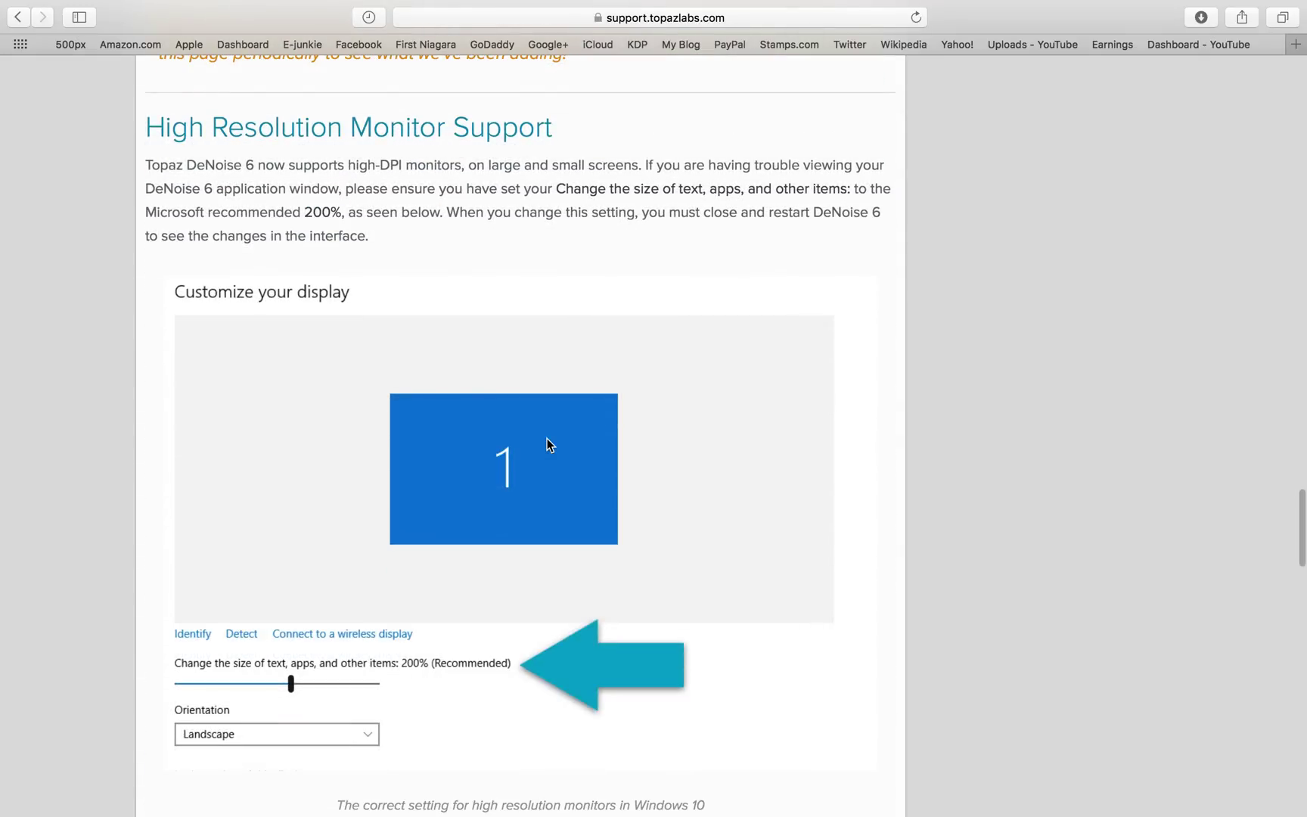
{"action": "scroll", "coordinate": [548, 440], "scroll_direction": "down", "scroll_amount": 10}
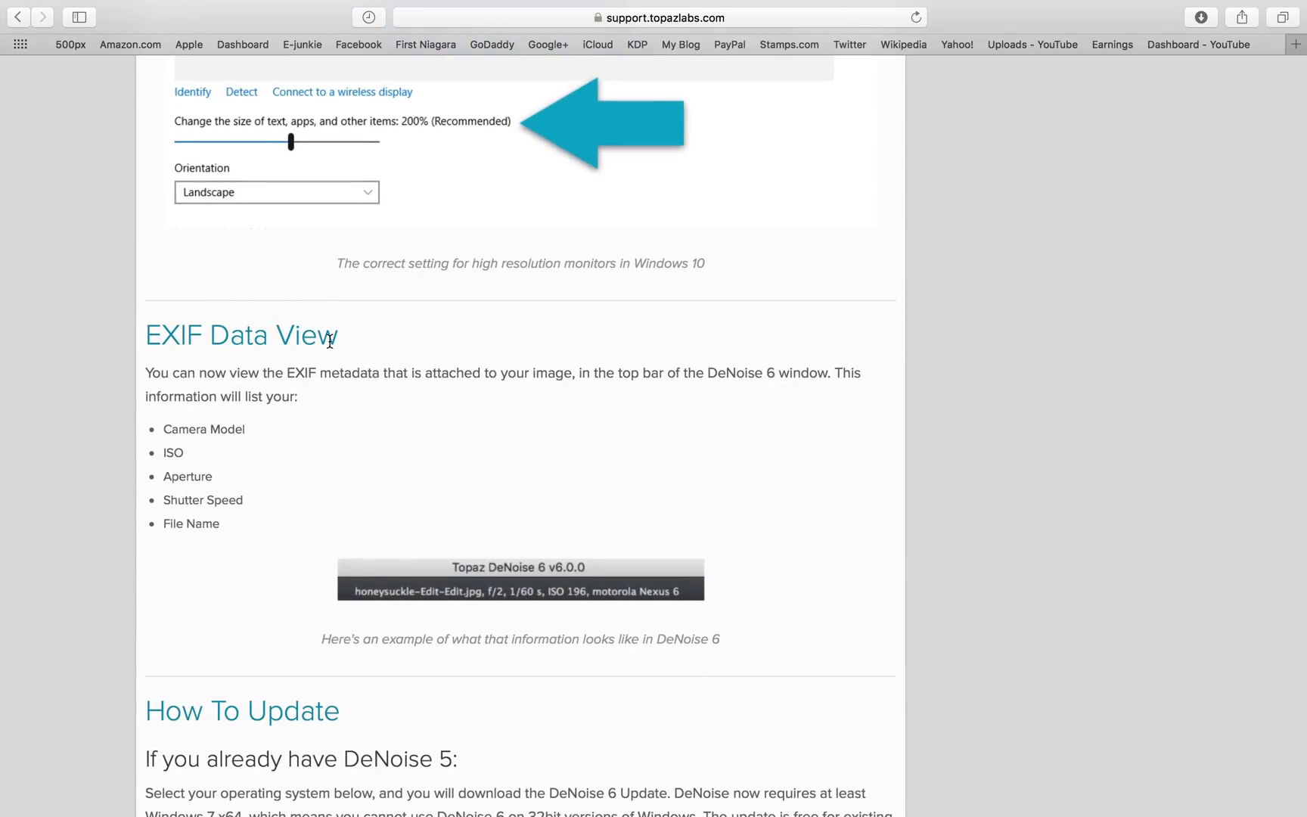
Switch to Lightroom and set the sharpening amount of the bird photo to 0.
{"action": "key", "text": "ctrl+Left"}
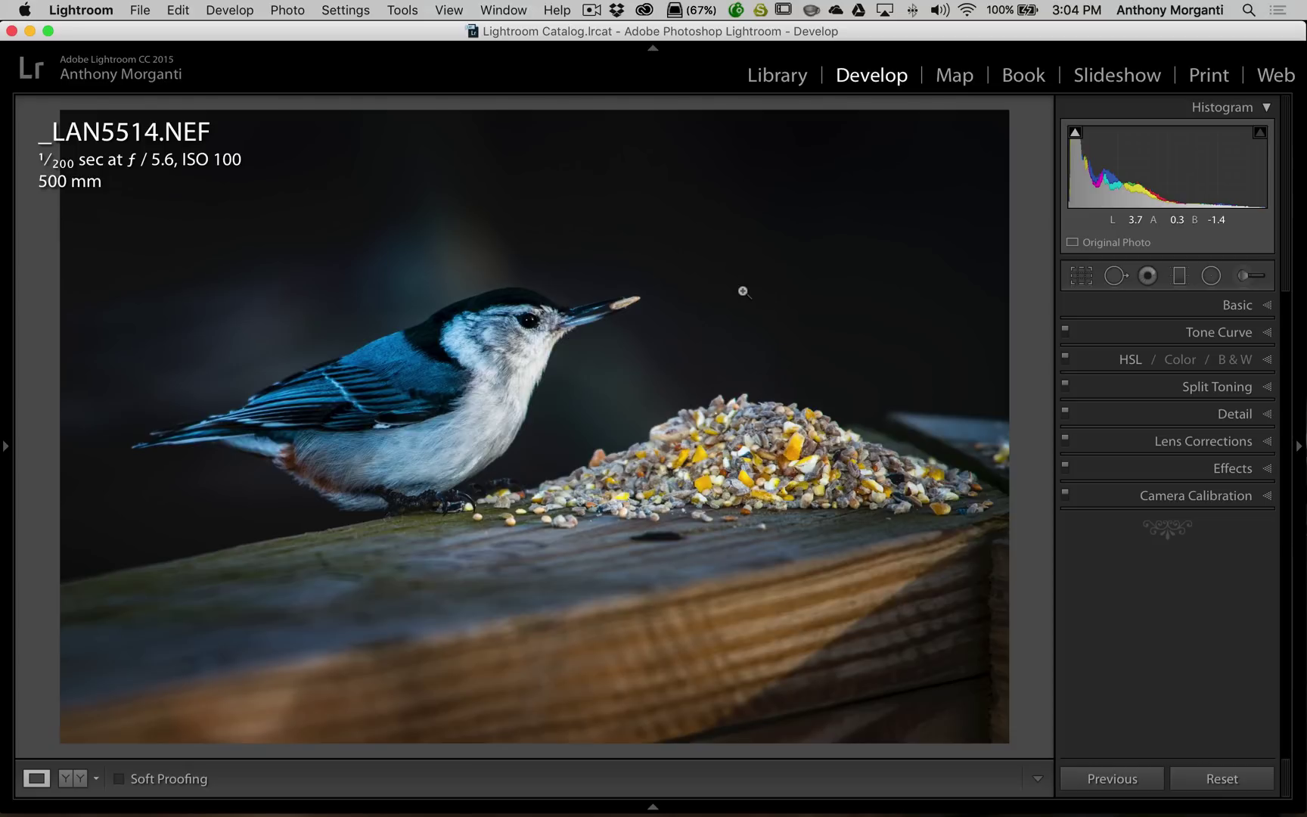
{"action": "left_click", "coordinate": [497, 261]}
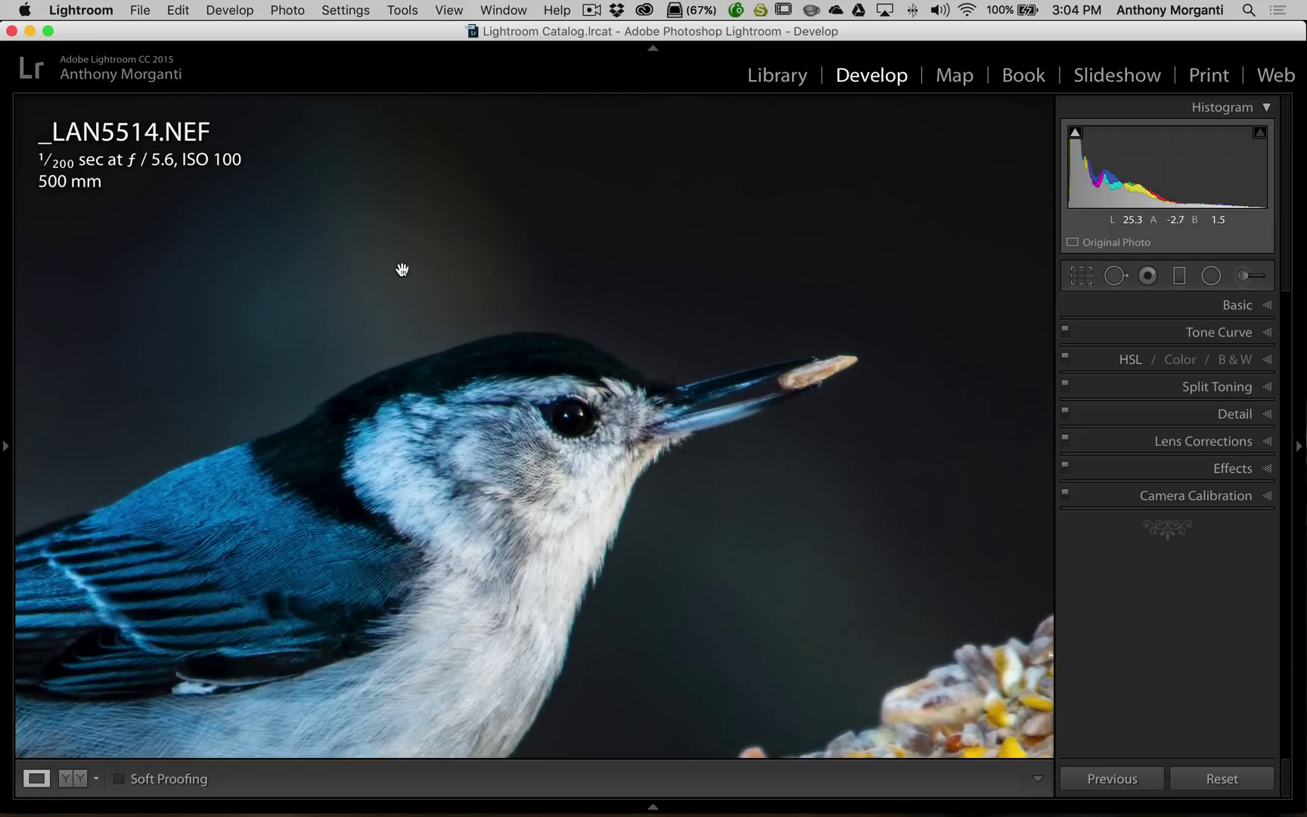
{"action": "left_click", "coordinate": [625, 272]}
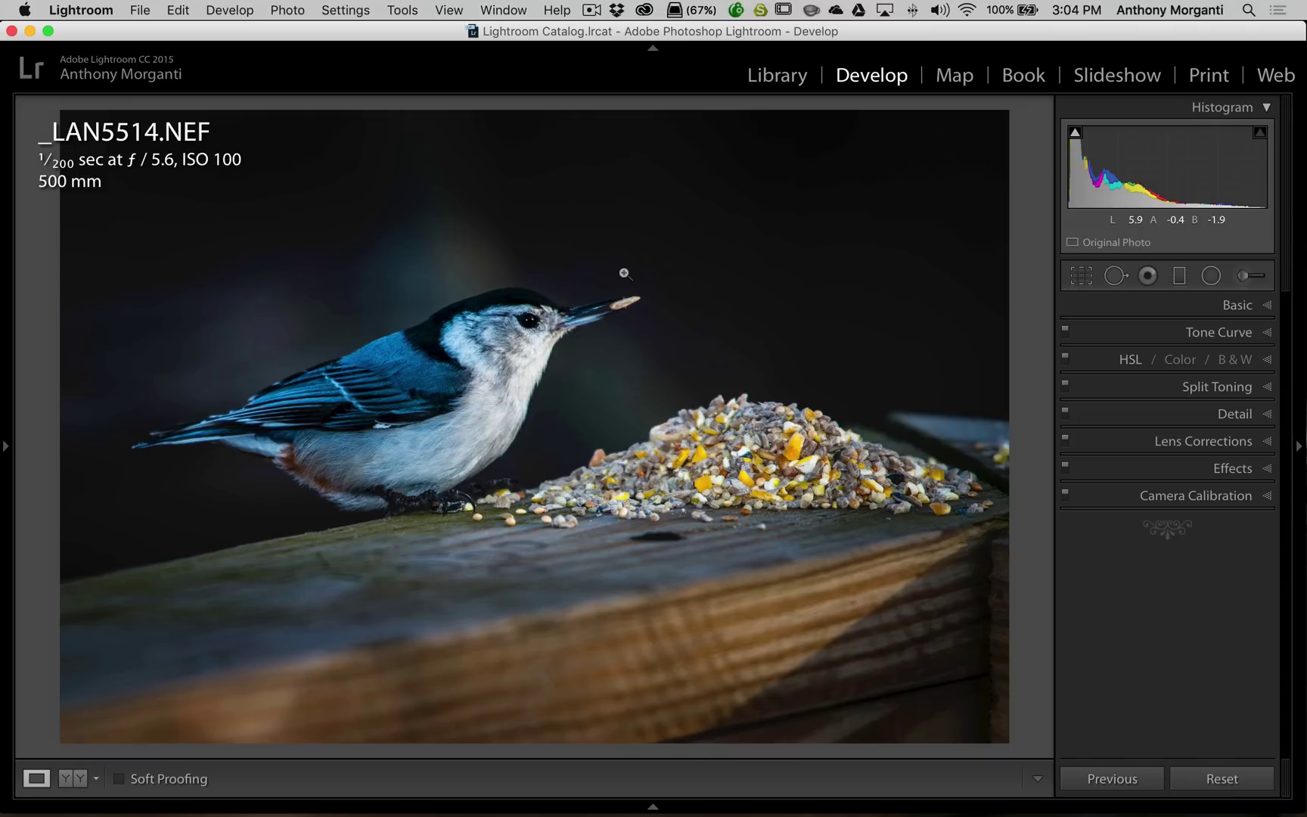
{"action": "left_click", "coordinate": [1230, 416]}
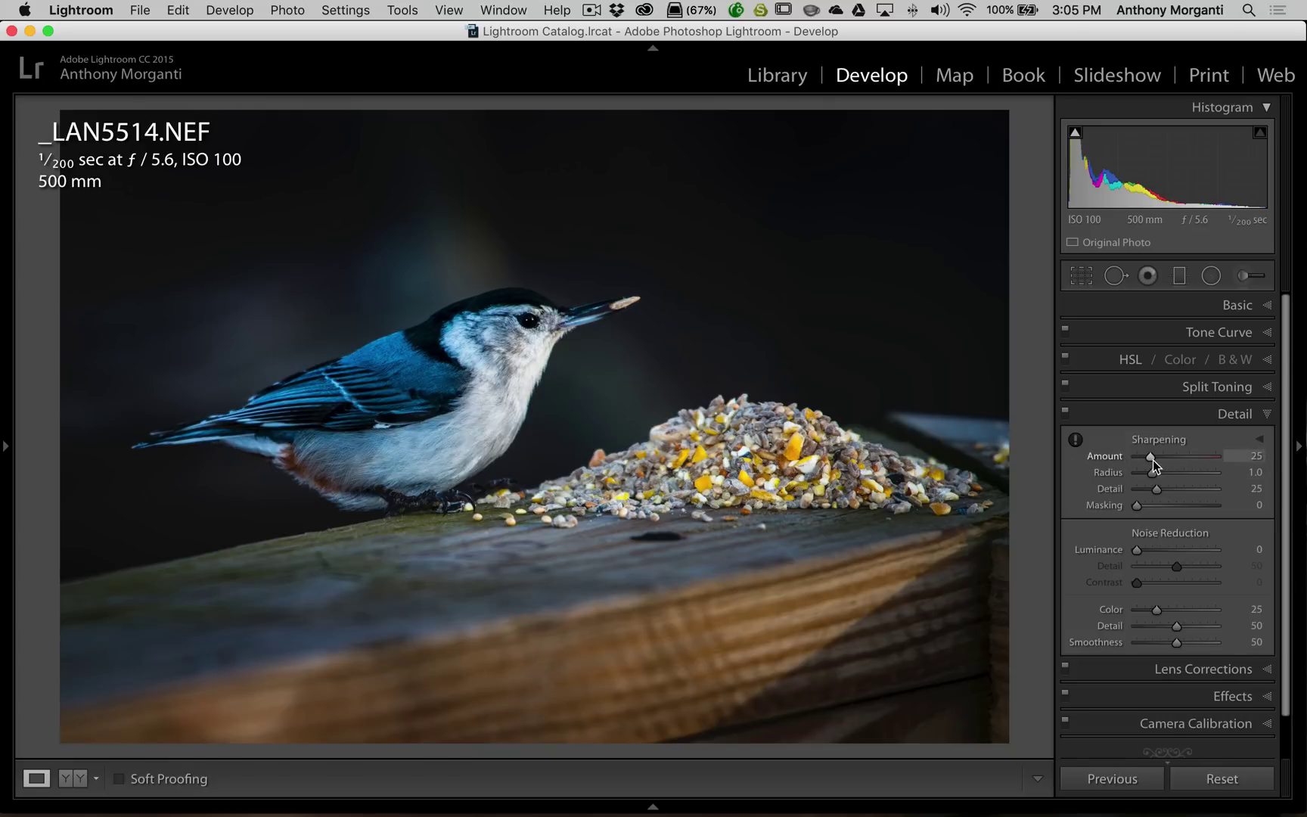
{"action": "left_click_drag", "start_coordinate": [1152, 460], "coordinate": [1110, 457]}
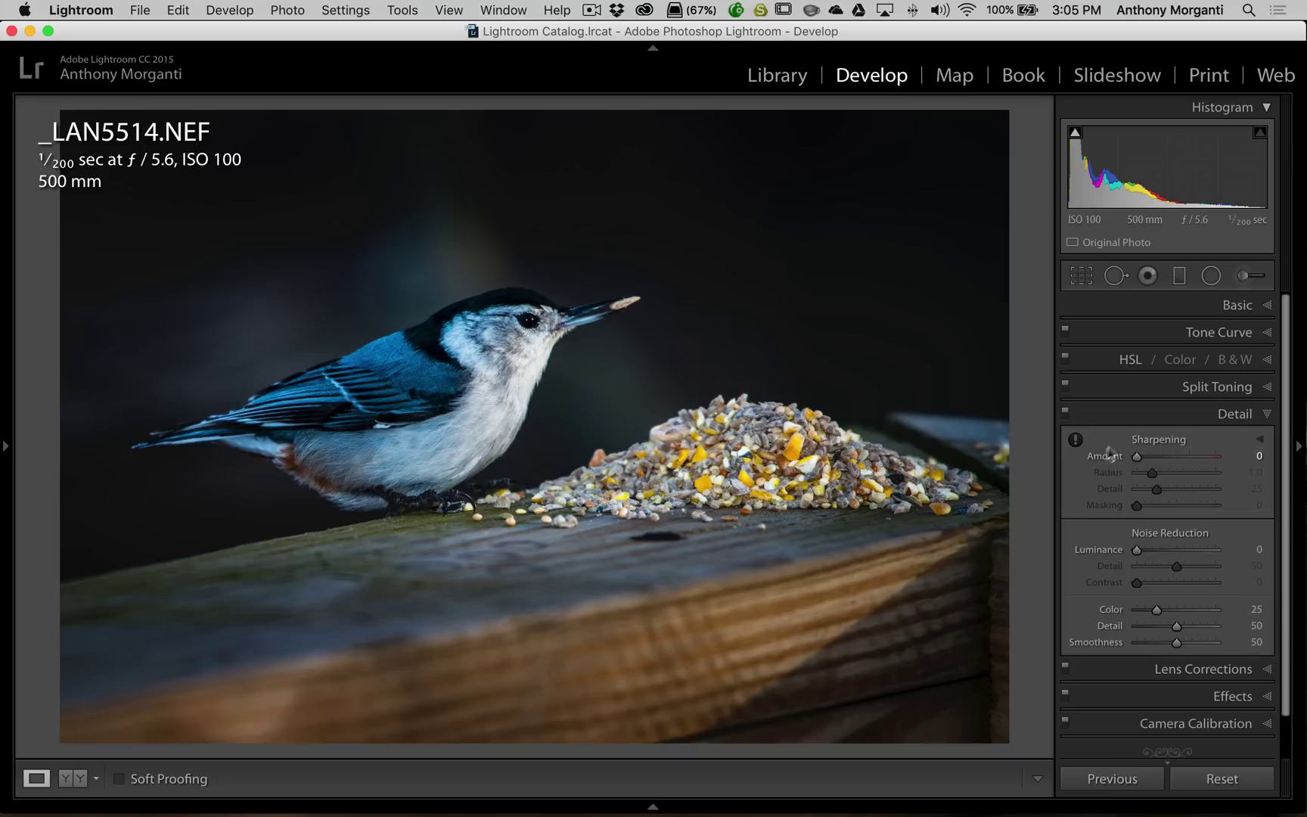
{"action": "left_click", "coordinate": [1214, 414]}
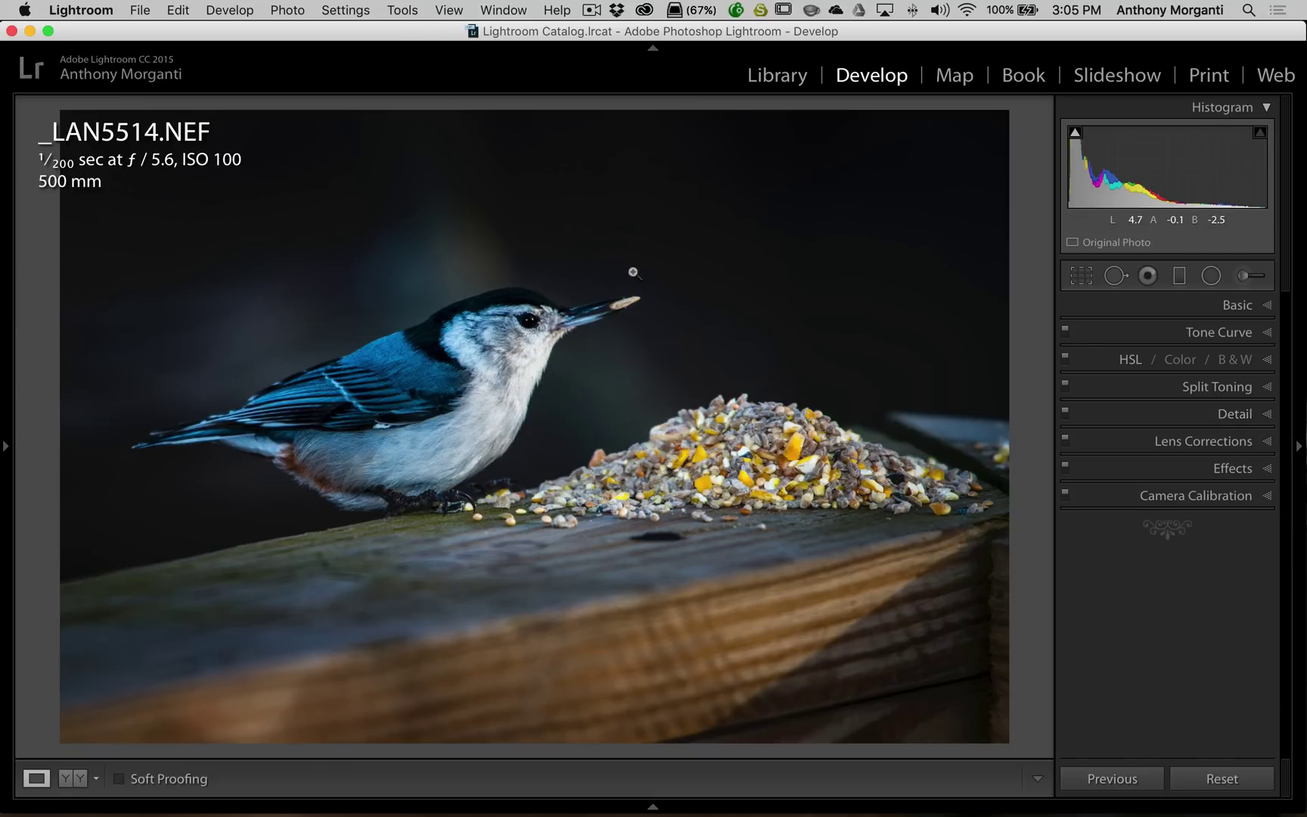
Open the bird photo in Topaz DeNoise 6 as a 16-bit ProPhoto RGB TIFF copy with Lightroom adjustments.
{"action": "right_click", "coordinate": [755, 243]}
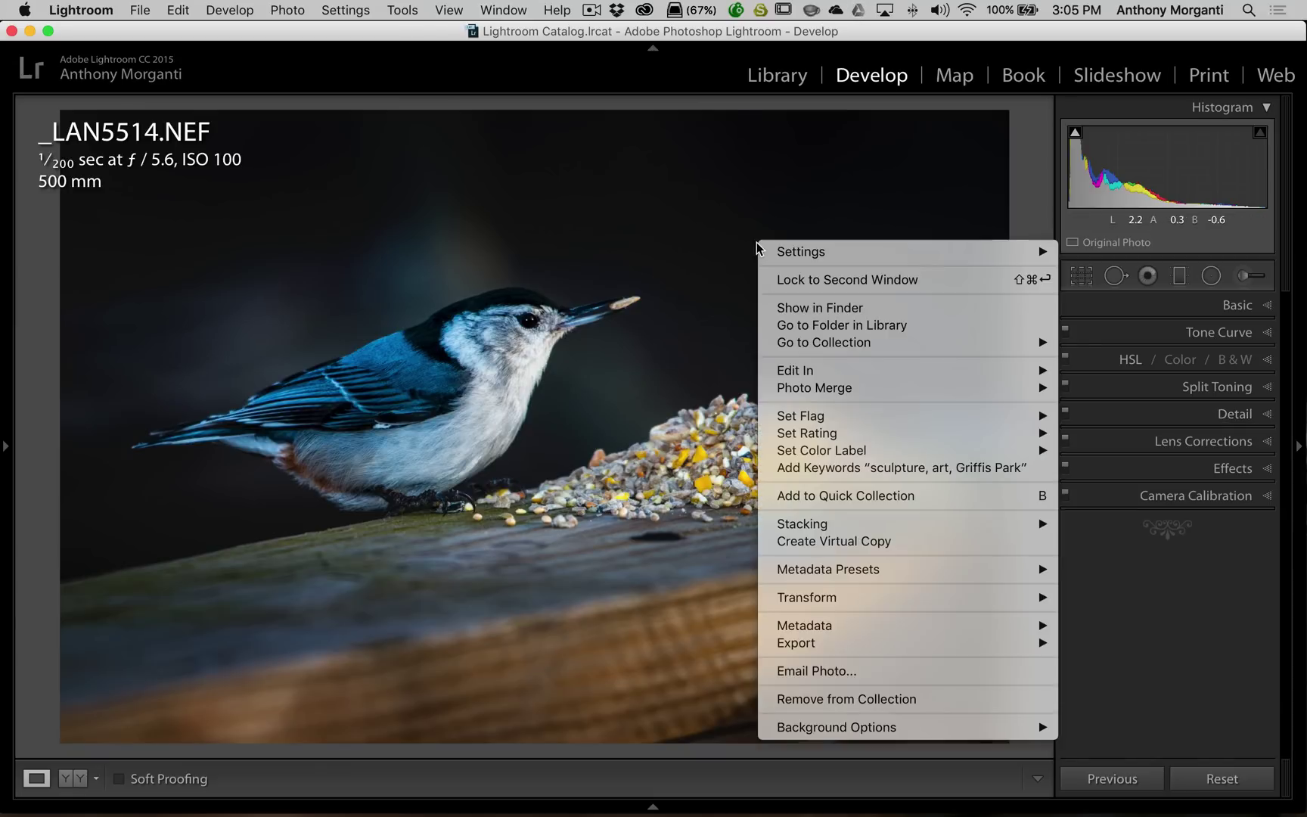
{"action": "mouse_move", "coordinate": [875, 369]}
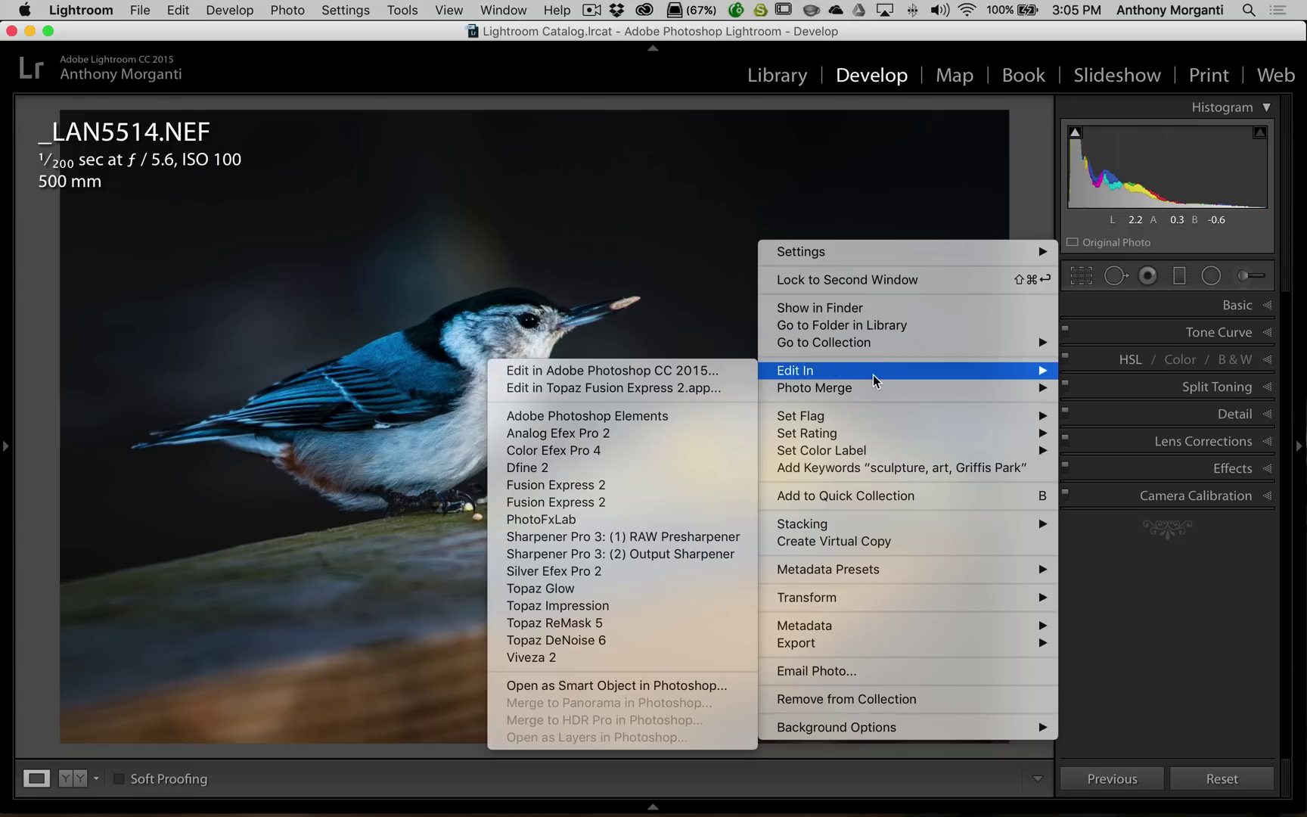
{"action": "left_click", "coordinate": [569, 640]}
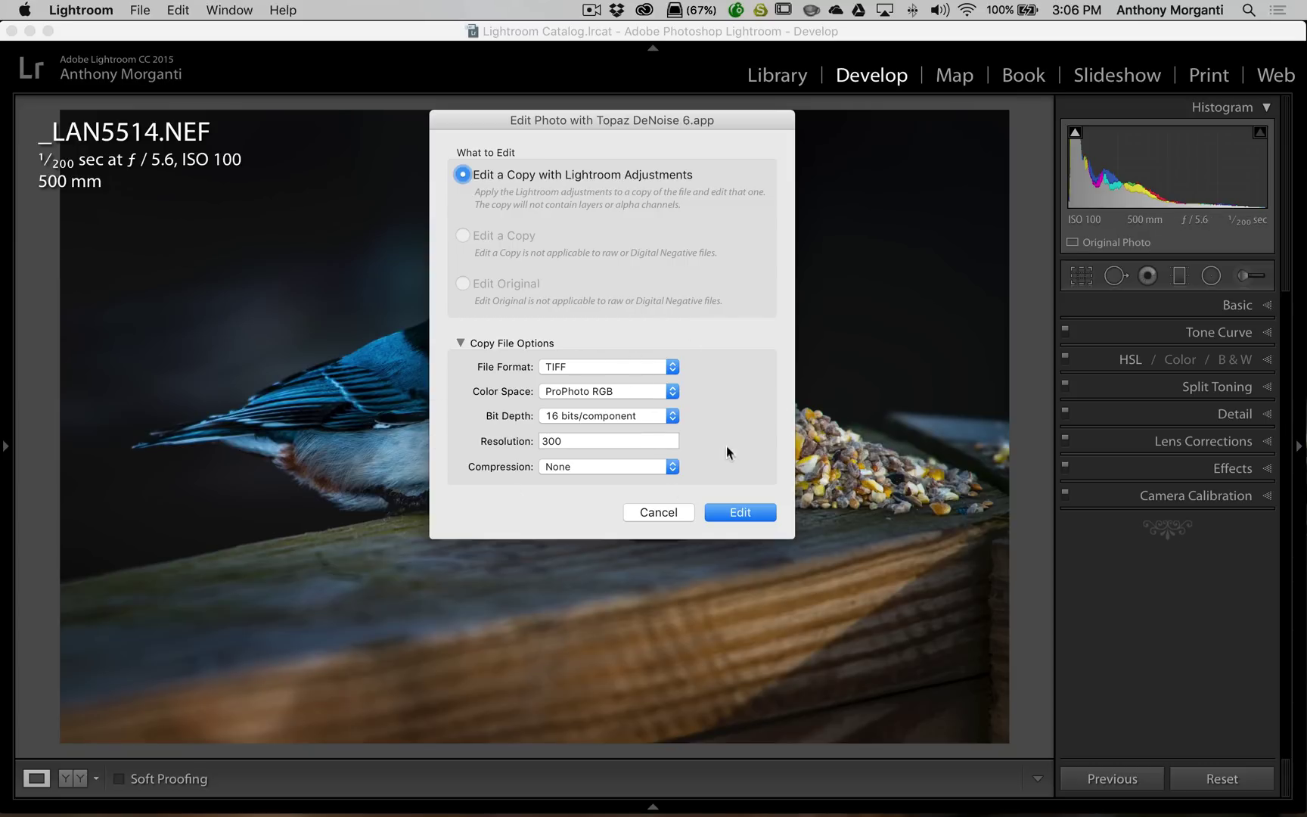
{"action": "left_click", "coordinate": [739, 514]}
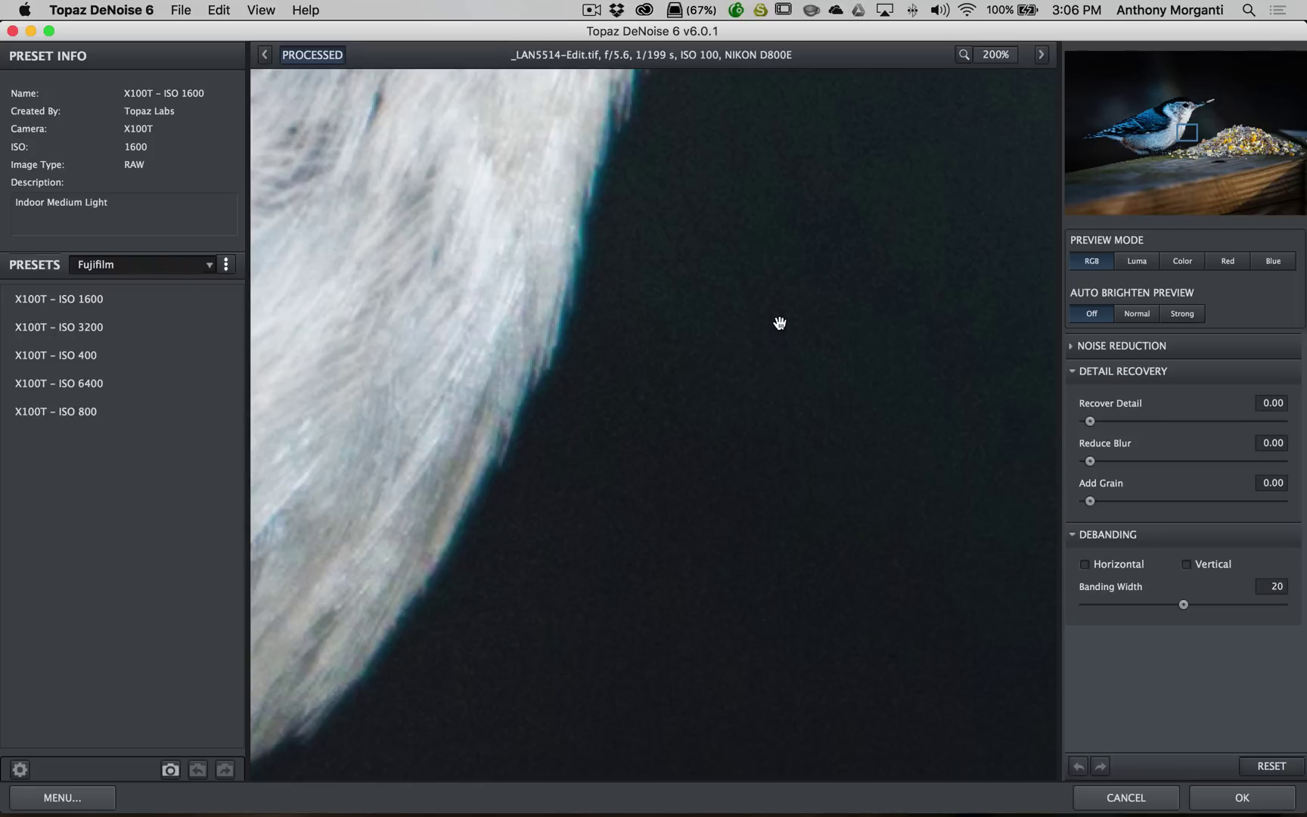
Collapse the Detail Recovery and Debanding adjustment sections.
{"action": "left_click_drag", "start_coordinate": [780, 303], "coordinate": [802, 513]}
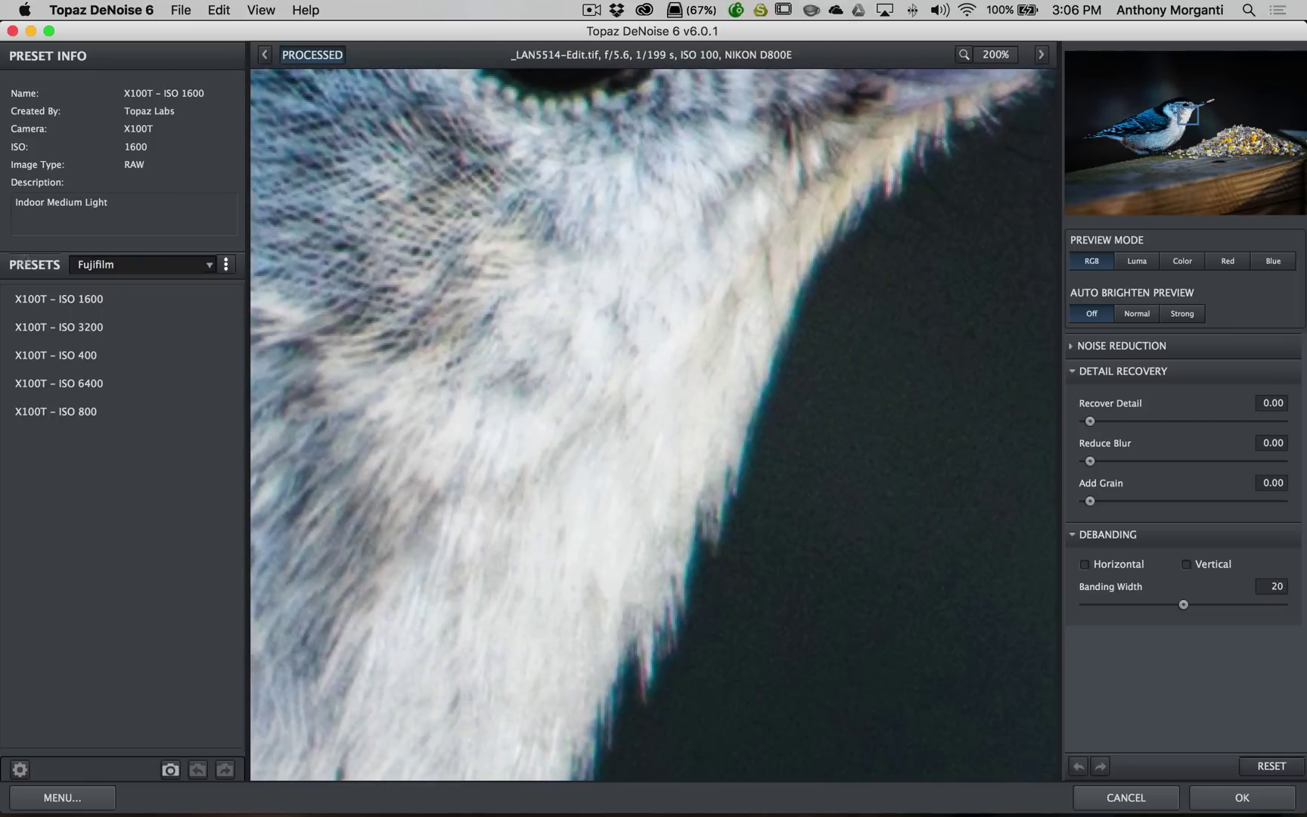
{"action": "left_click", "coordinate": [1072, 372]}
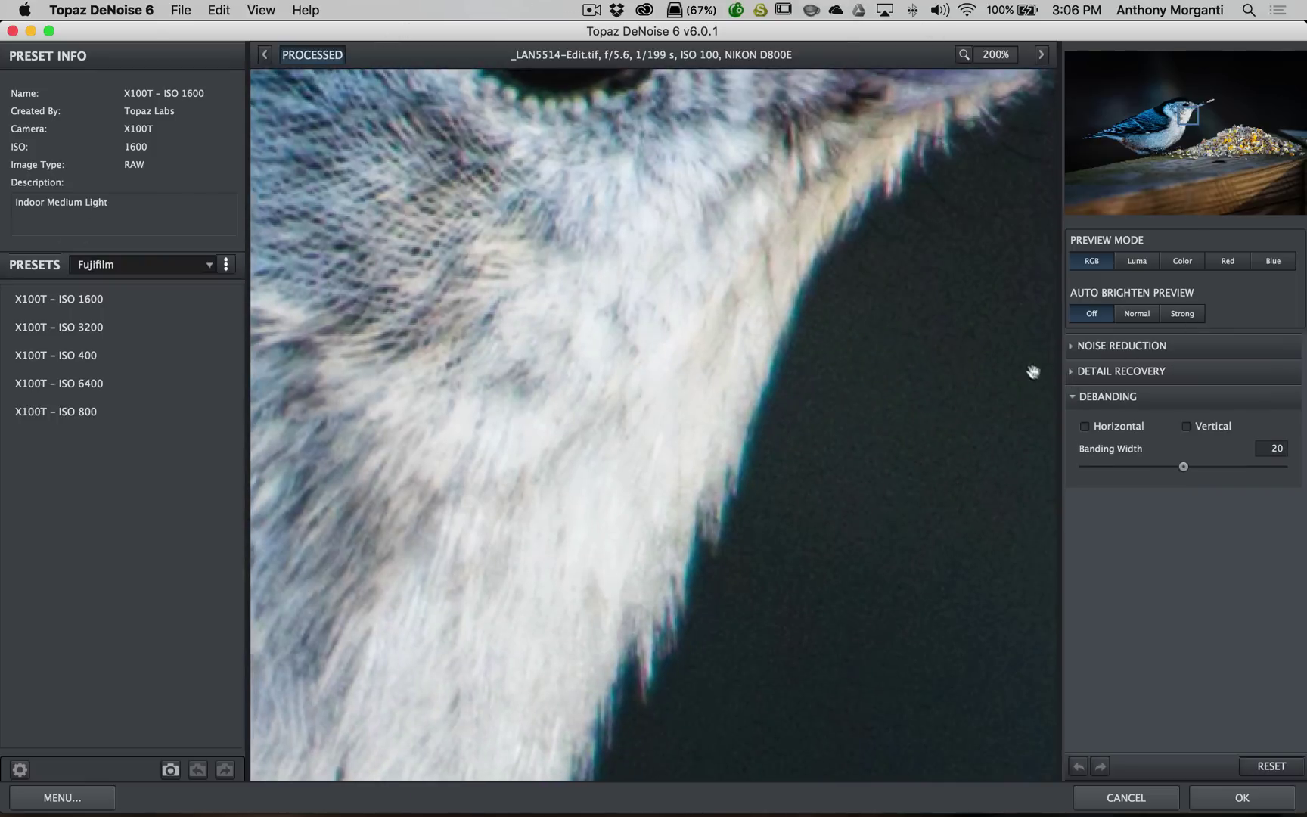
{"action": "left_click", "coordinate": [1072, 398]}
Compare the original and processed previews around the bird's head and eye.
{"action": "left_click_drag", "start_coordinate": [831, 254], "coordinate": [811, 366]}
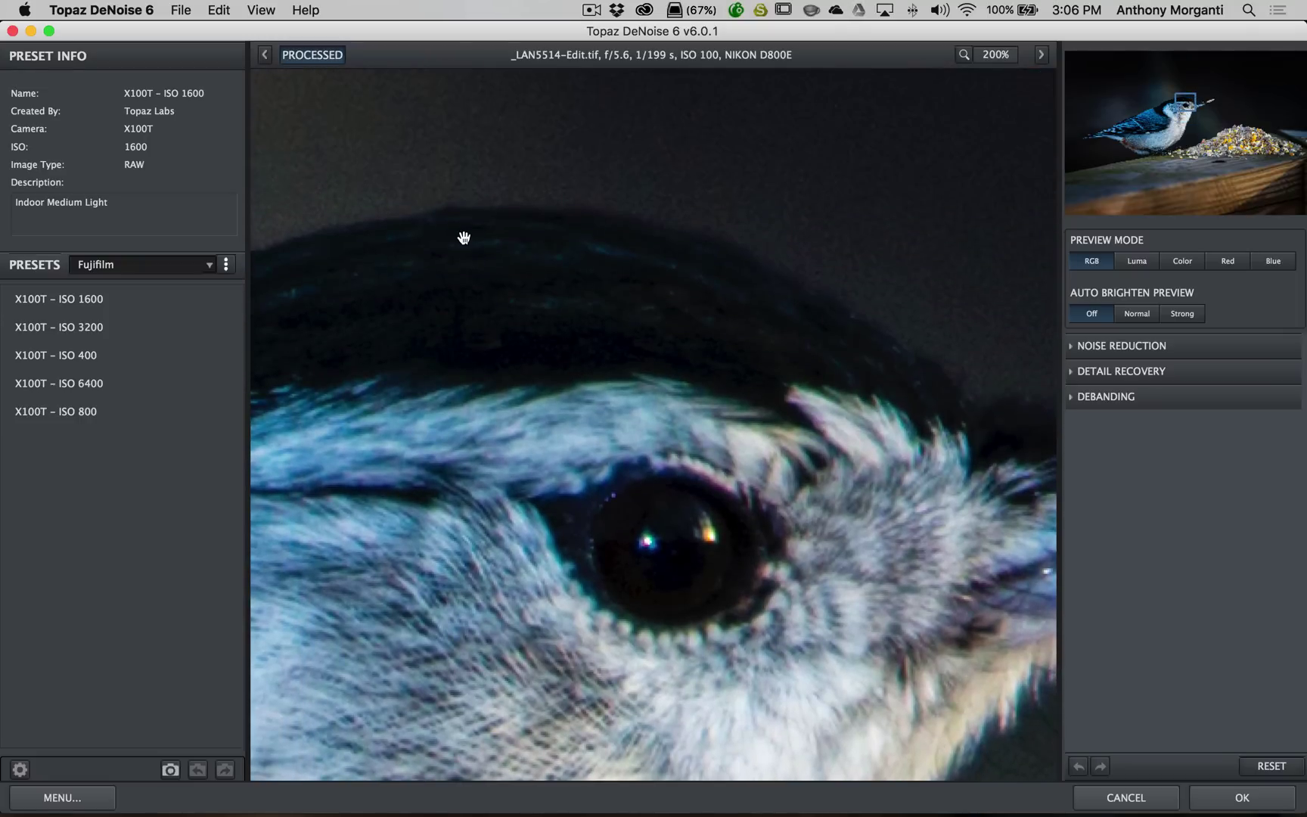
{"action": "left_click", "coordinate": [307, 54]}
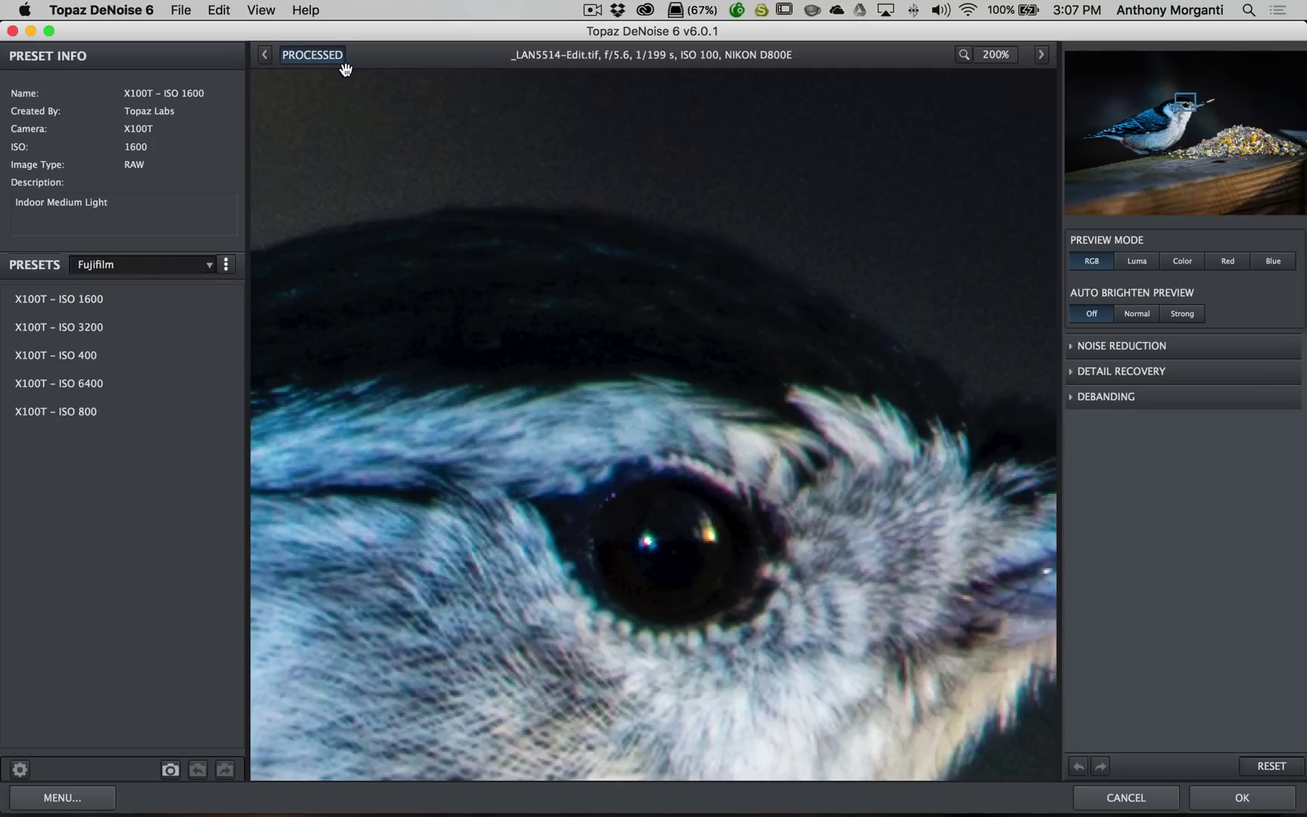
{"action": "left_click", "coordinate": [622, 176]}
{"action": "left_click", "coordinate": [622, 177]}
{"action": "left_click", "coordinate": [622, 176]}
{"action": "left_click_drag", "start_coordinate": [707, 303], "coordinate": [706, 212]}
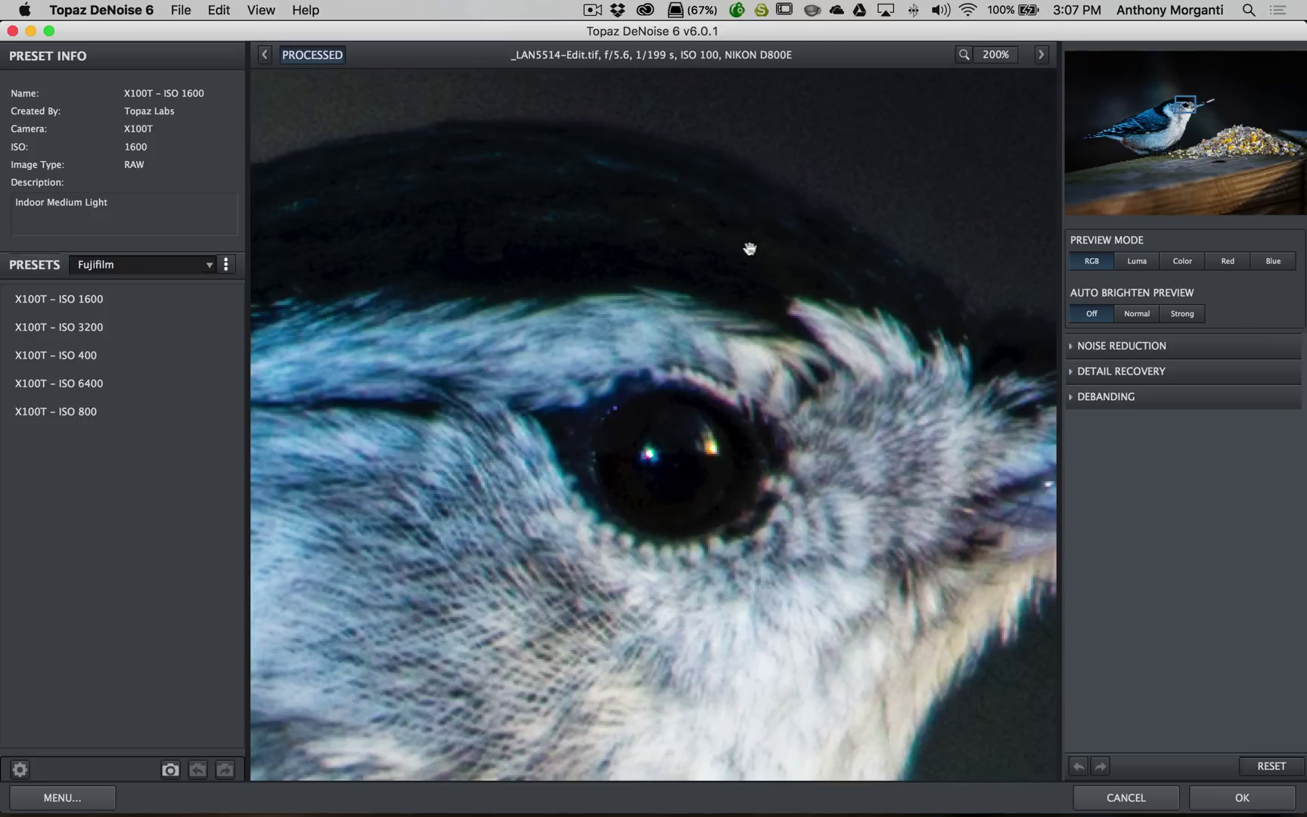
{"action": "left_click_drag", "start_coordinate": [764, 239], "coordinate": [765, 288]}
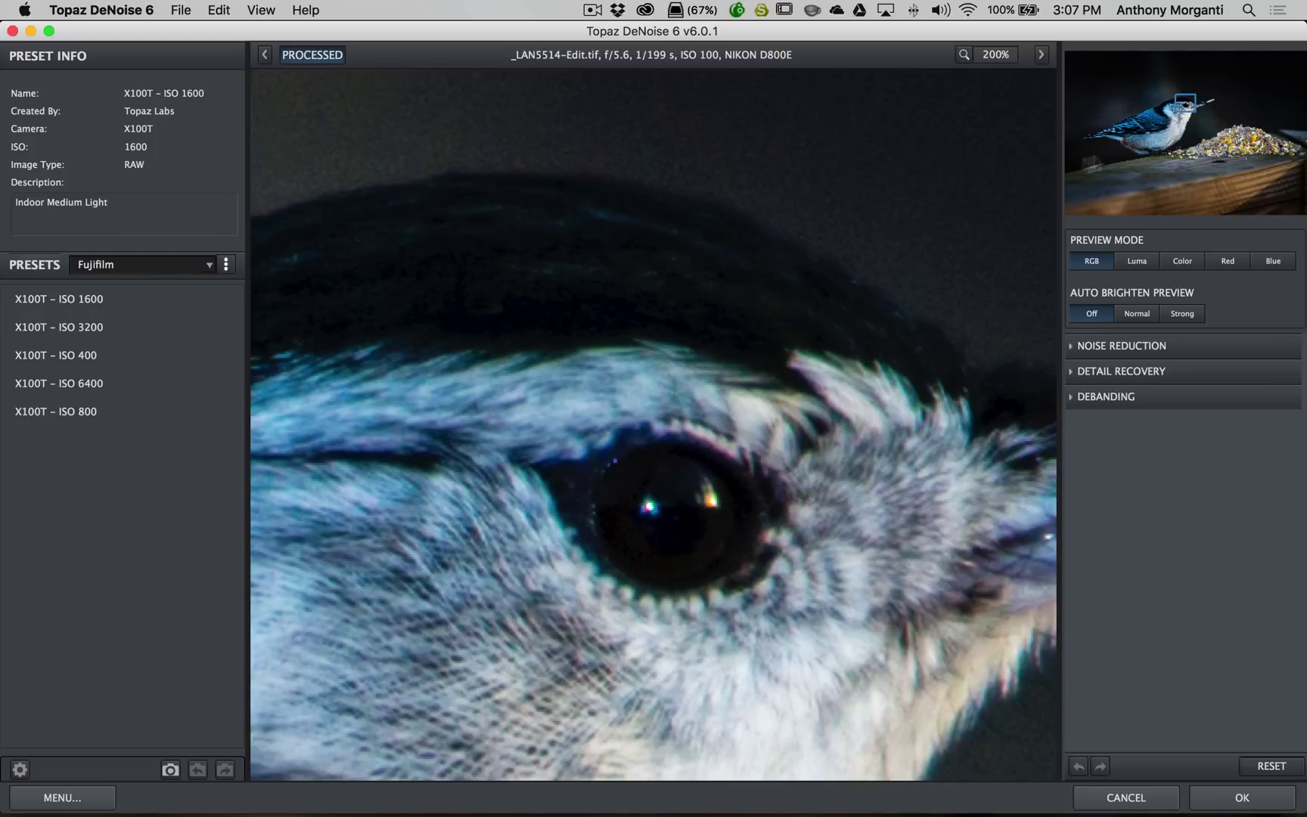
Center the preview on the bird's eye and set its zoom level to 100%.
{"action": "left_click_drag", "start_coordinate": [1185, 108], "coordinate": [1185, 106]}
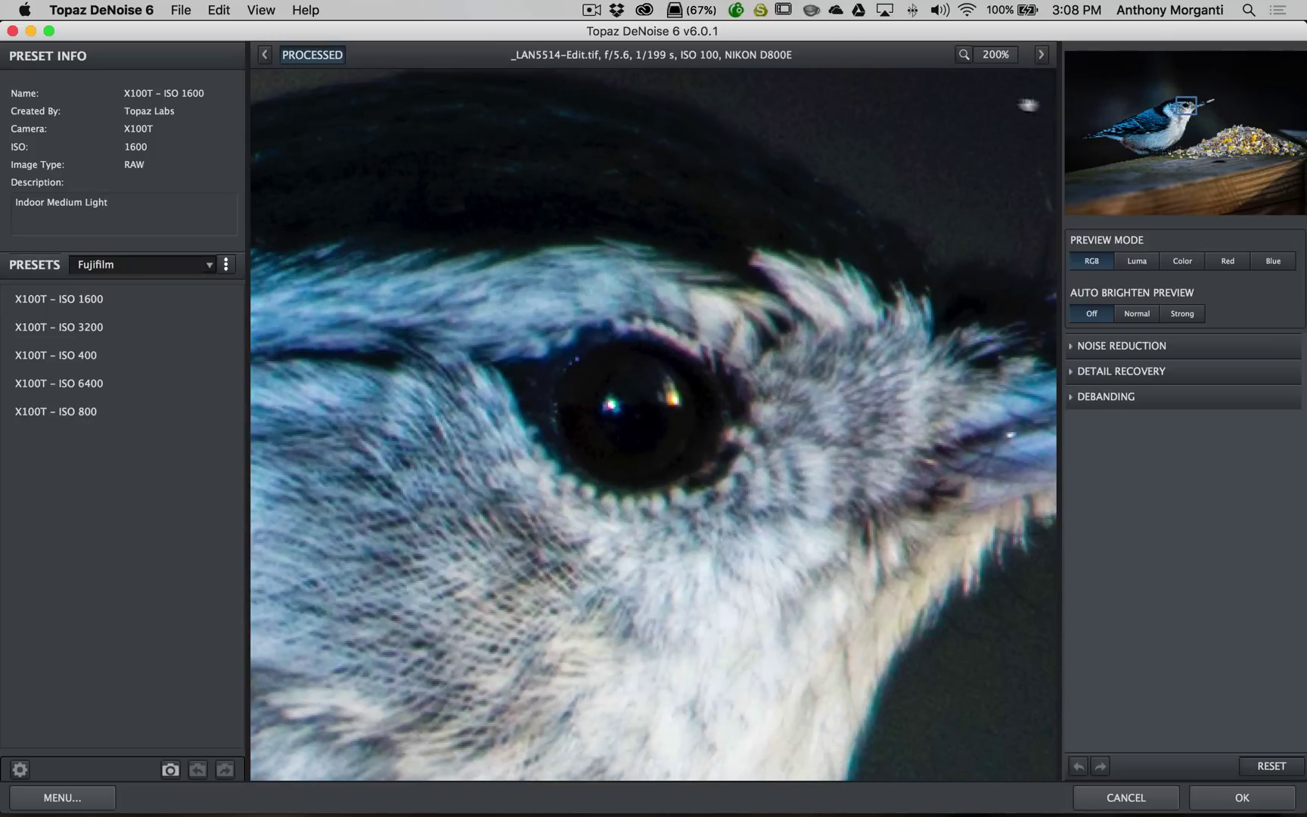
{"action": "left_click", "coordinate": [995, 55]}
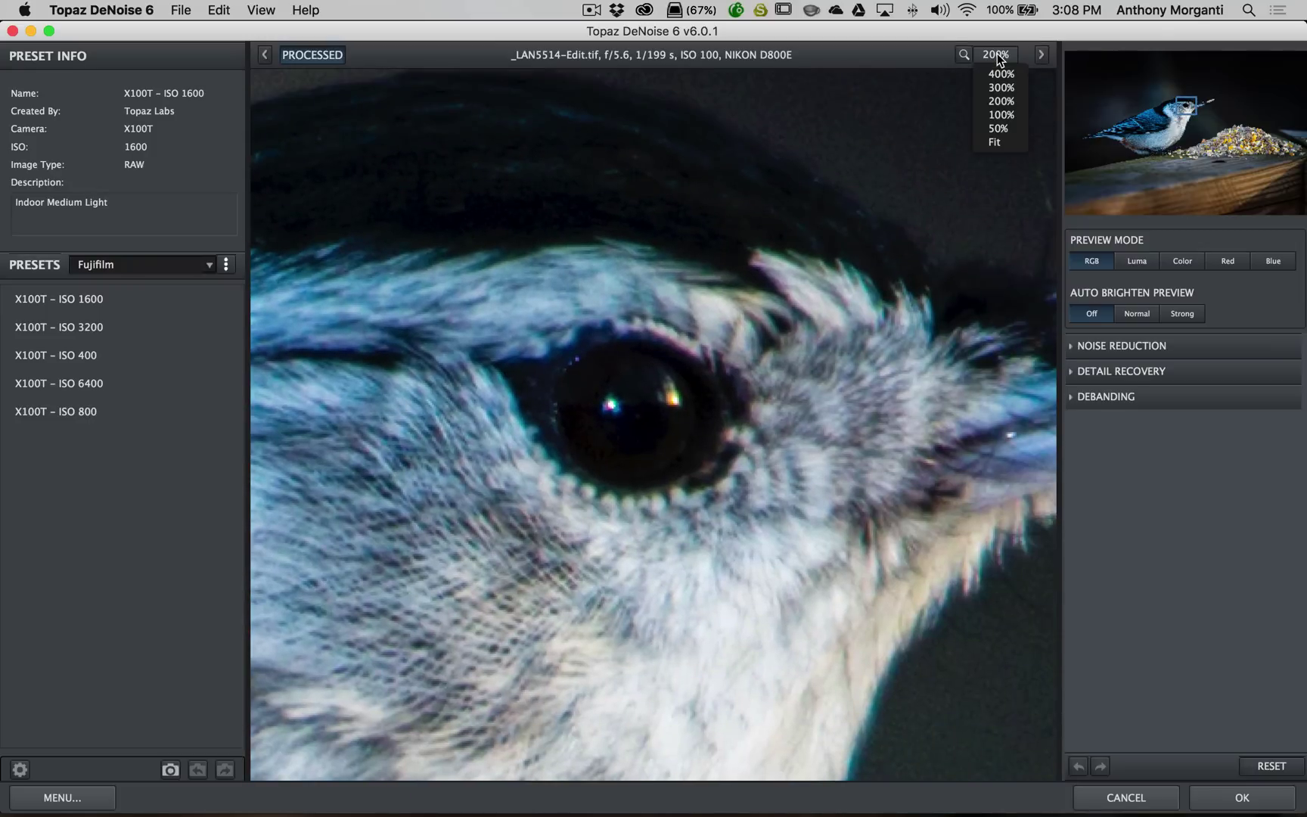
{"action": "left_click", "coordinate": [1001, 115]}
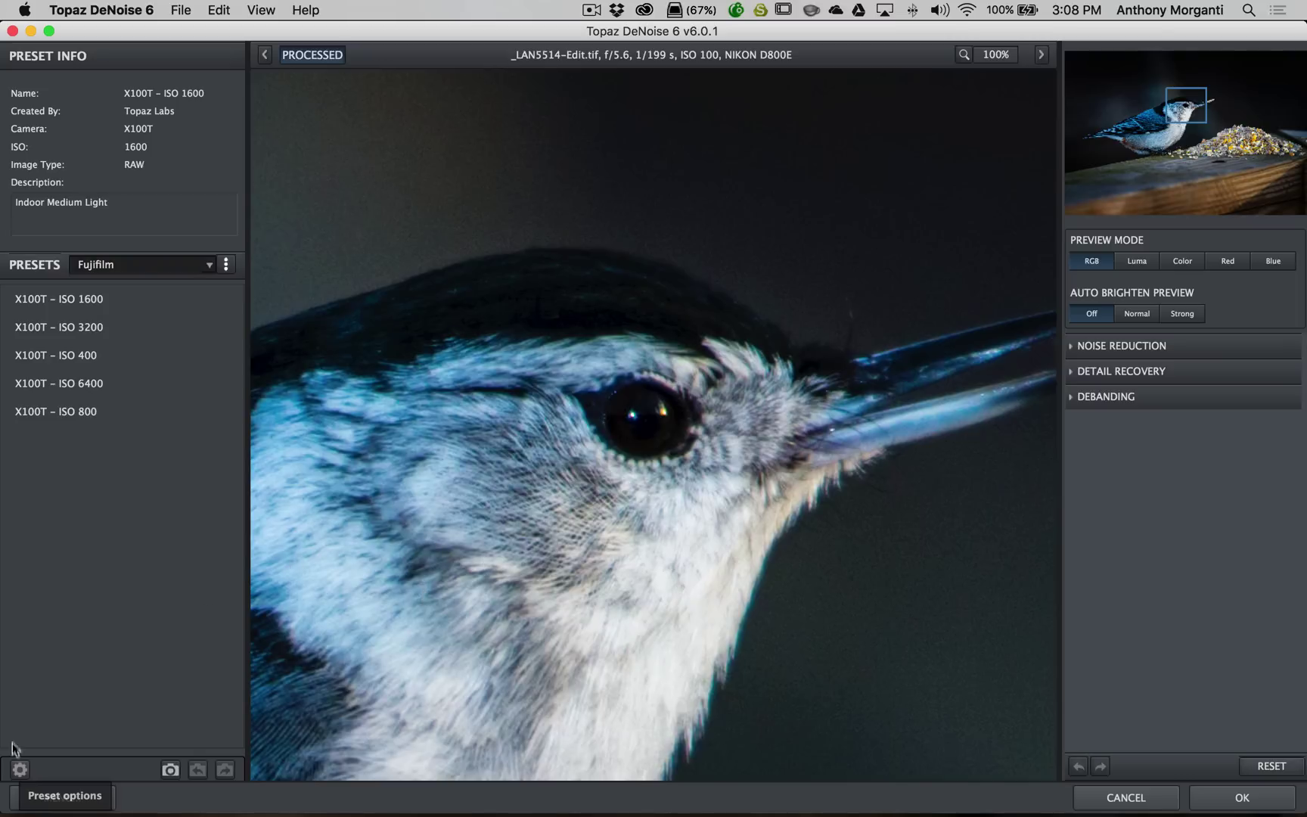
{"action": "left_click", "coordinate": [20, 769]}
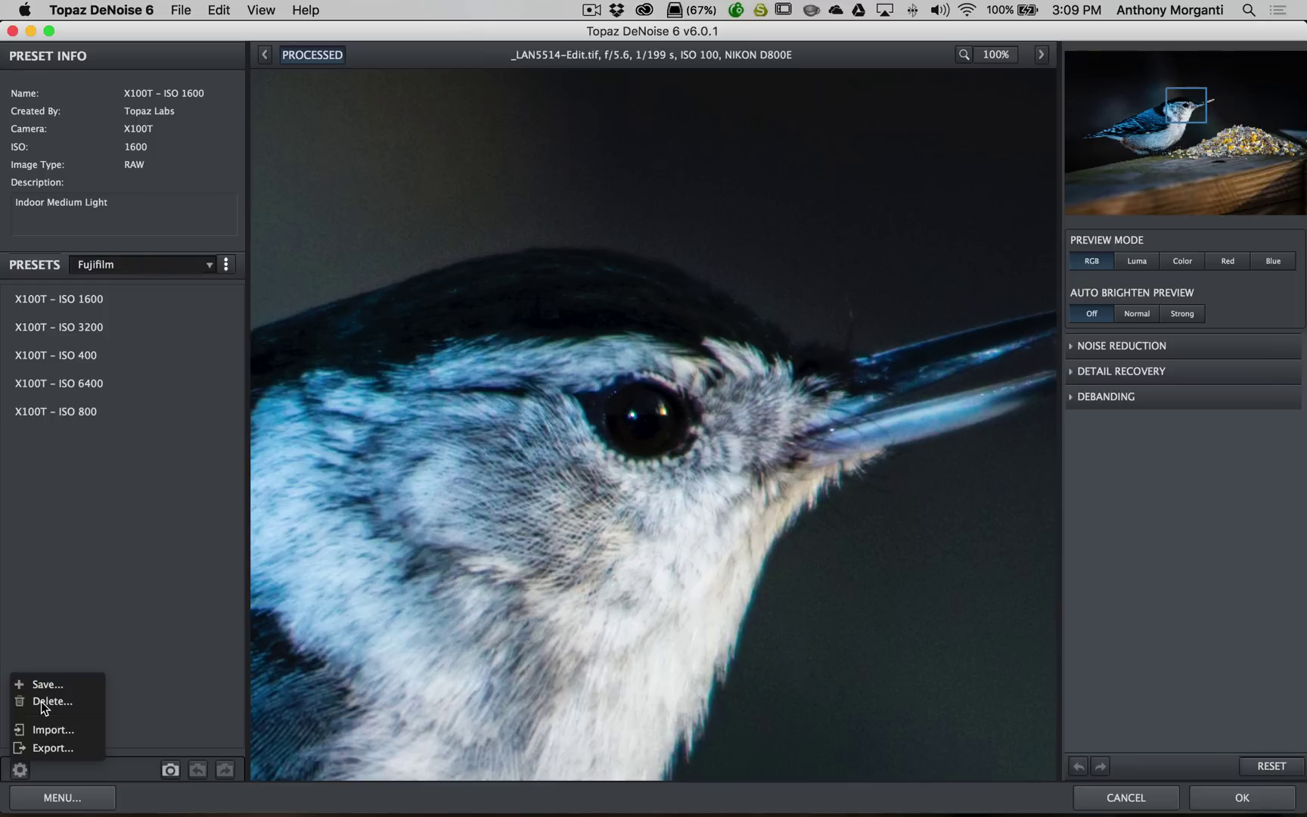
{"action": "left_click", "coordinate": [19, 769]}
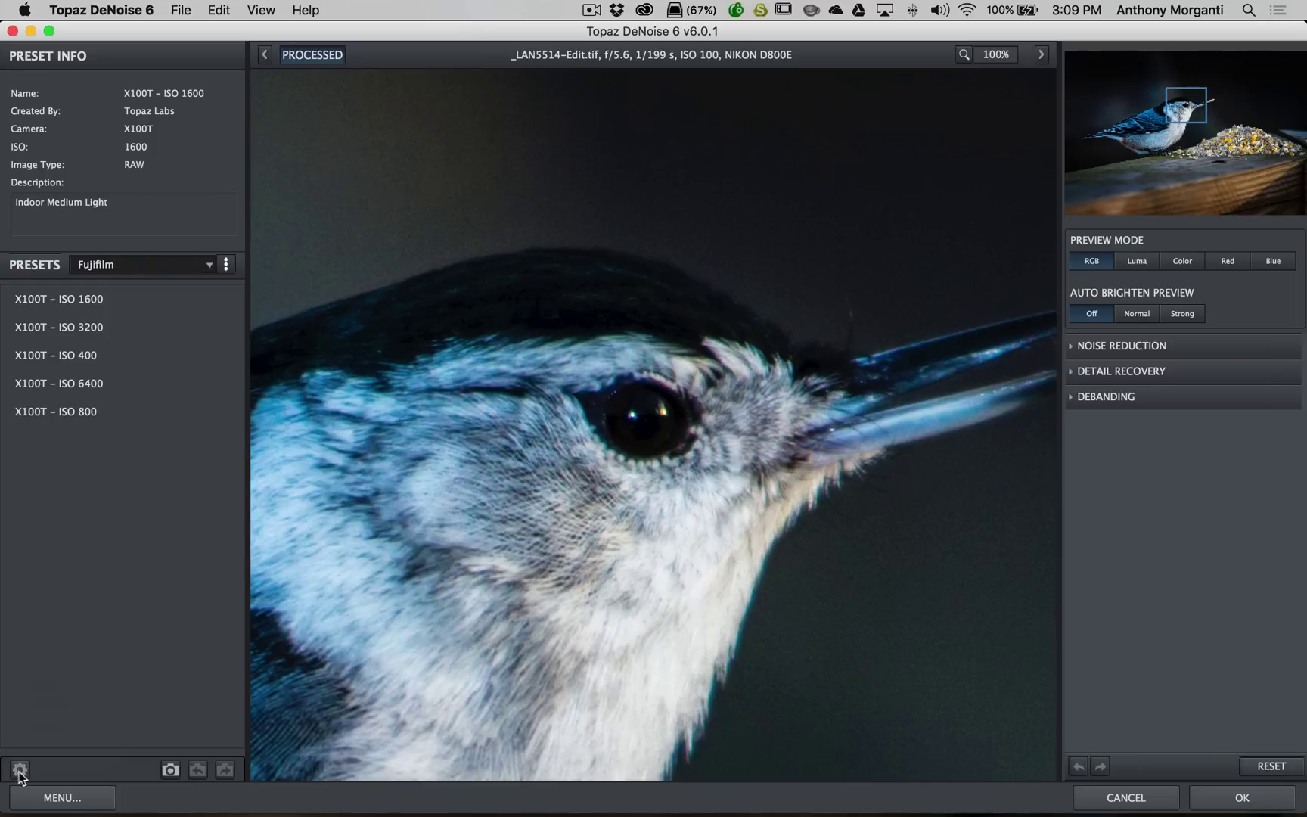
{"action": "left_click", "coordinate": [60, 800]}
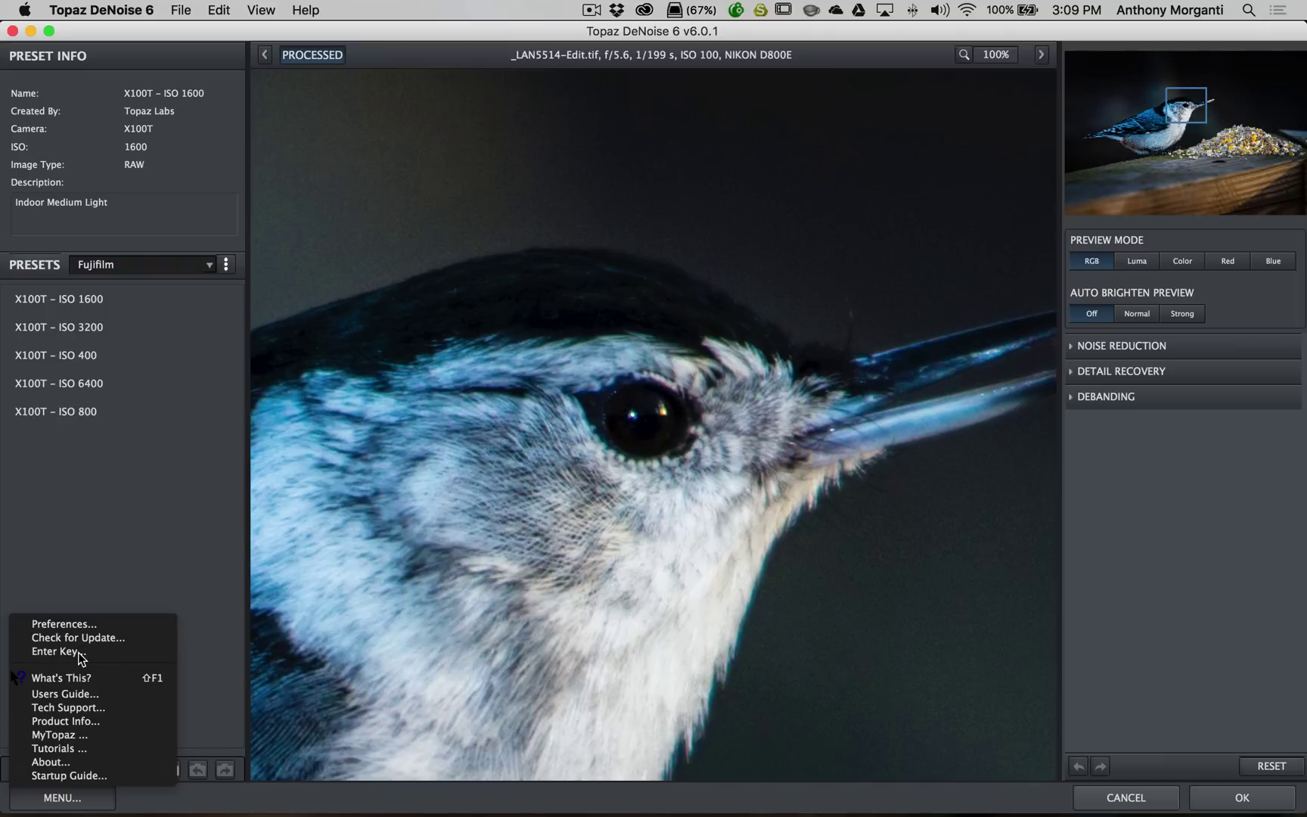
{"action": "left_click", "coordinate": [327, 588]}
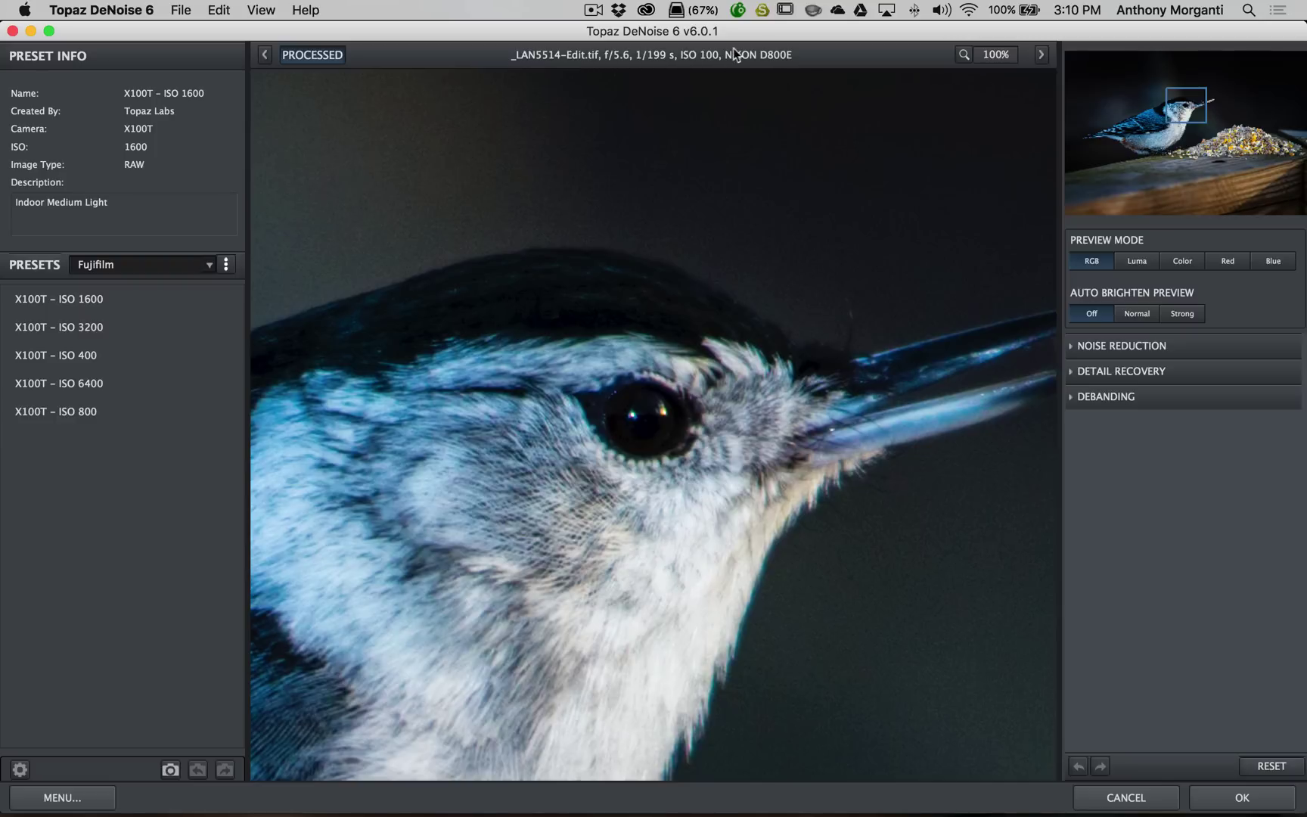
Switch the preset category to Nikon and apply the D800 – ISO 800 preset.
{"action": "left_click", "coordinate": [211, 266]}
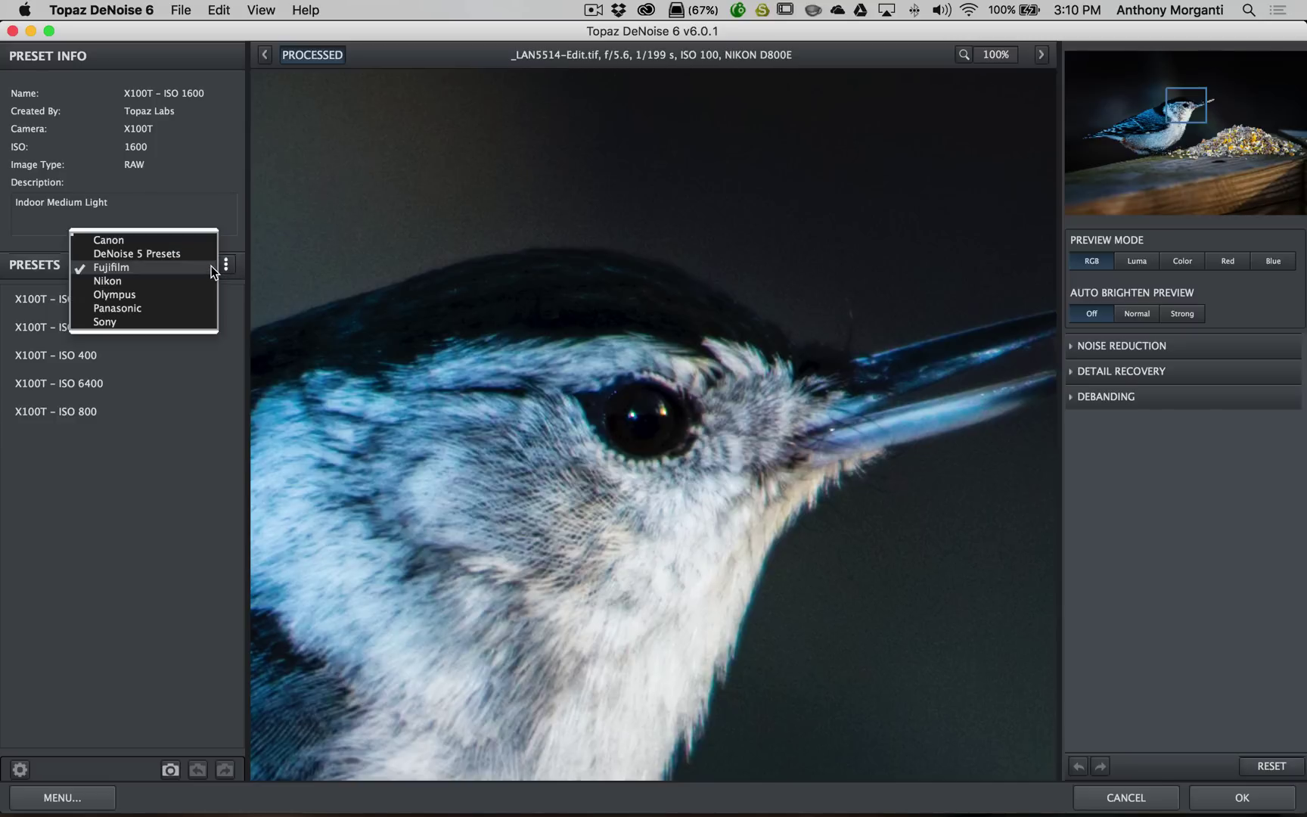
{"action": "left_click", "coordinate": [104, 283]}
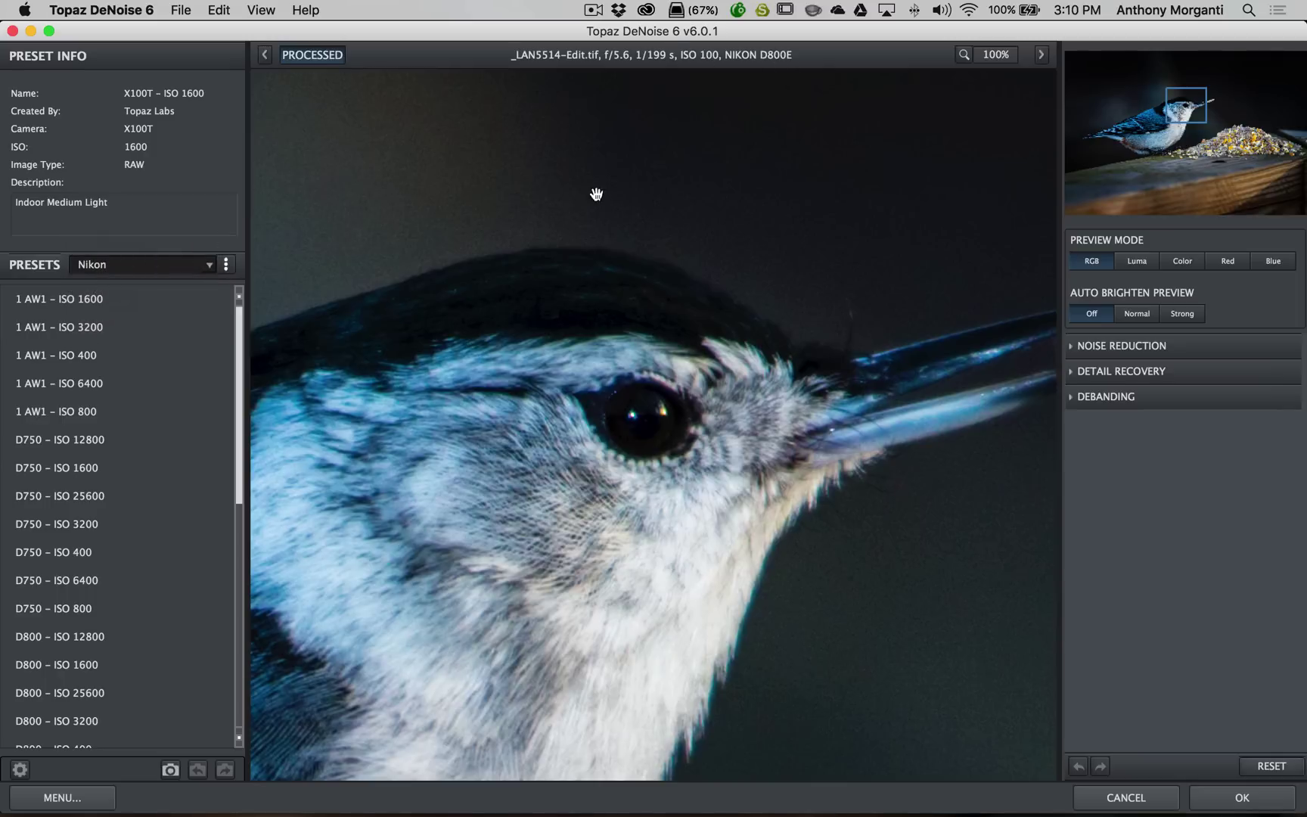
{"action": "scroll", "coordinate": [180, 487], "scroll_direction": "down", "scroll_amount": 5}
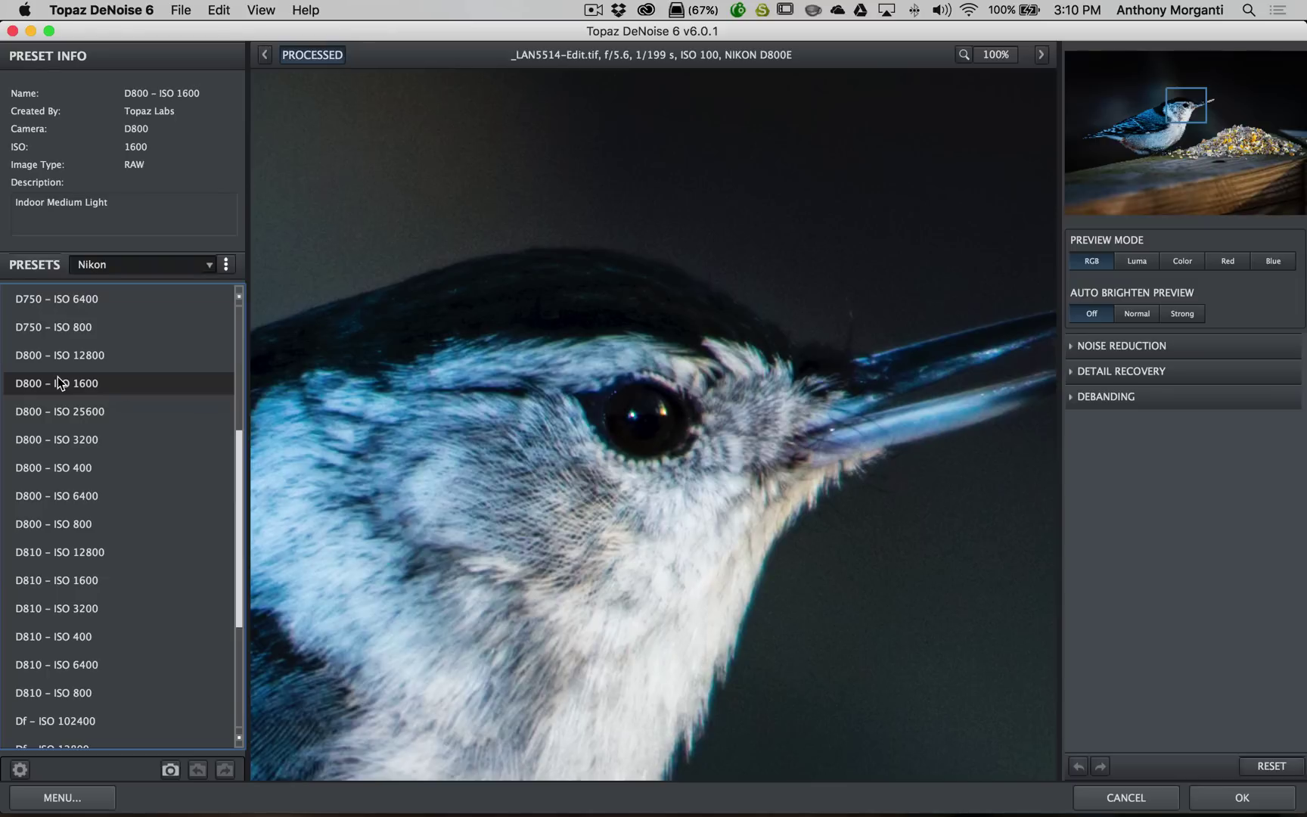
{"action": "left_click", "coordinate": [68, 522]}
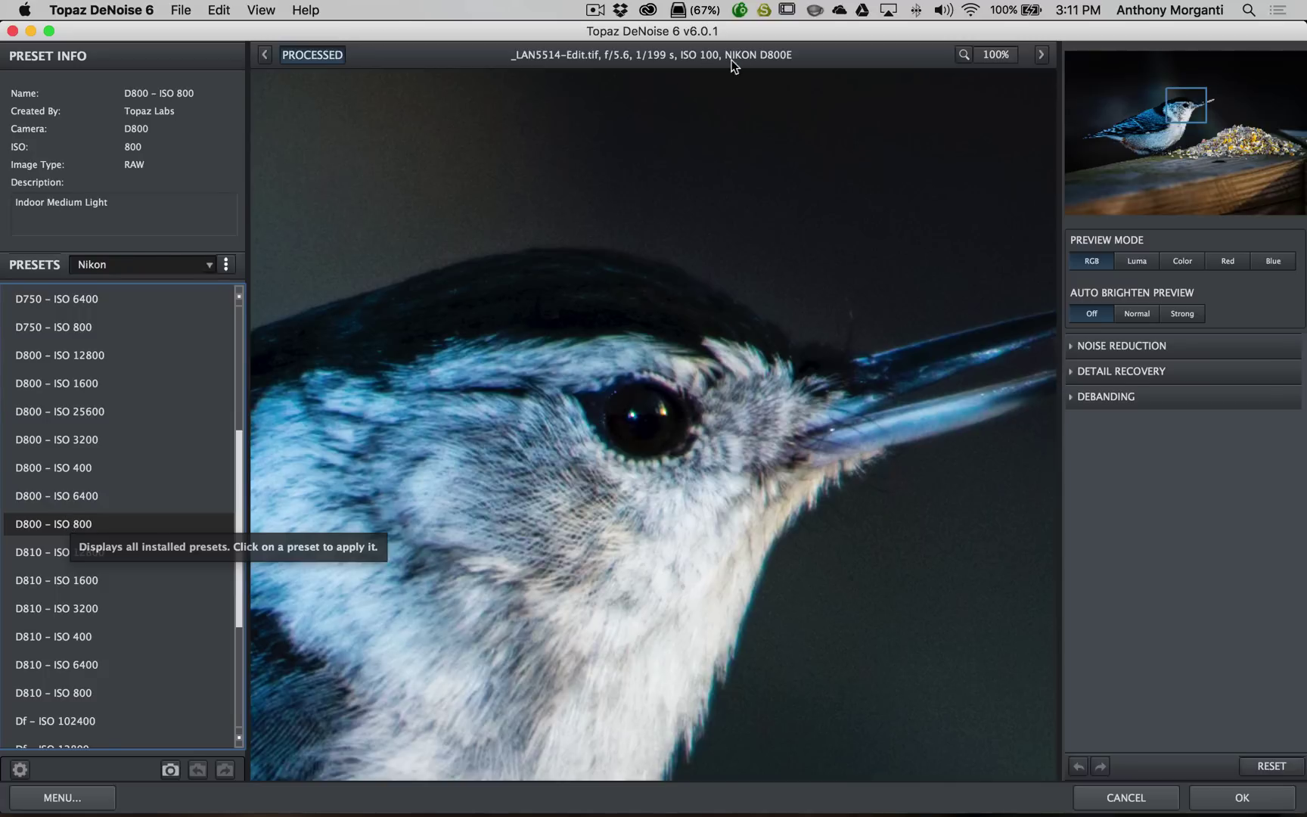
Apply the D800 – ISO 400 preset from the Nikon category to the bird photo.
{"action": "left_click", "coordinate": [59, 469]}
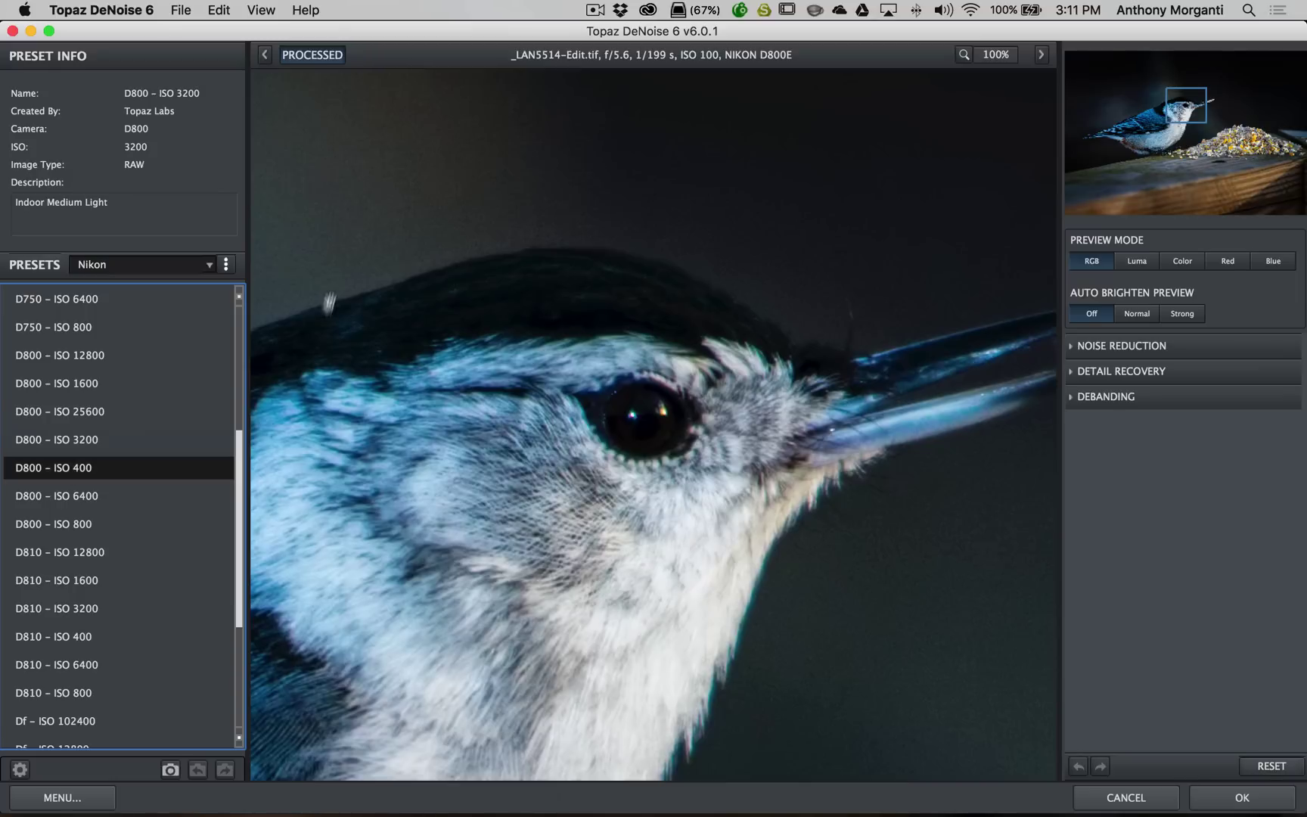
{"action": "left_click", "coordinate": [206, 266]}
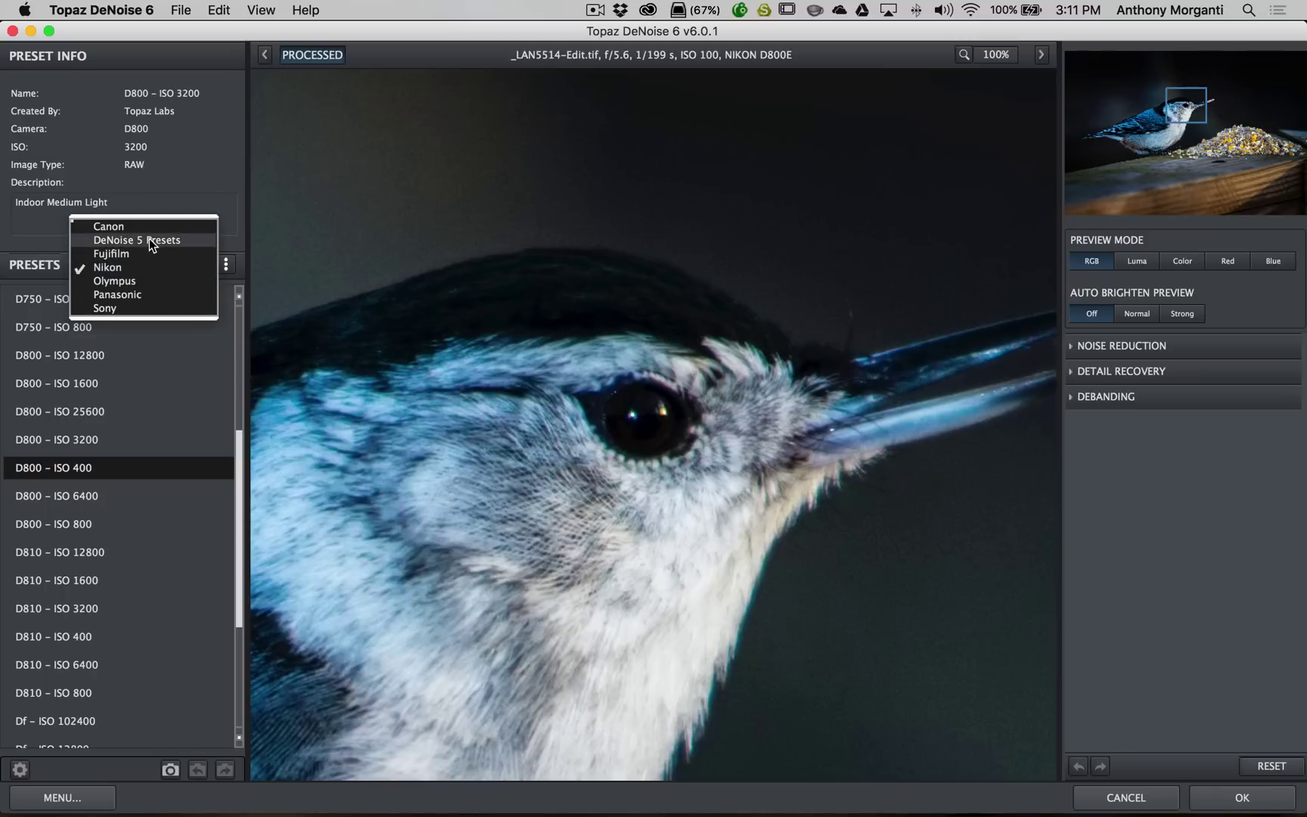
{"action": "left_click", "coordinate": [106, 269]}
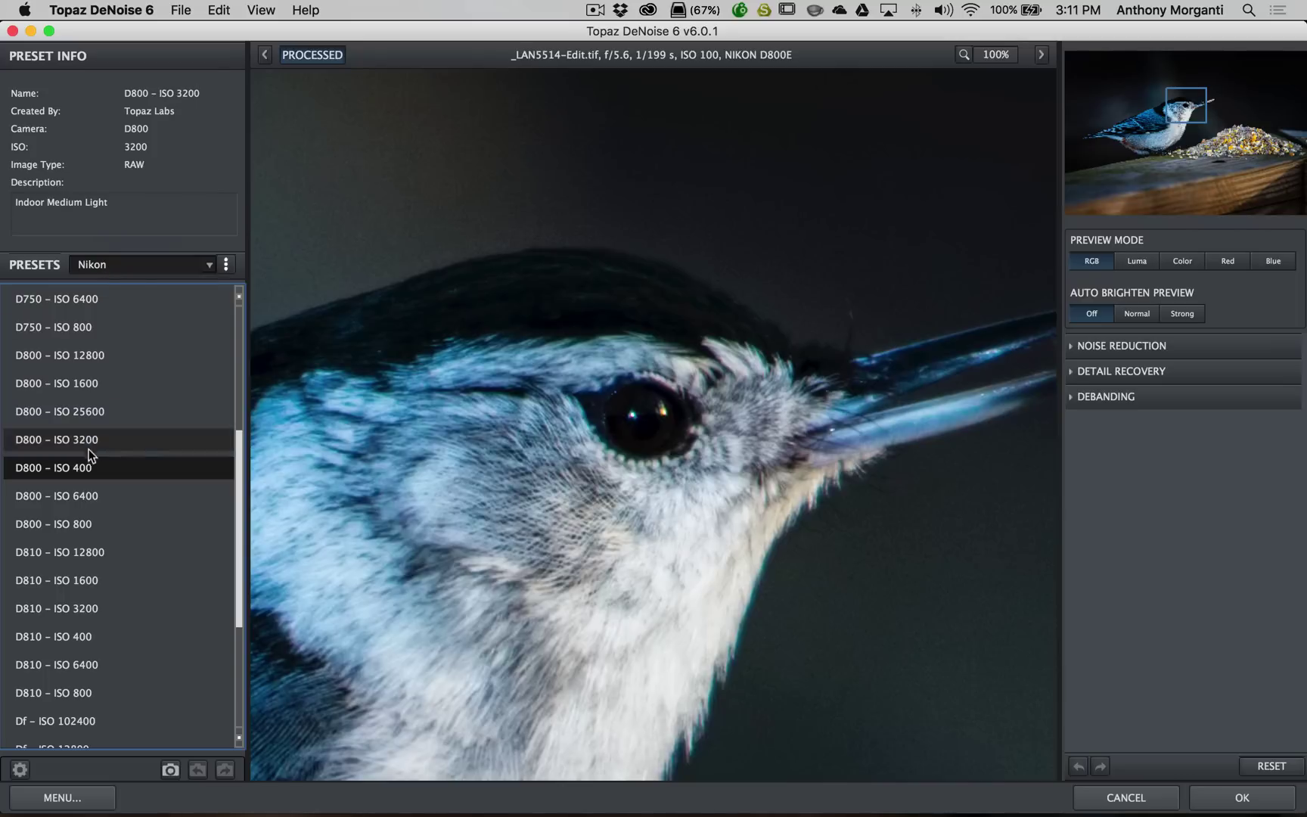
{"action": "left_click", "coordinate": [65, 469]}
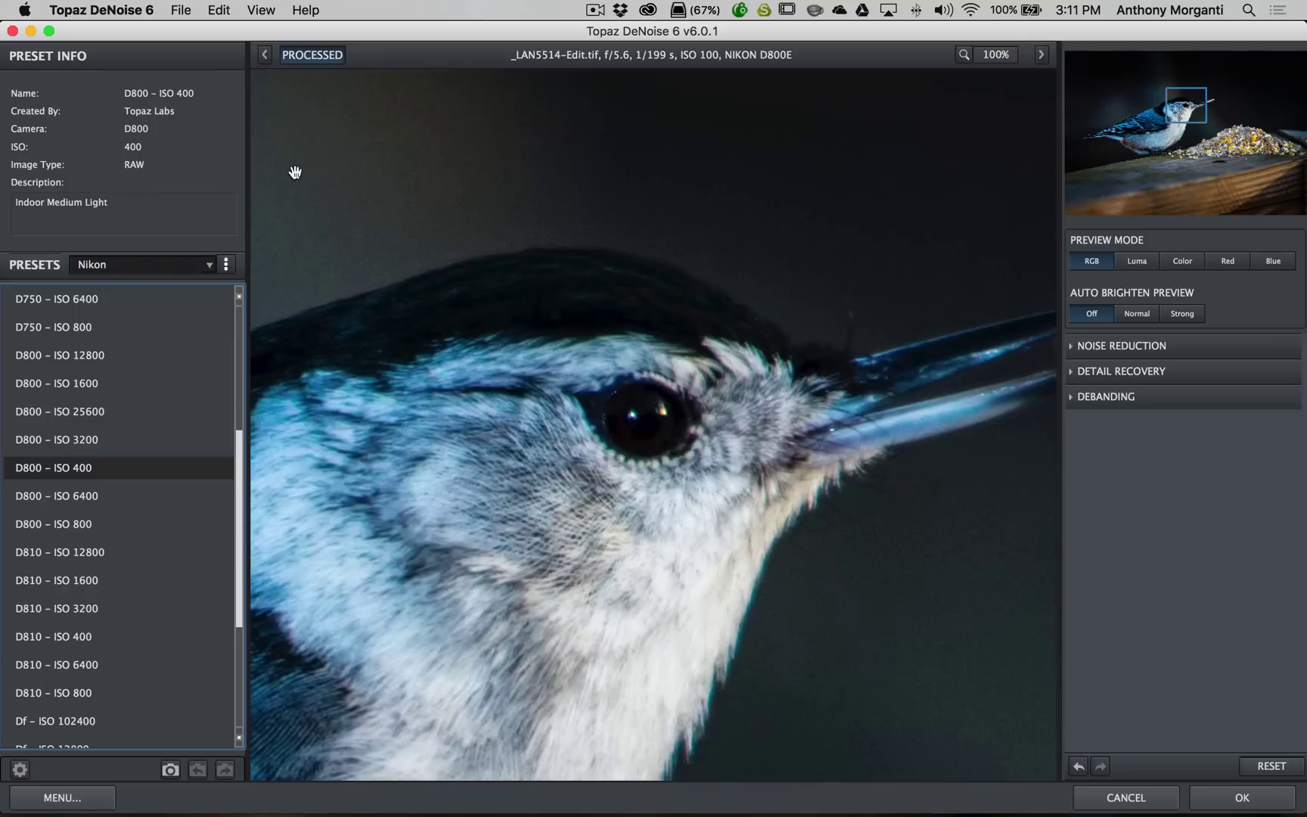
Compare the original and processed previews of the ISO 400 preset in the dark background above the bird's head.
{"action": "left_click", "coordinate": [312, 55]}
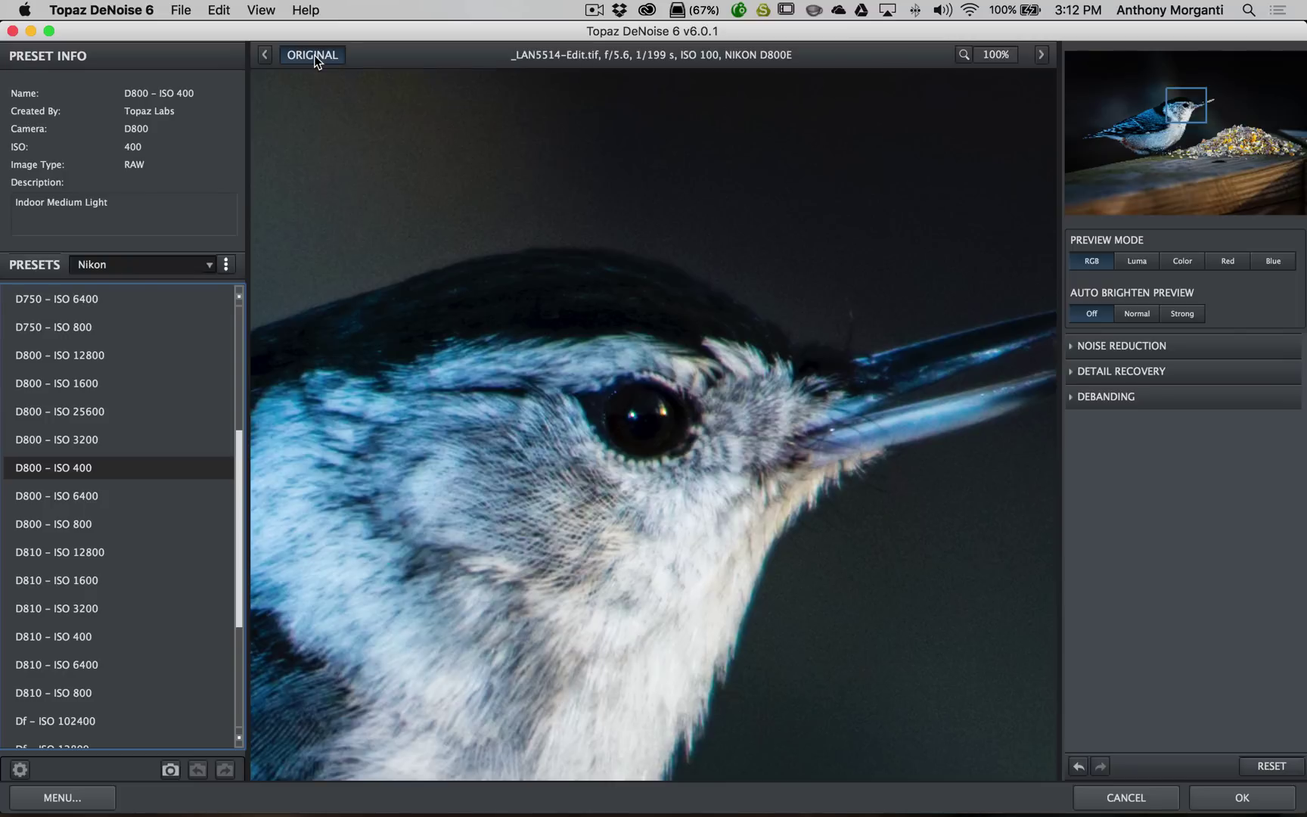
{"action": "left_click", "coordinate": [312, 55]}
{"action": "left_click", "coordinate": [651, 224]}
{"action": "left_click", "coordinate": [651, 225]}
{"action": "left_click", "coordinate": [652, 224]}
{"action": "left_click", "coordinate": [651, 225]}
{"action": "left_click", "coordinate": [651, 224]}
{"action": "left_click", "coordinate": [651, 224]}
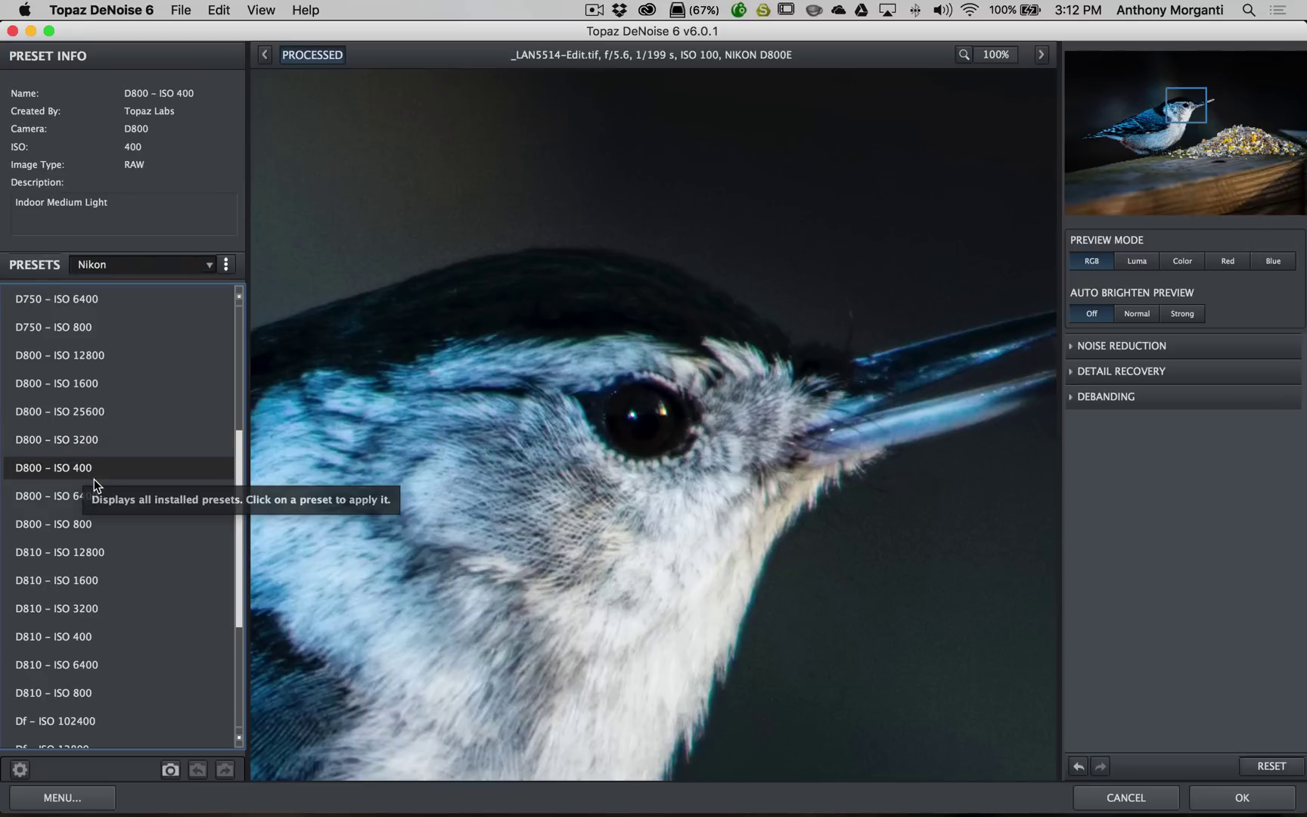
Apply the D800 – ISO 800 preset and compare its result with the original across the background and the bird's cheek feathers.
{"action": "left_click", "coordinate": [68, 521]}
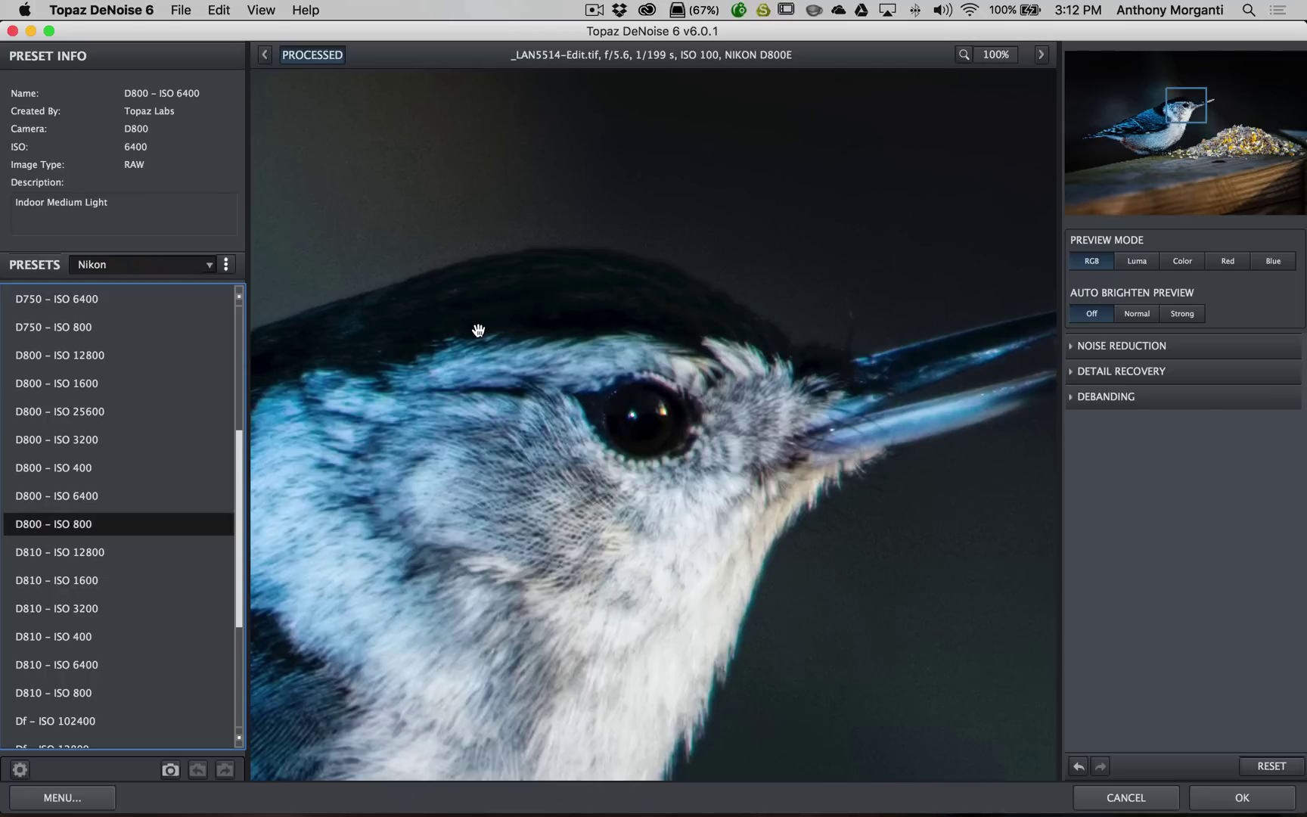
{"action": "left_click", "coordinate": [563, 189]}
{"action": "left_click", "coordinate": [562, 190]}
{"action": "left_click", "coordinate": [518, 489]}
{"action": "left_click_drag", "start_coordinate": [517, 489], "coordinate": [638, 422]}
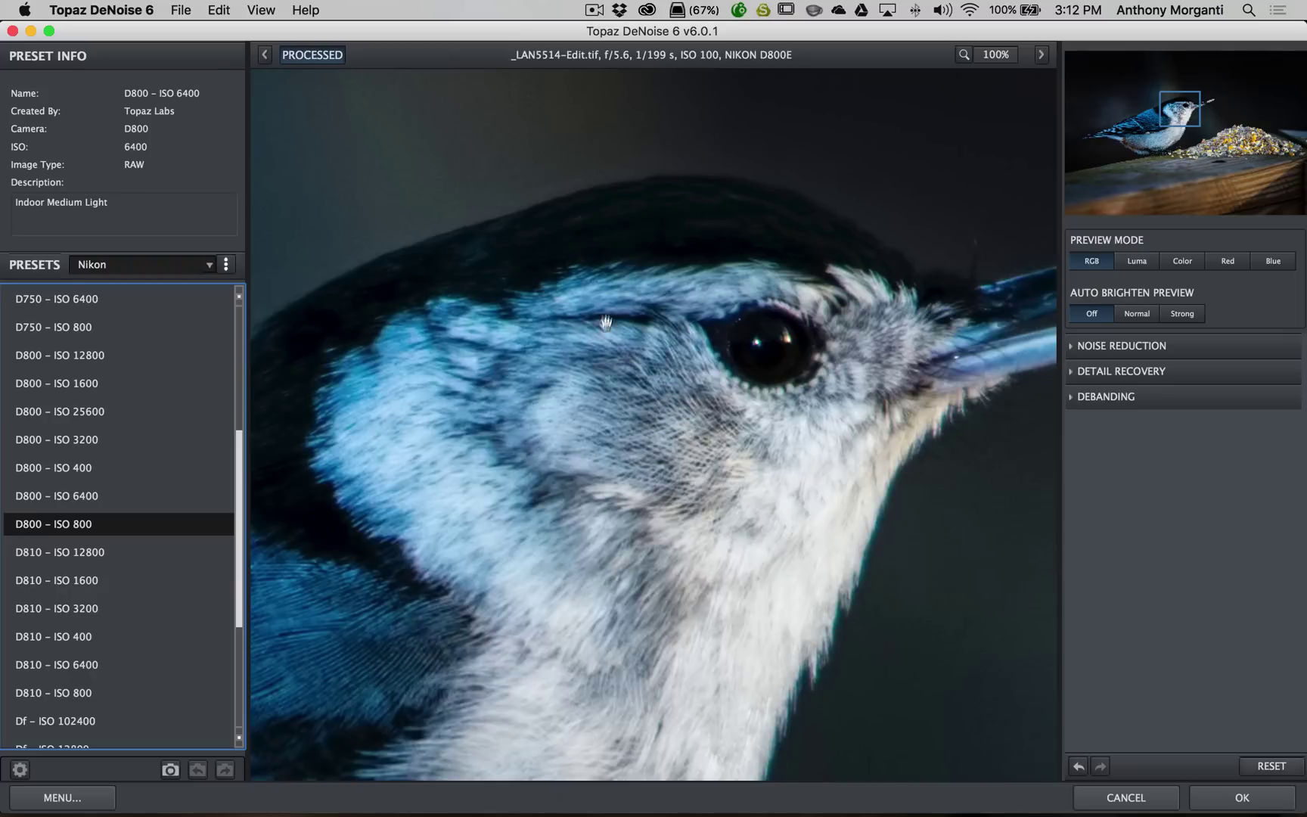
{"action": "left_click", "coordinate": [590, 255]}
{"action": "left_click", "coordinate": [590, 255]}
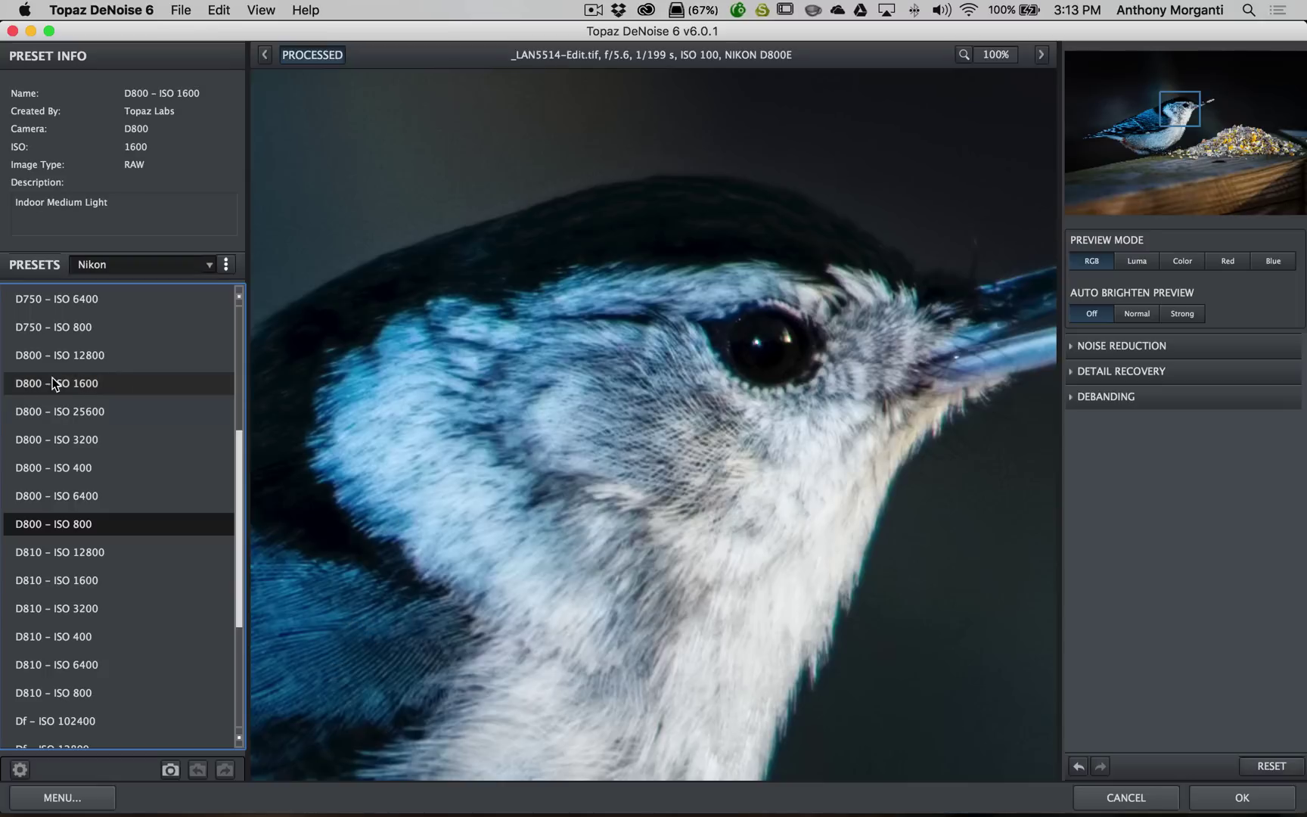
Apply the D800 – ISO 1600 preset and compare its result with the original in the background above the bird's head.
{"action": "left_click", "coordinate": [78, 383]}
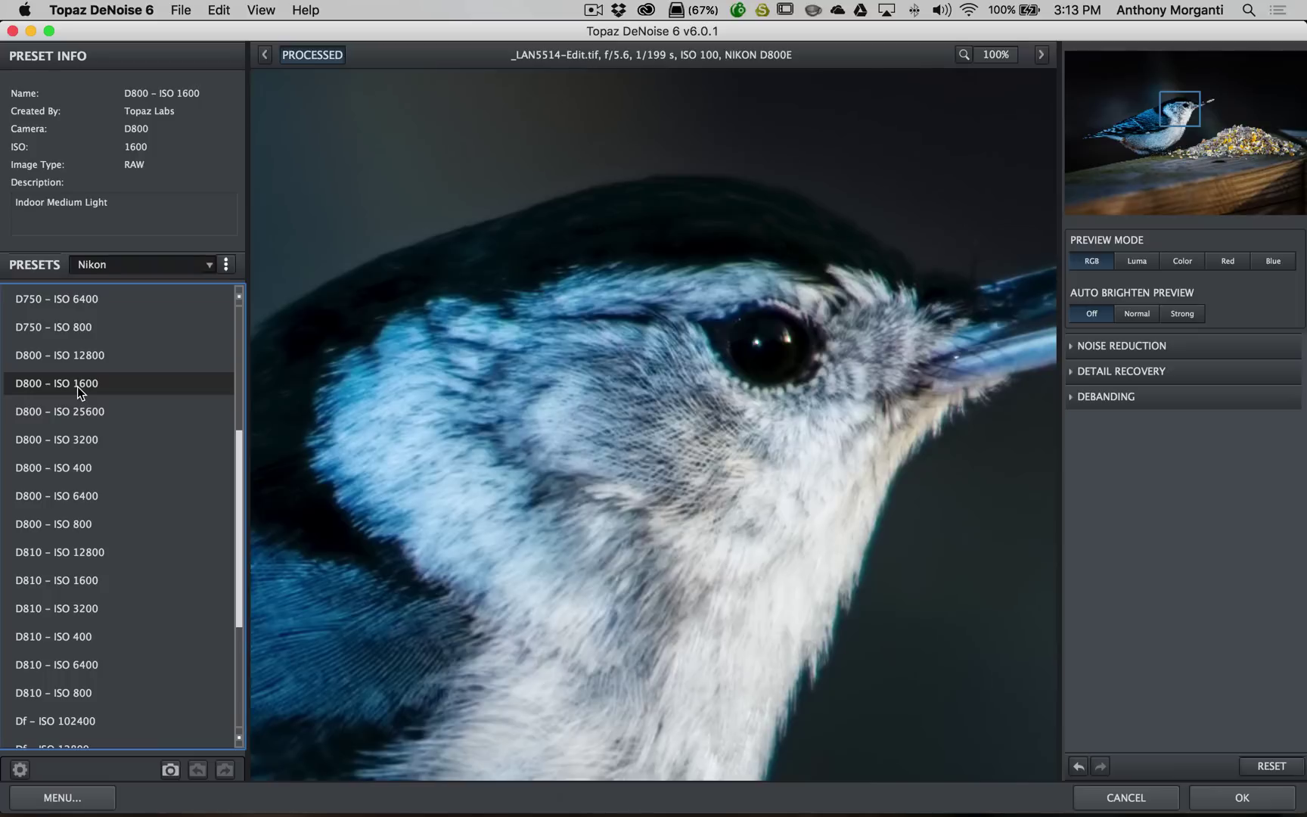
{"action": "left_click", "coordinate": [78, 384]}
{"action": "left_click", "coordinate": [553, 176]}
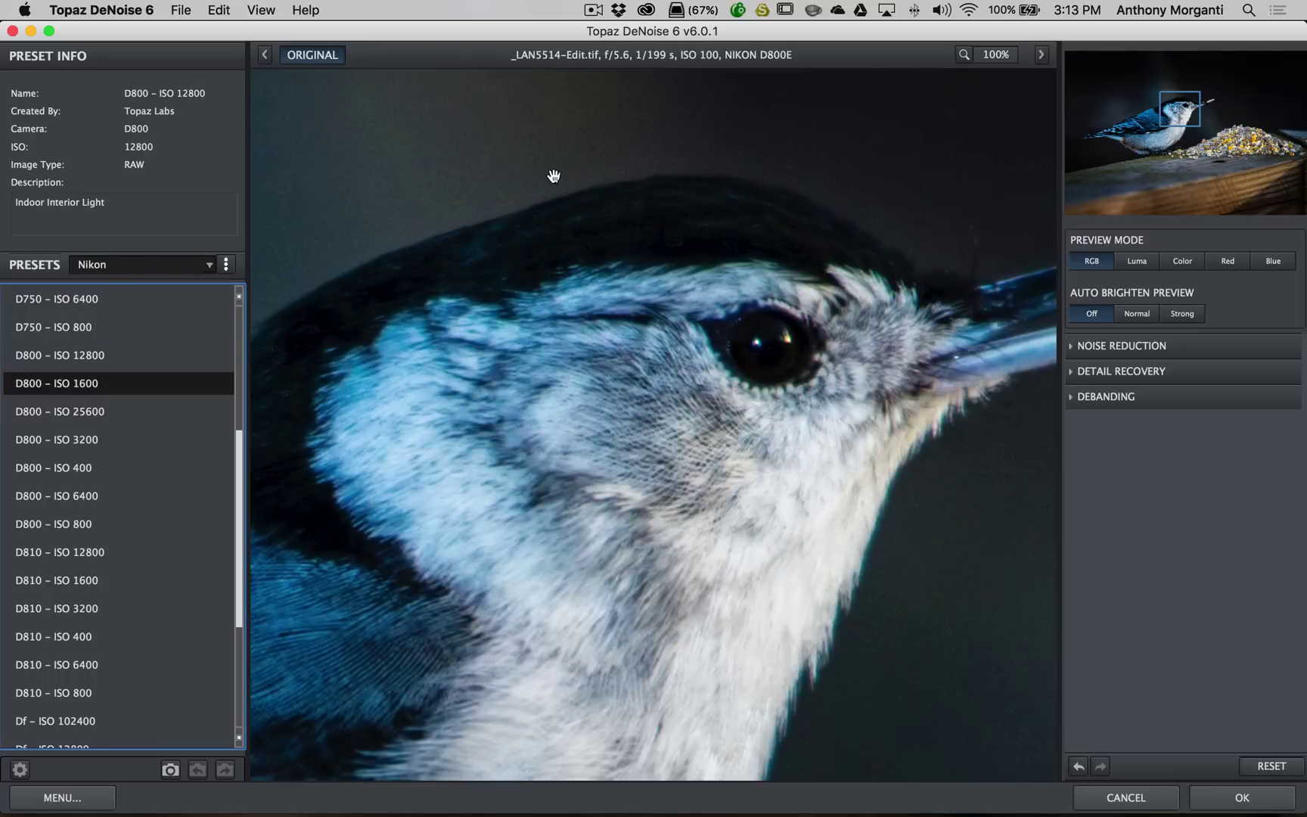
{"action": "left_click", "coordinate": [554, 176]}
{"action": "left_click", "coordinate": [553, 177]}
{"action": "left_click", "coordinate": [553, 176]}
{"action": "left_click", "coordinate": [554, 176]}
{"action": "left_click", "coordinate": [554, 176]}
Try the D800 – ISO 3200 preset against the original and return to the D800 – ISO 1600 preset.
{"action": "left_click", "coordinate": [64, 440]}
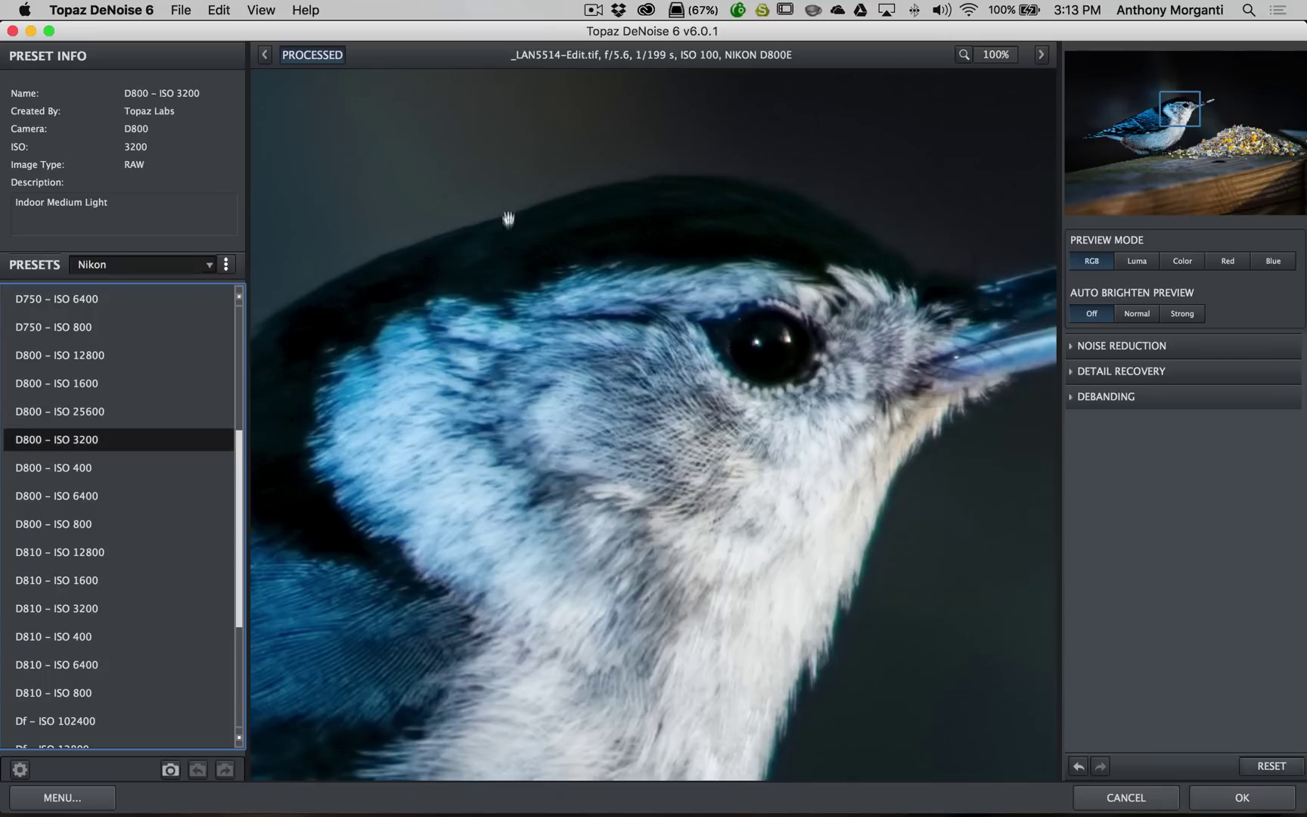
{"action": "left_click", "coordinate": [475, 190]}
{"action": "left_click", "coordinate": [475, 190]}
{"action": "left_click", "coordinate": [86, 385]}
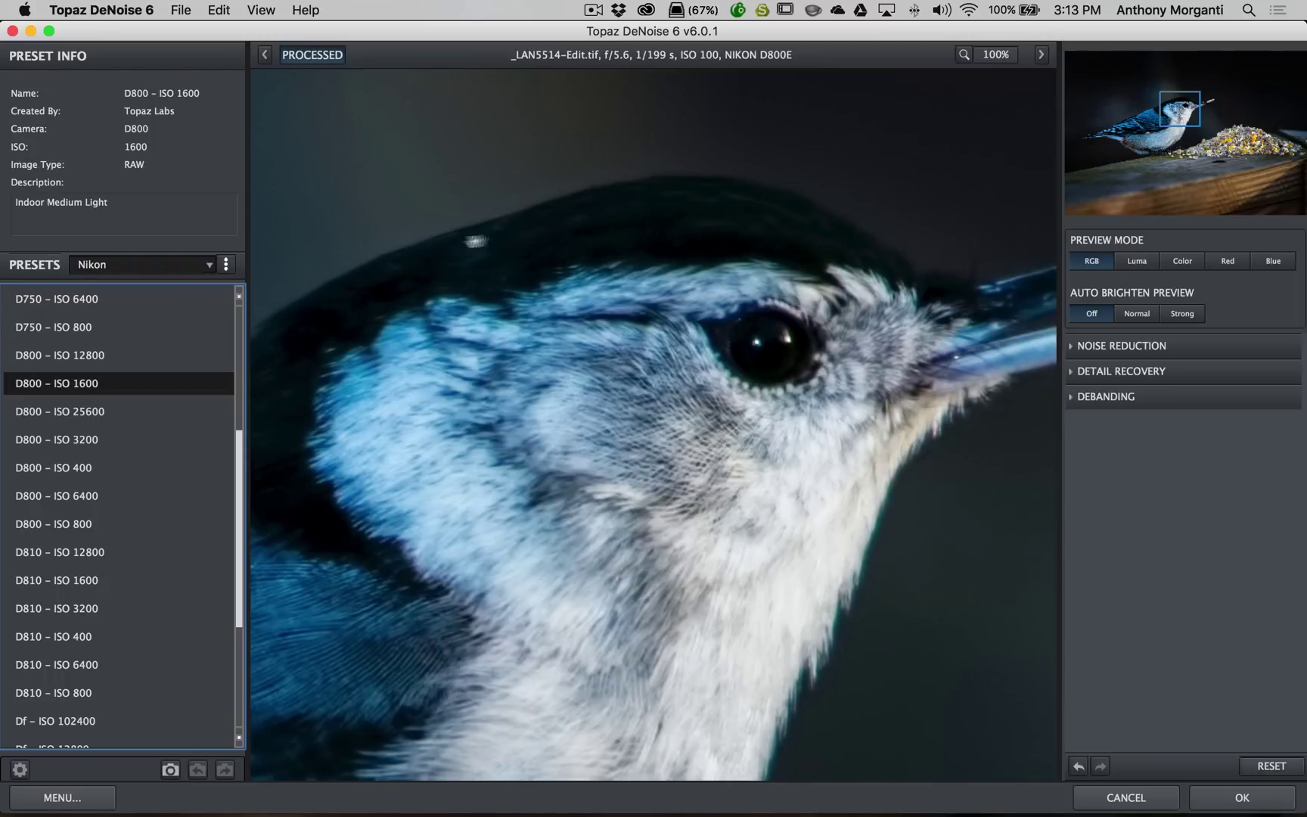
{"action": "left_click_drag", "start_coordinate": [680, 190], "coordinate": [653, 259]}
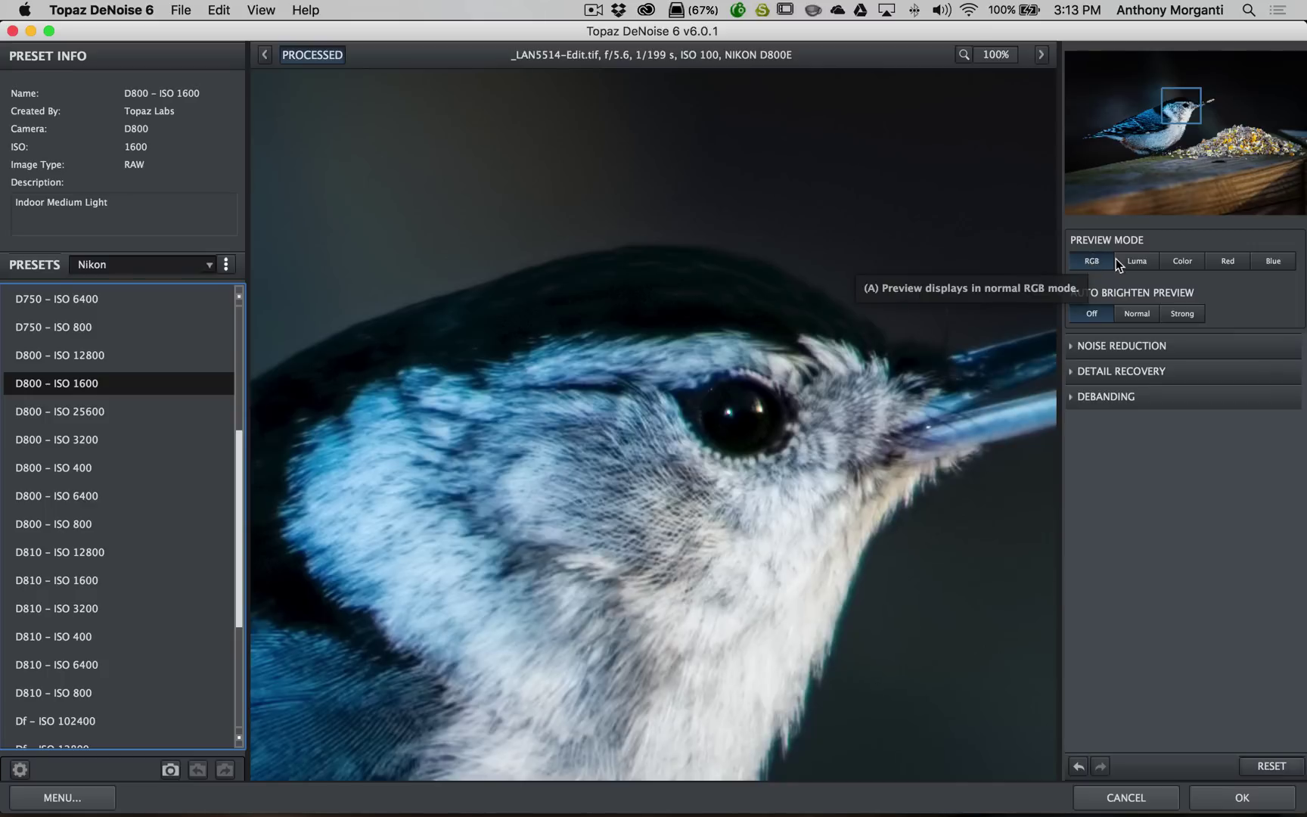
Examine the bird's head in the Luma, Color, Red and Blue preview modes and return to RGB.
{"action": "left_click", "coordinate": [1135, 262]}
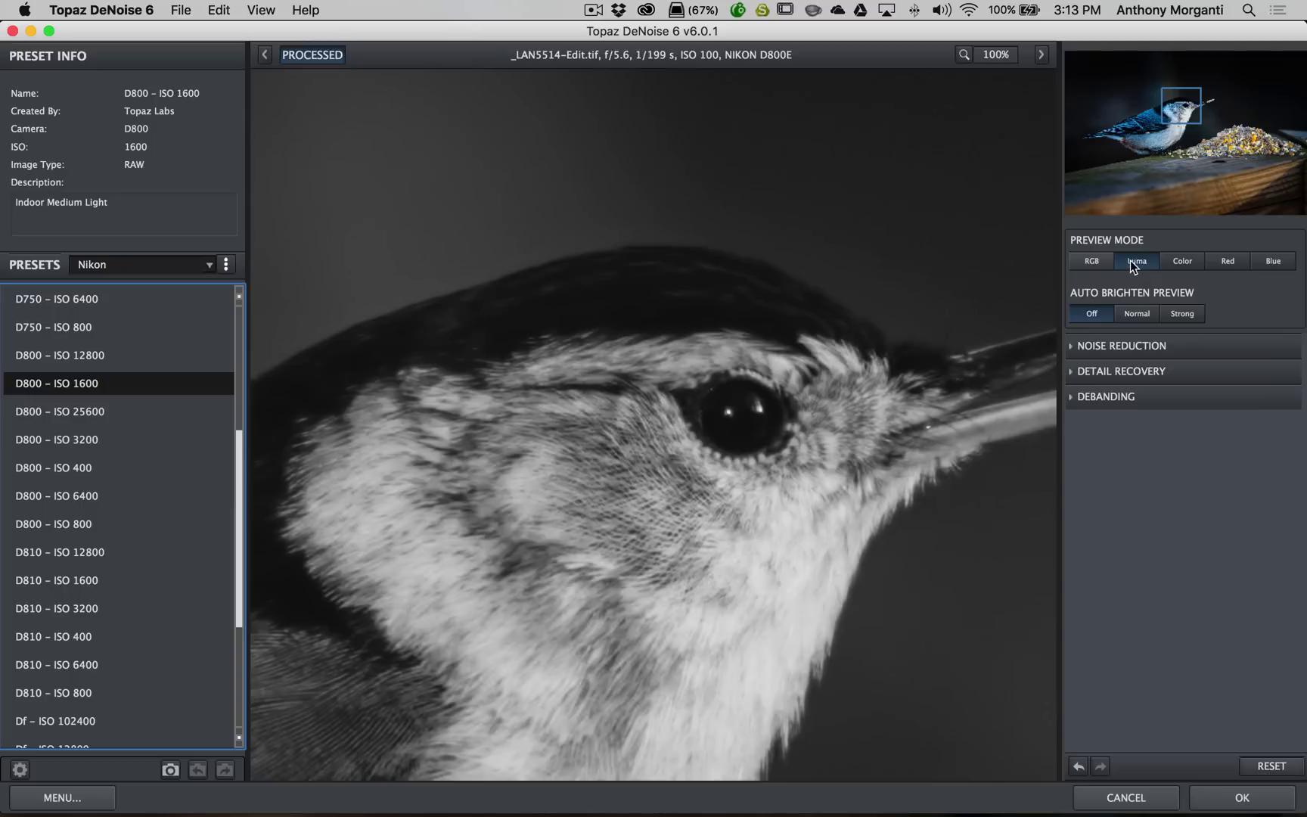
{"action": "left_click", "coordinate": [1174, 260]}
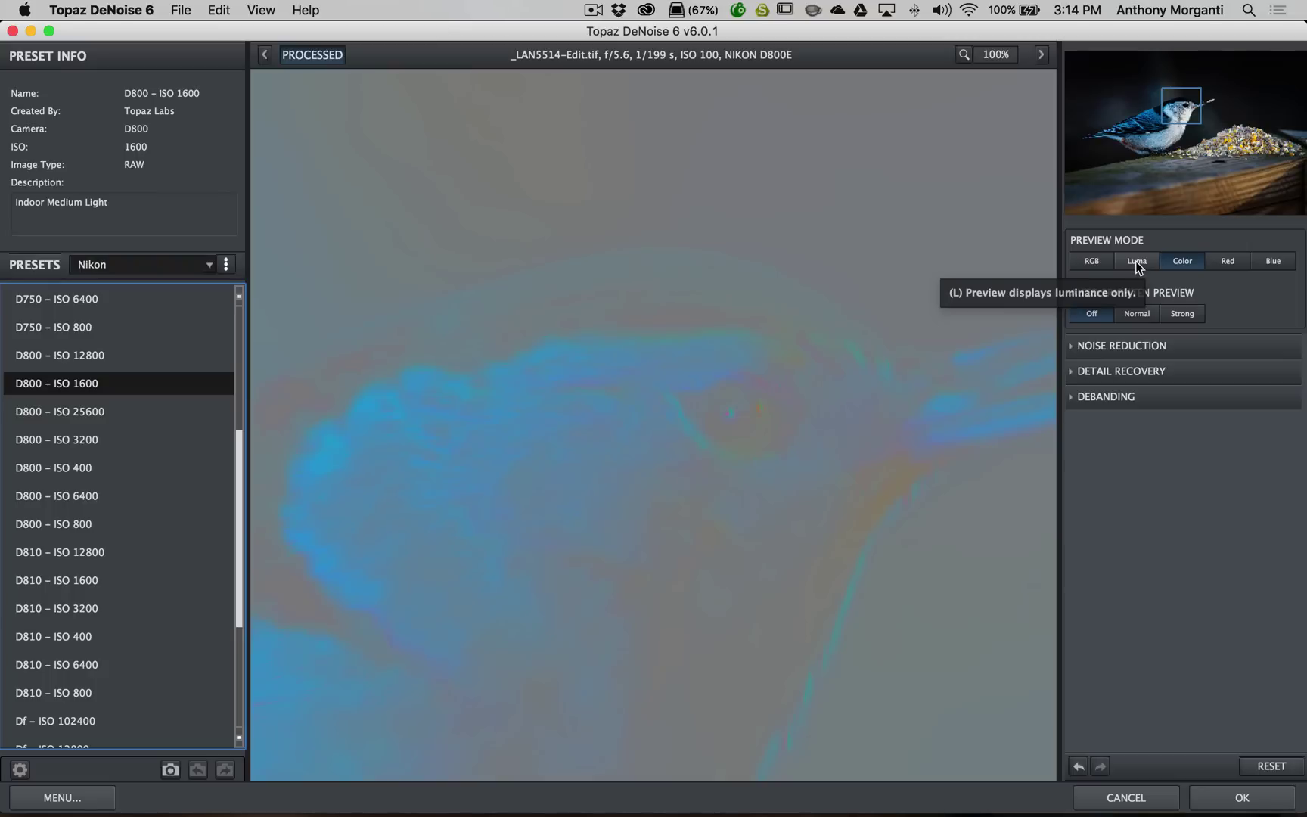
{"action": "left_click", "coordinate": [1227, 260]}
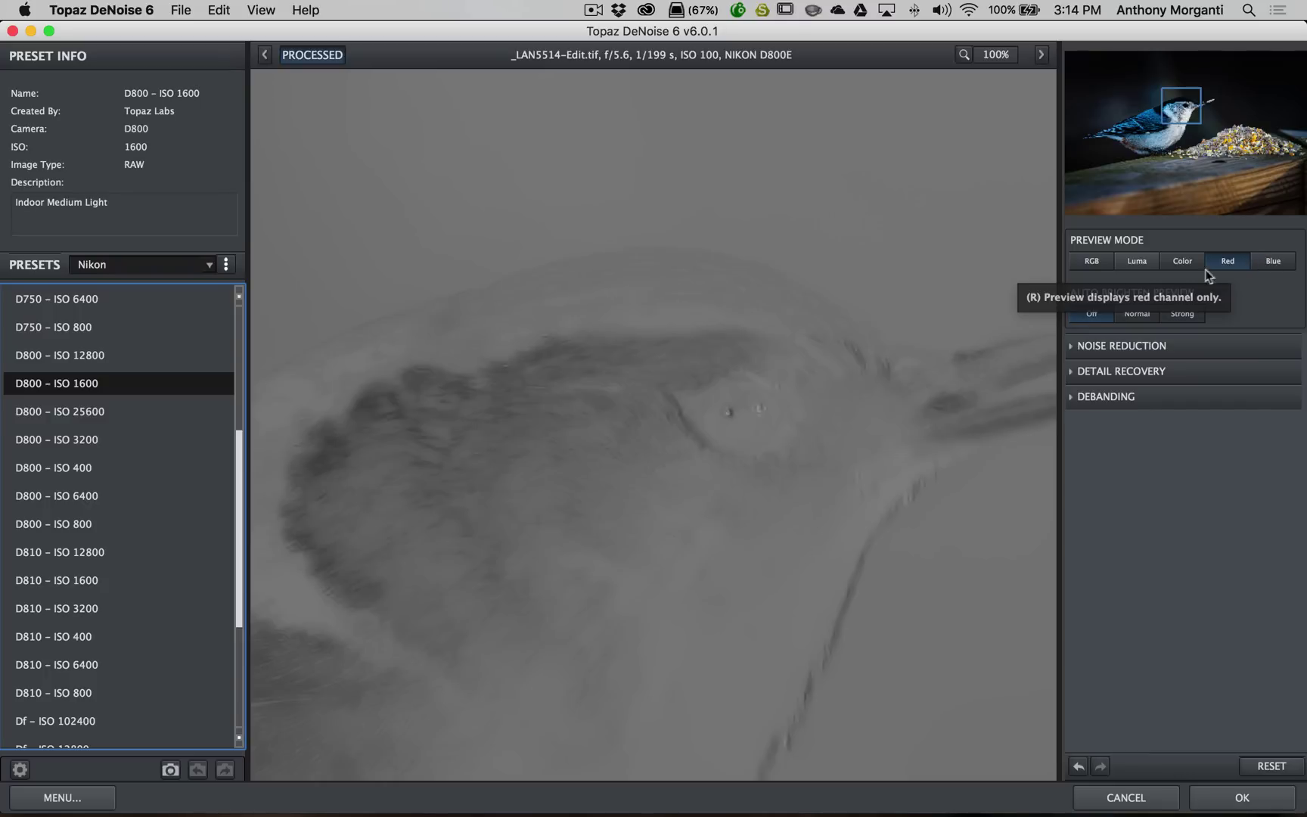
{"action": "left_click", "coordinate": [1283, 263]}
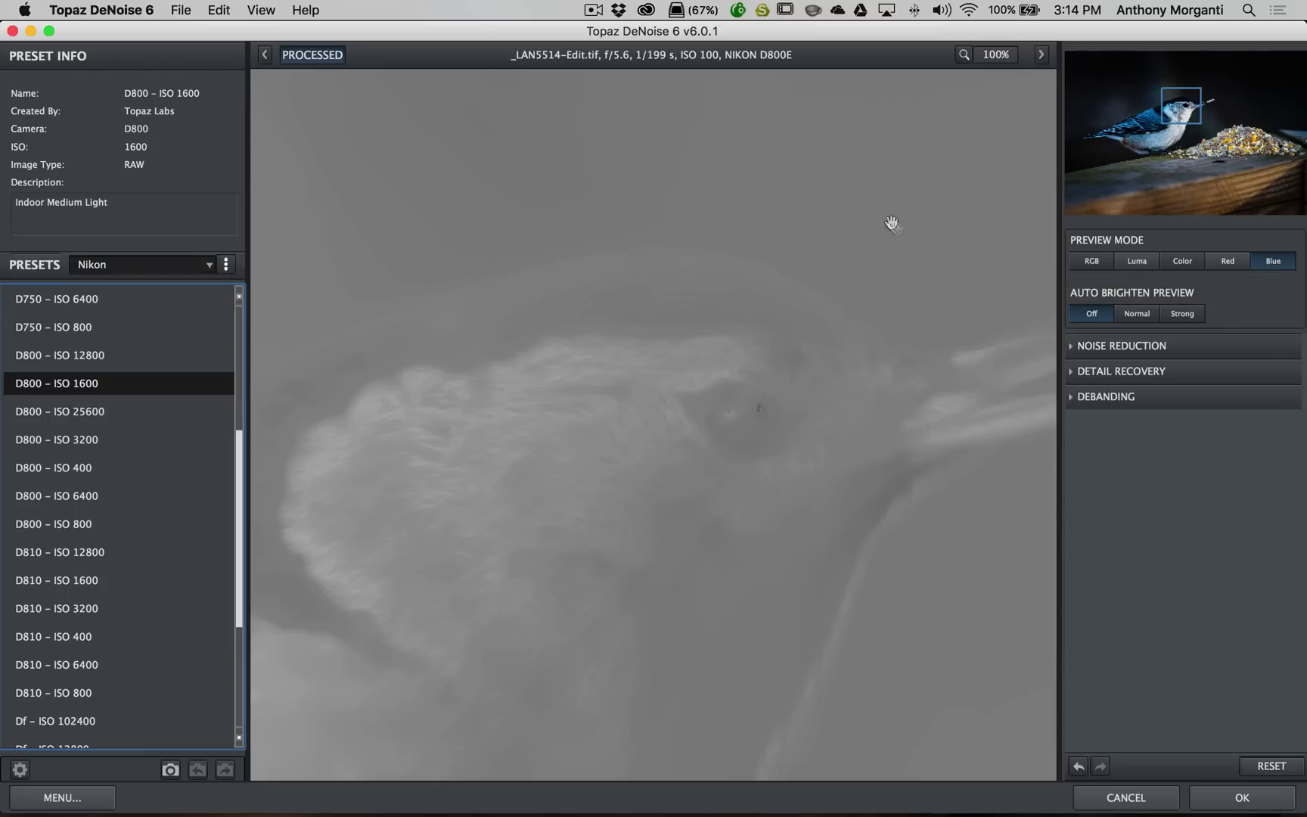
{"action": "left_click", "coordinate": [1096, 259]}
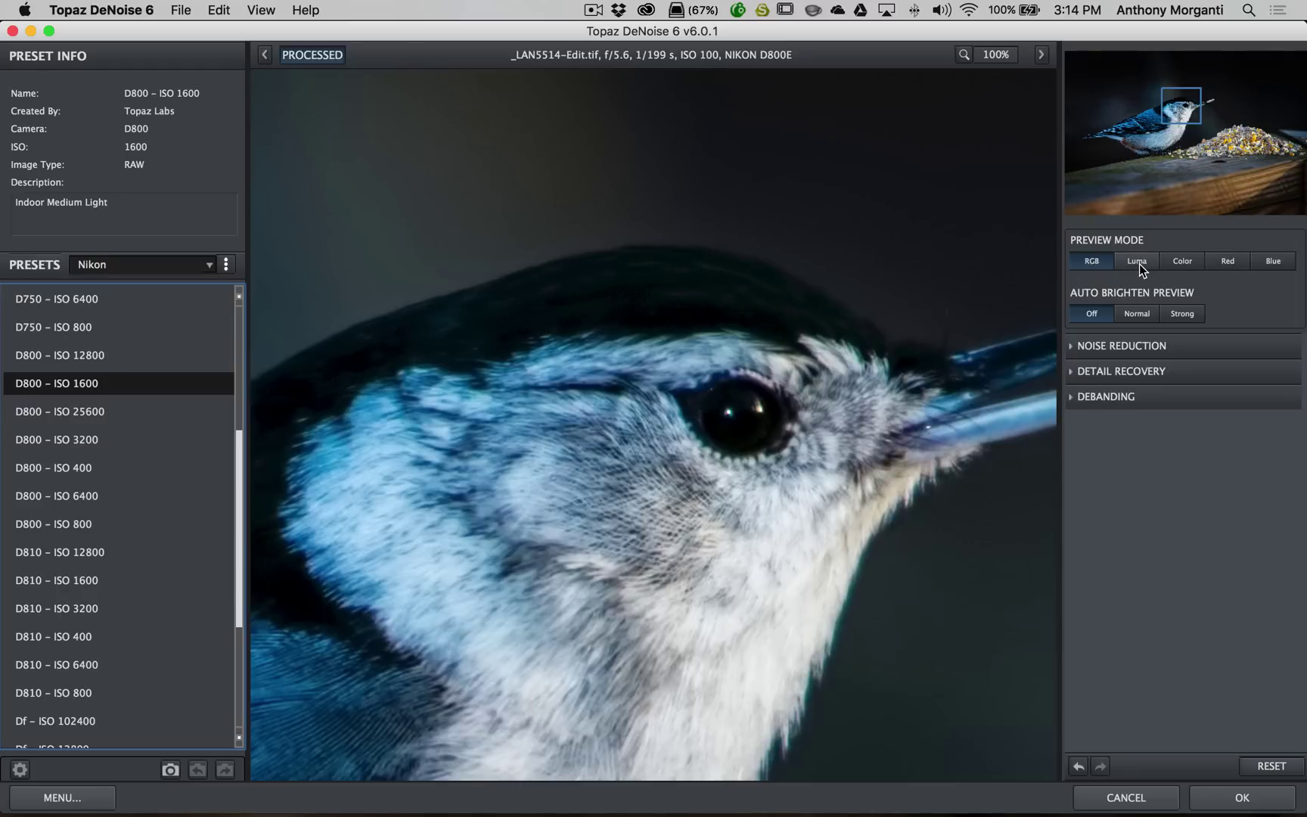
{"action": "left_click", "coordinate": [1139, 264]}
{"action": "left_click", "coordinate": [1082, 262]}
{"action": "left_click_drag", "start_coordinate": [716, 271], "coordinate": [634, 332]}
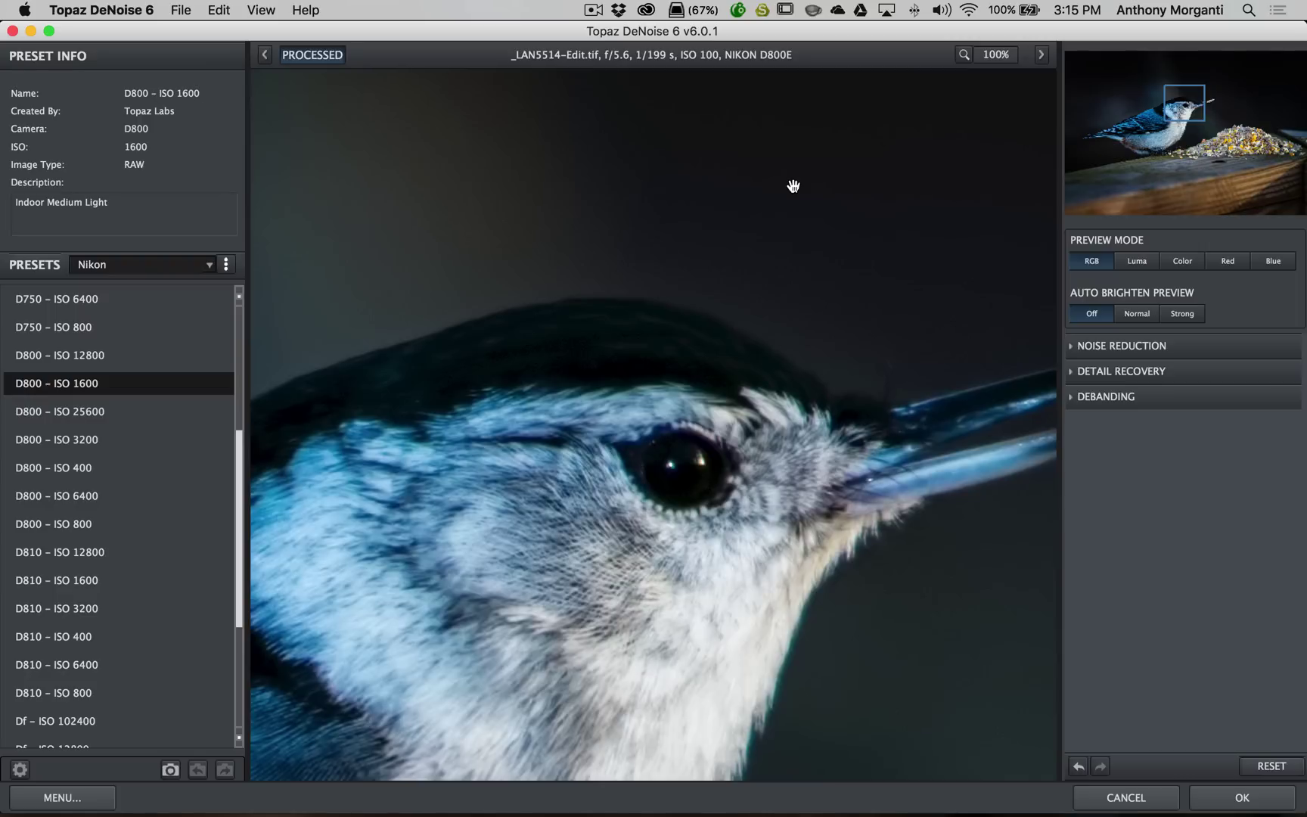
Examine the bird with Auto Brighten Preview at Strong and Normal, and switch it back to Off.
{"action": "left_click", "coordinate": [1179, 313]}
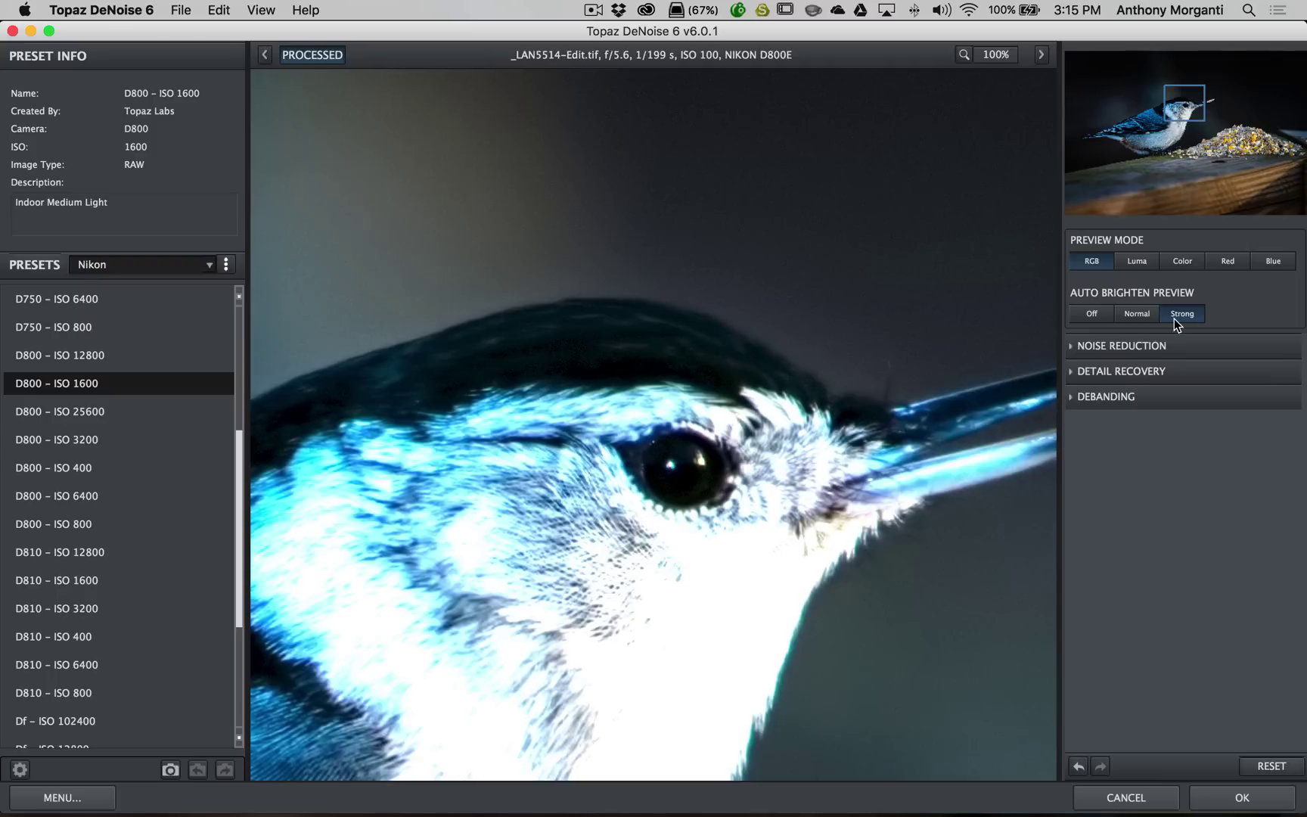
{"action": "left_click", "coordinate": [1132, 313]}
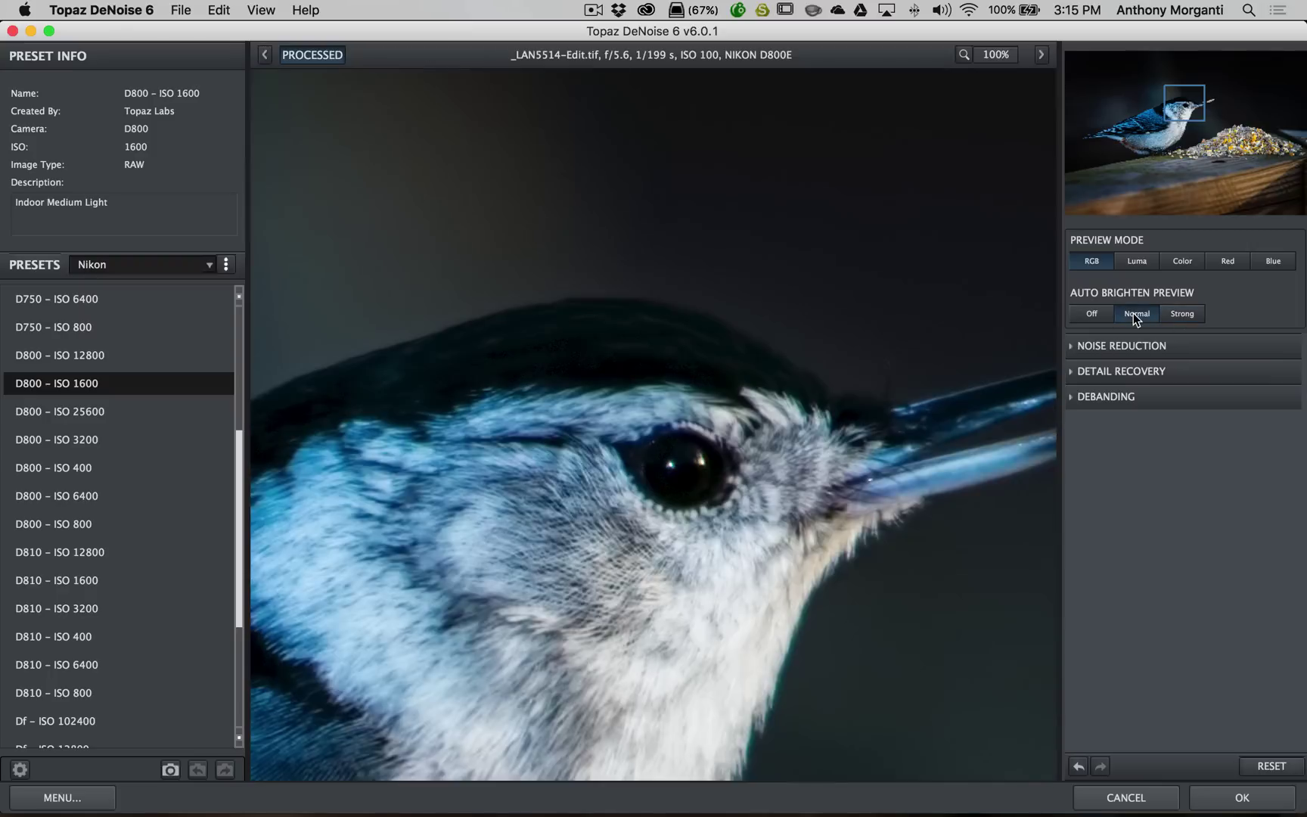
{"action": "left_click", "coordinate": [1192, 313]}
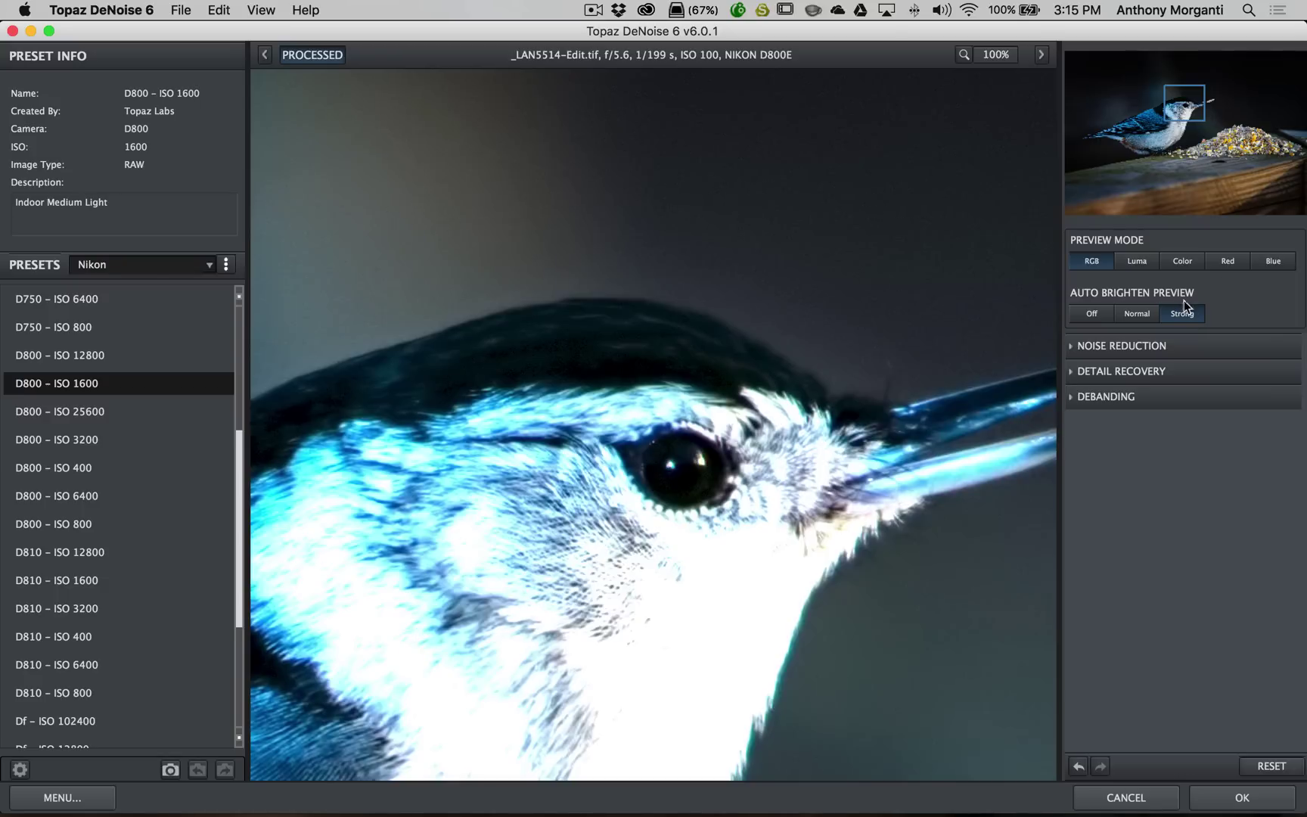
{"action": "left_click", "coordinate": [1093, 314]}
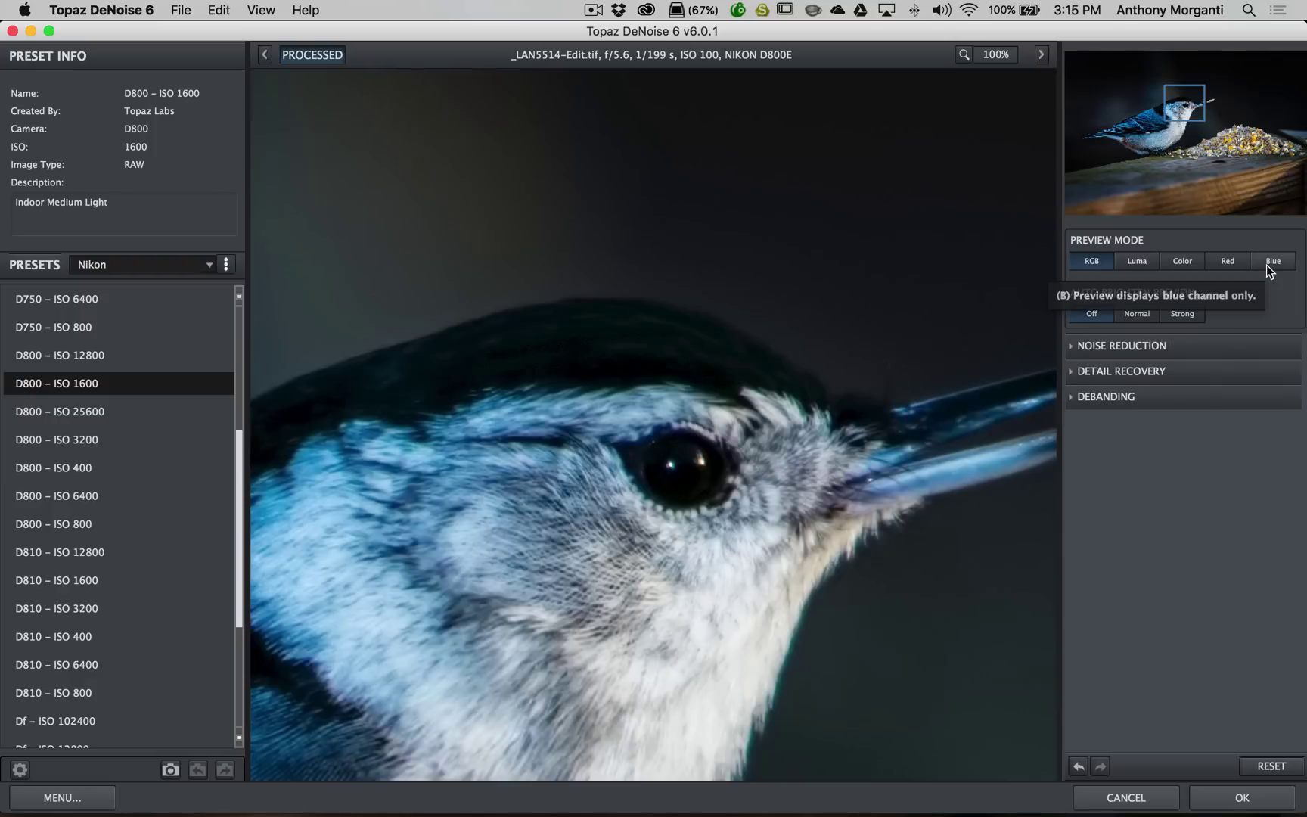
Expand the Noise Reduction section, set Overall Strength to 0.00 and compare the result with the original.
{"action": "left_click", "coordinate": [1072, 346]}
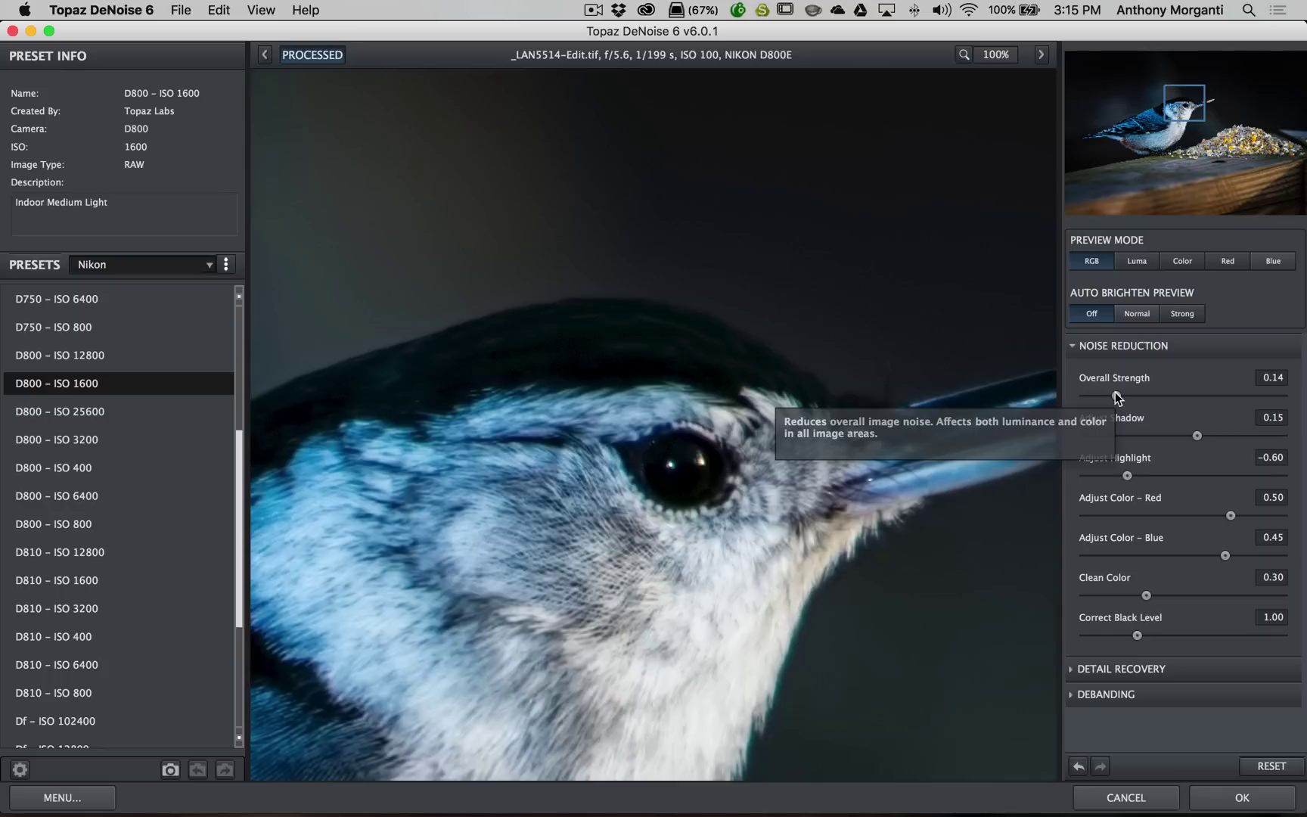
{"action": "left_click_drag", "start_coordinate": [1118, 399], "coordinate": [1060, 399]}
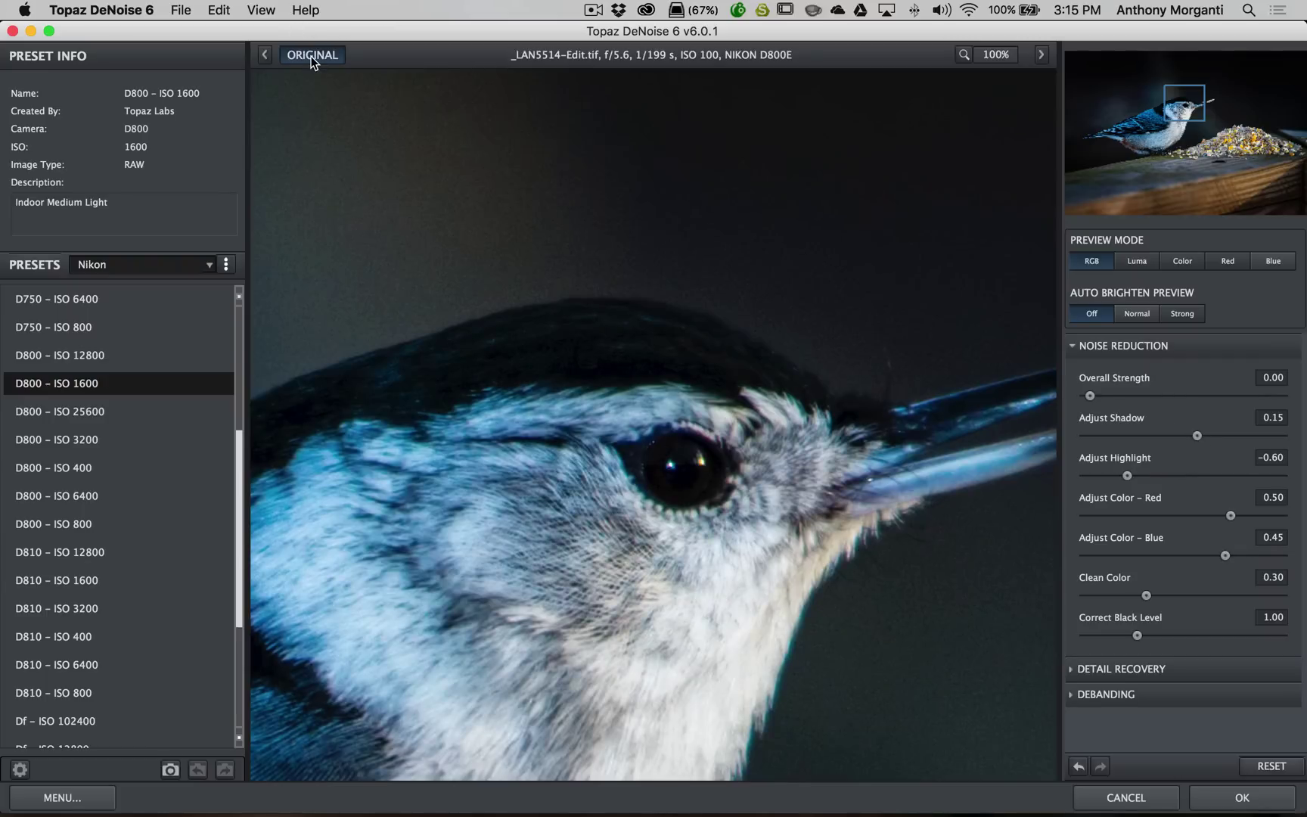
{"action": "left_click", "coordinate": [310, 56]}
Try raising Overall Strength to 0.80, and reduce it through 0.29 and 0.26 to 0.19.
{"action": "left_click_drag", "start_coordinate": [1089, 391], "coordinate": [1124, 392]}
{"action": "left_click_drag", "start_coordinate": [1127, 396], "coordinate": [1241, 403]}
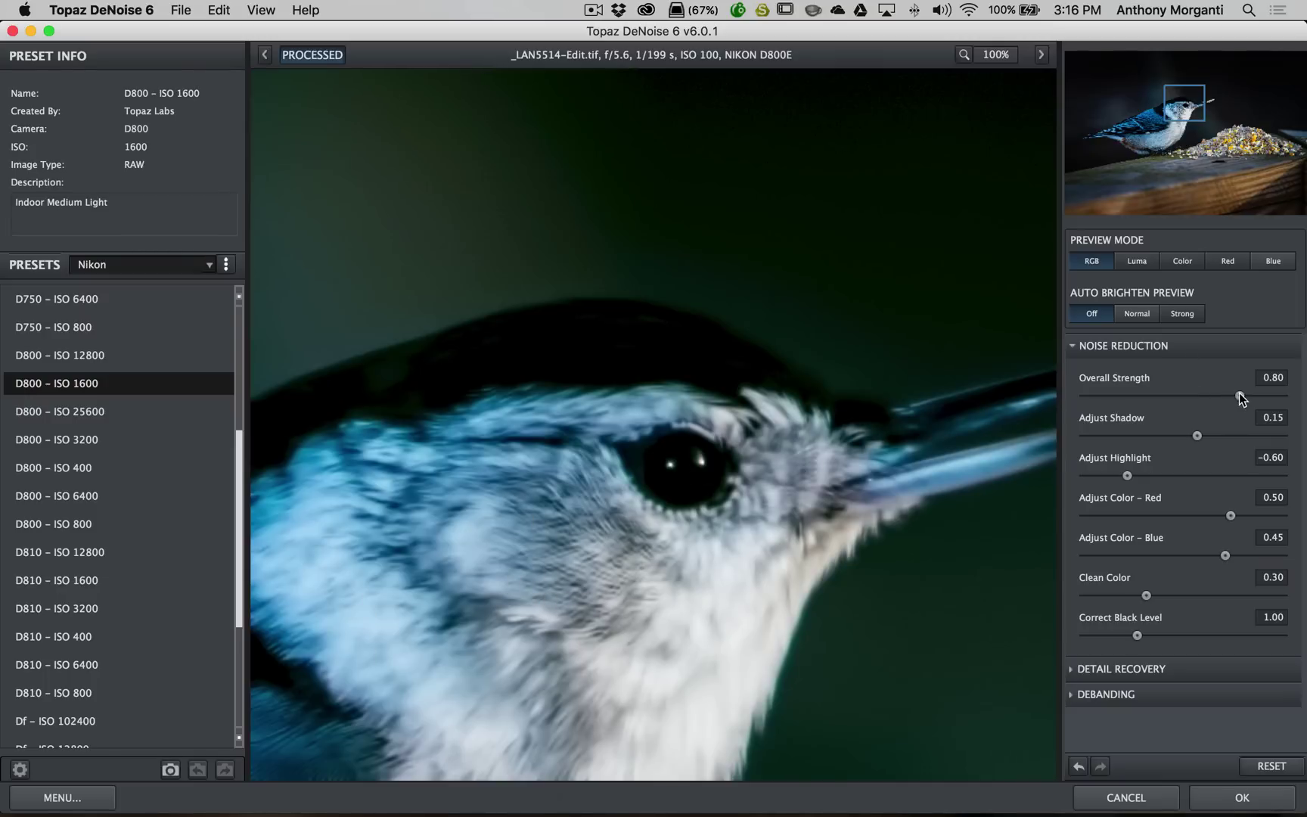
{"action": "left_click_drag", "start_coordinate": [1239, 395], "coordinate": [1143, 394]}
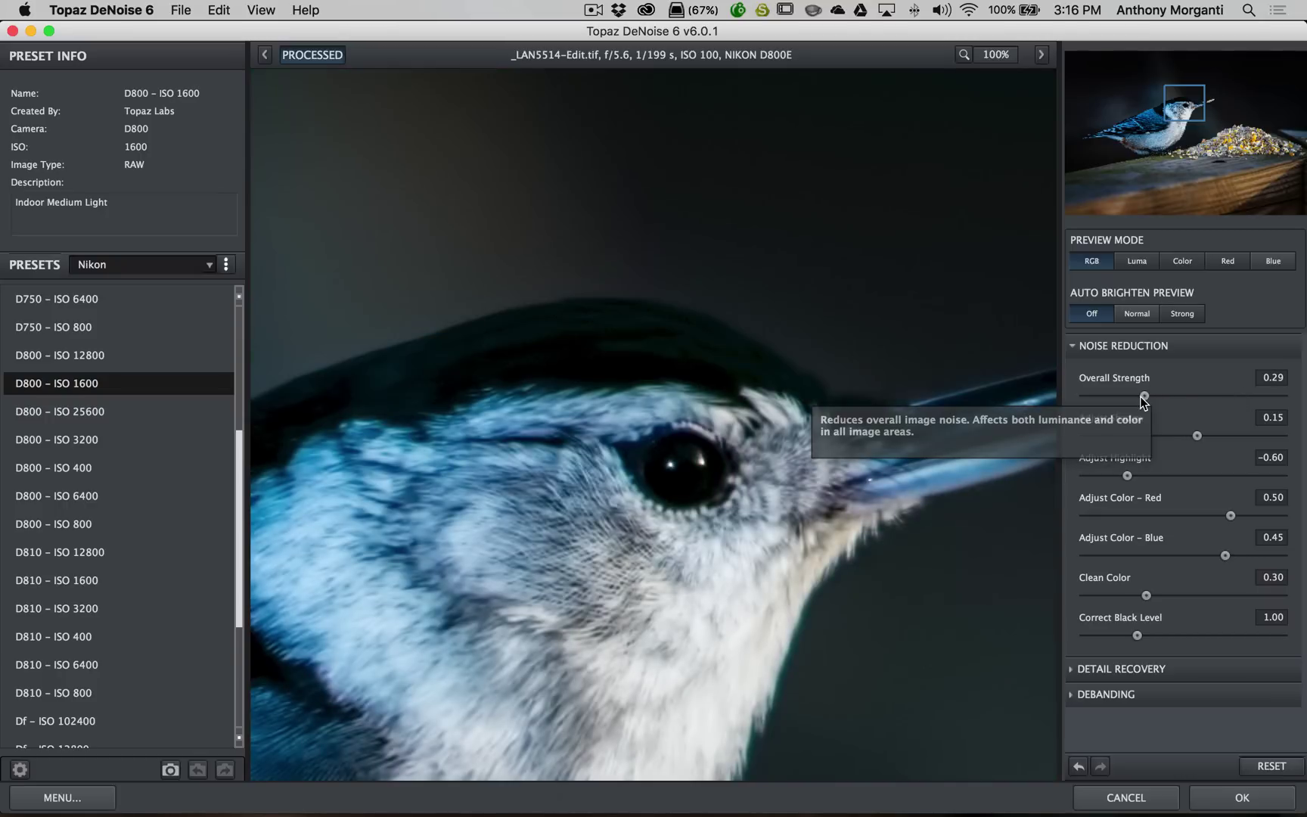
{"action": "left_click_drag", "start_coordinate": [1142, 394], "coordinate": [1138, 394]}
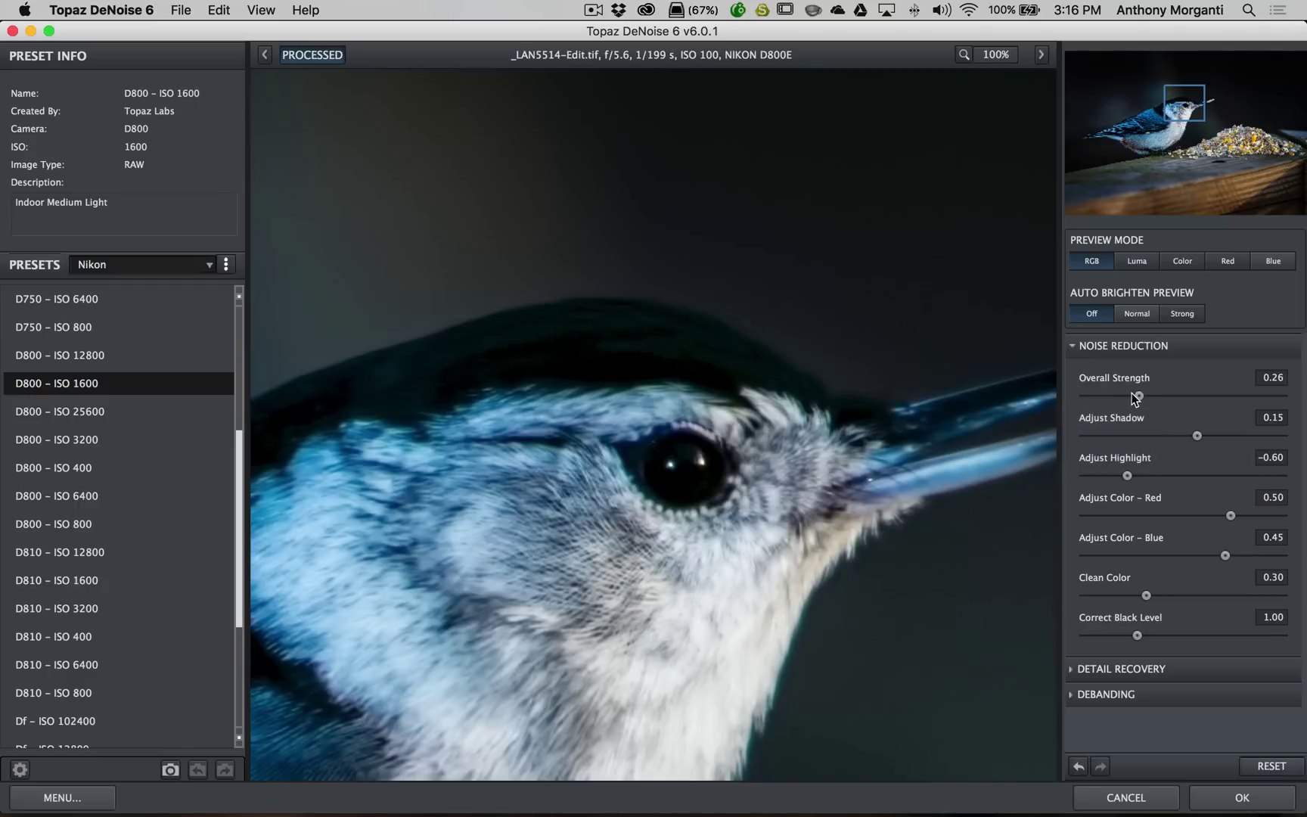
{"action": "left_click_drag", "start_coordinate": [1137, 393], "coordinate": [1122, 393]}
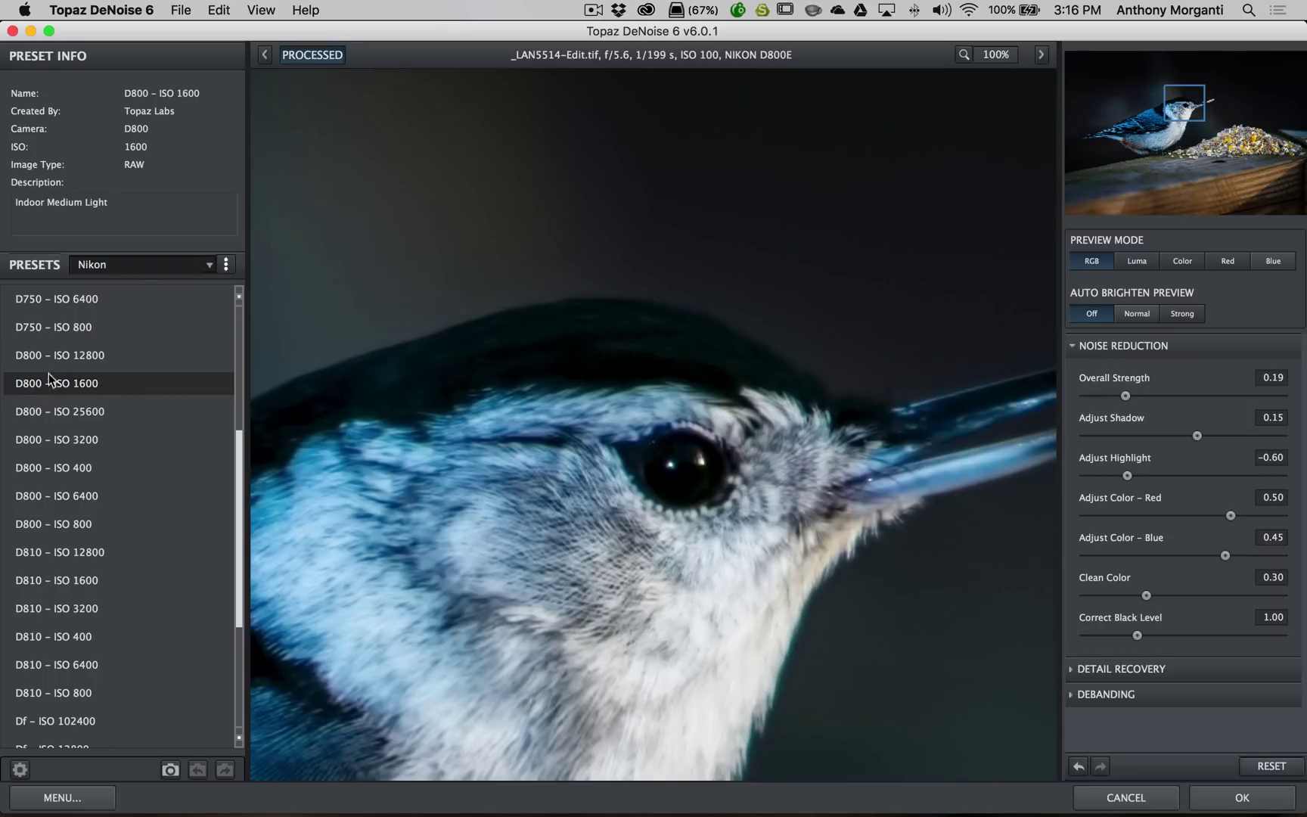
Reapply the D800 – ISO 1600 preset to restore its noise reduction values.
{"action": "left_click", "coordinate": [66, 355]}
{"action": "left_click", "coordinate": [65, 382]}
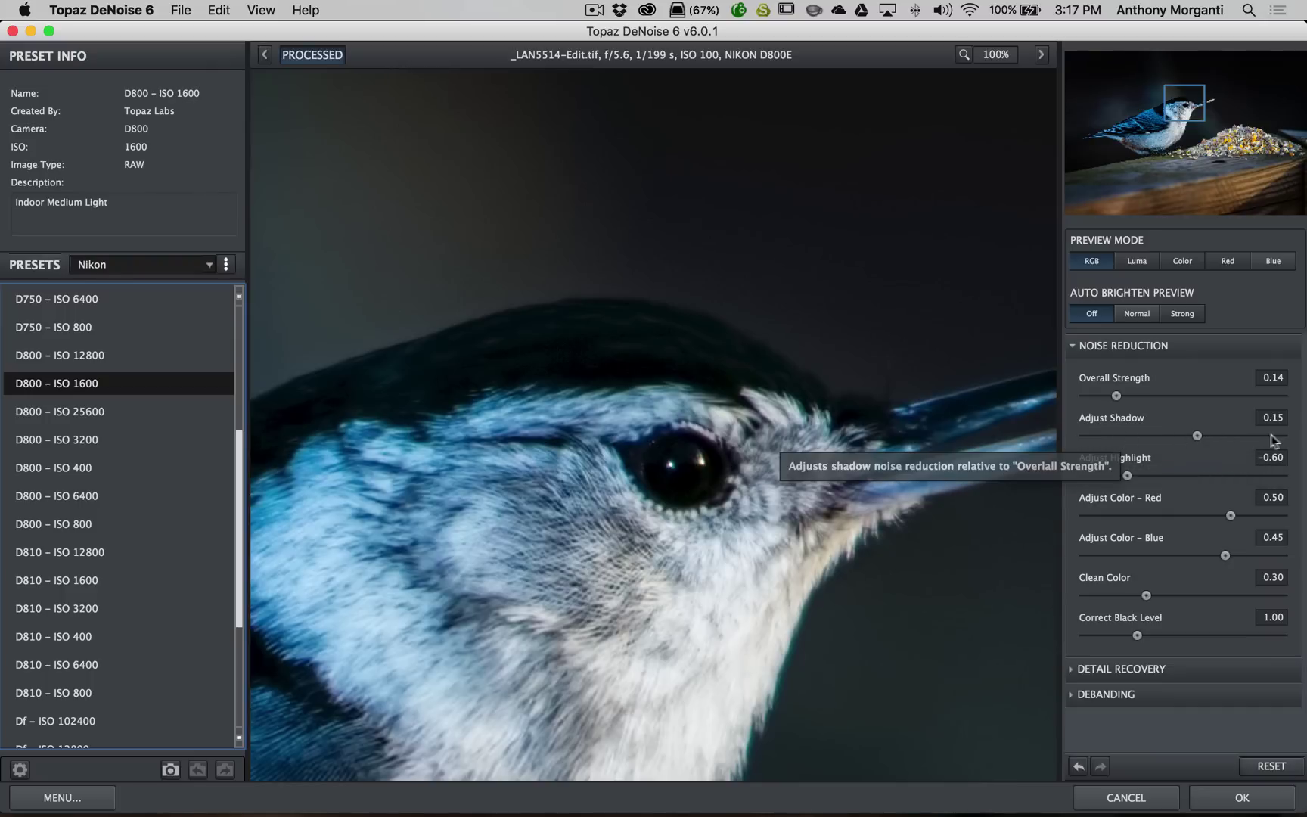
Try Adjust Shadow at -0.67, 0.72 and -0.53, and set it to -0.36.
{"action": "left_click", "coordinate": [1120, 437]}
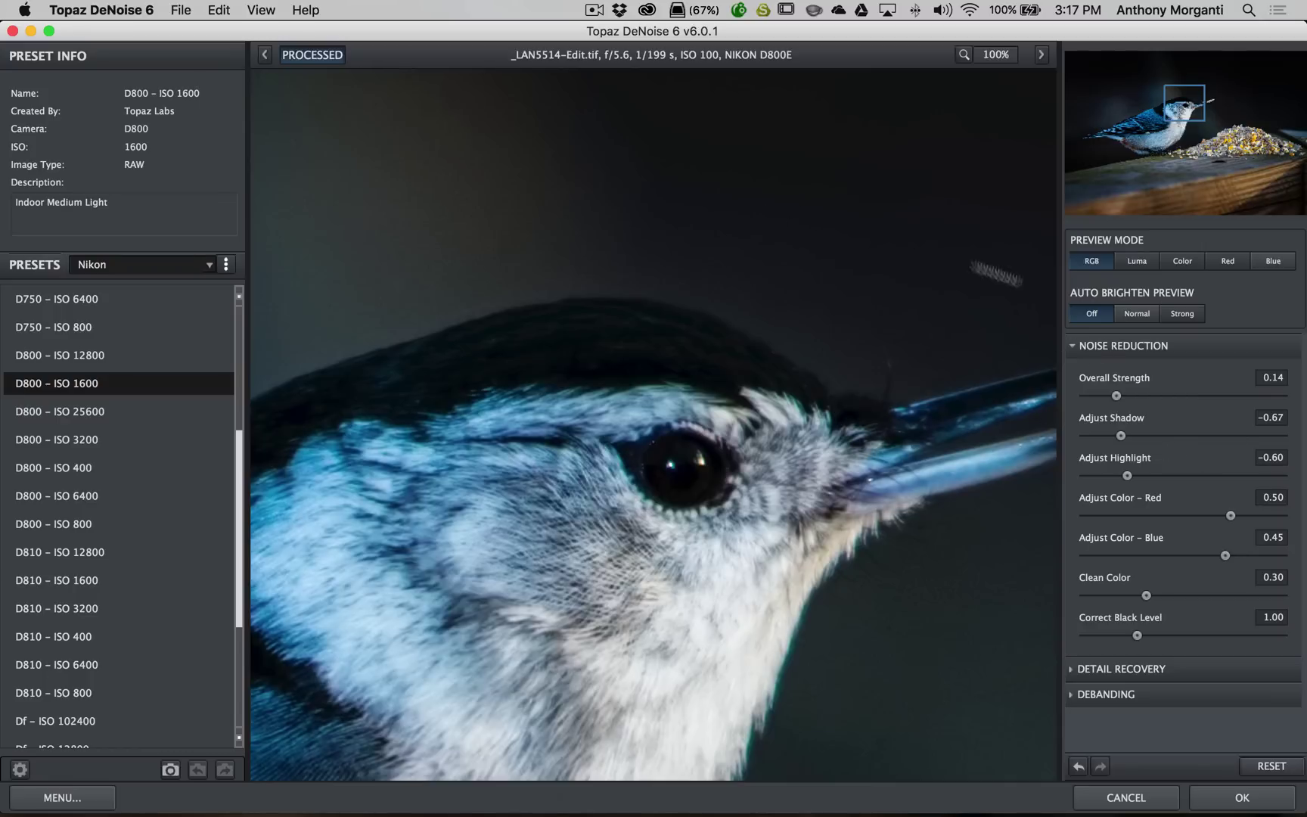
{"action": "left_click", "coordinate": [1248, 434]}
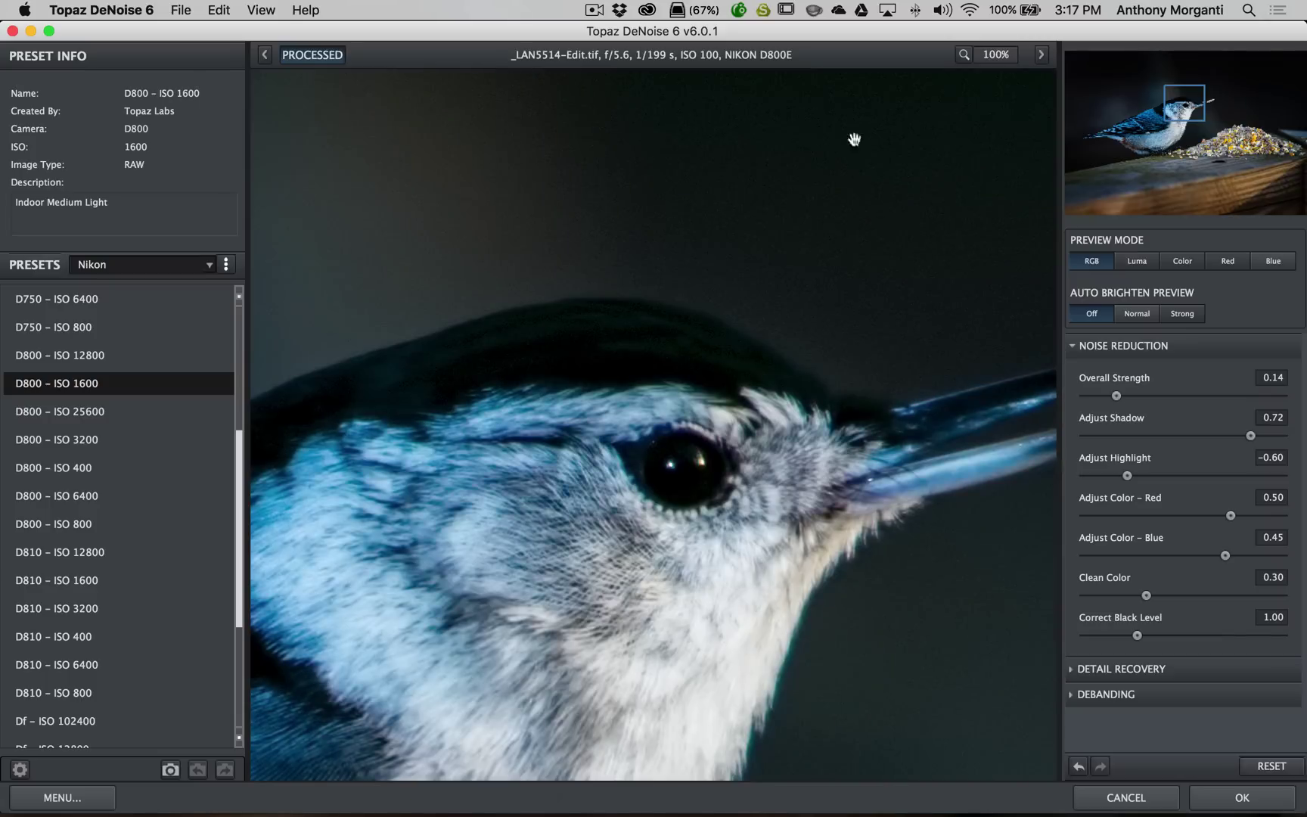
{"action": "left_click", "coordinate": [1131, 434]}
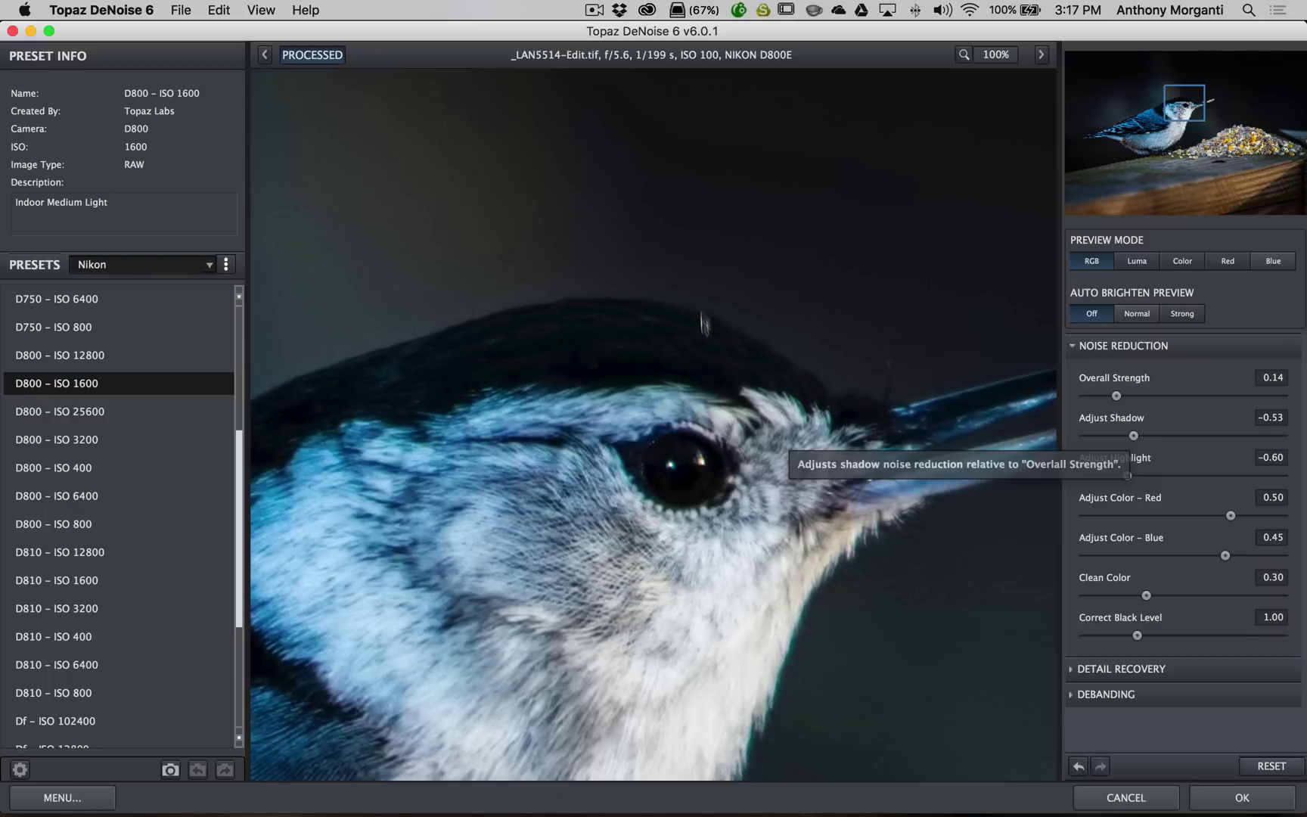
{"action": "left_click", "coordinate": [1148, 435]}
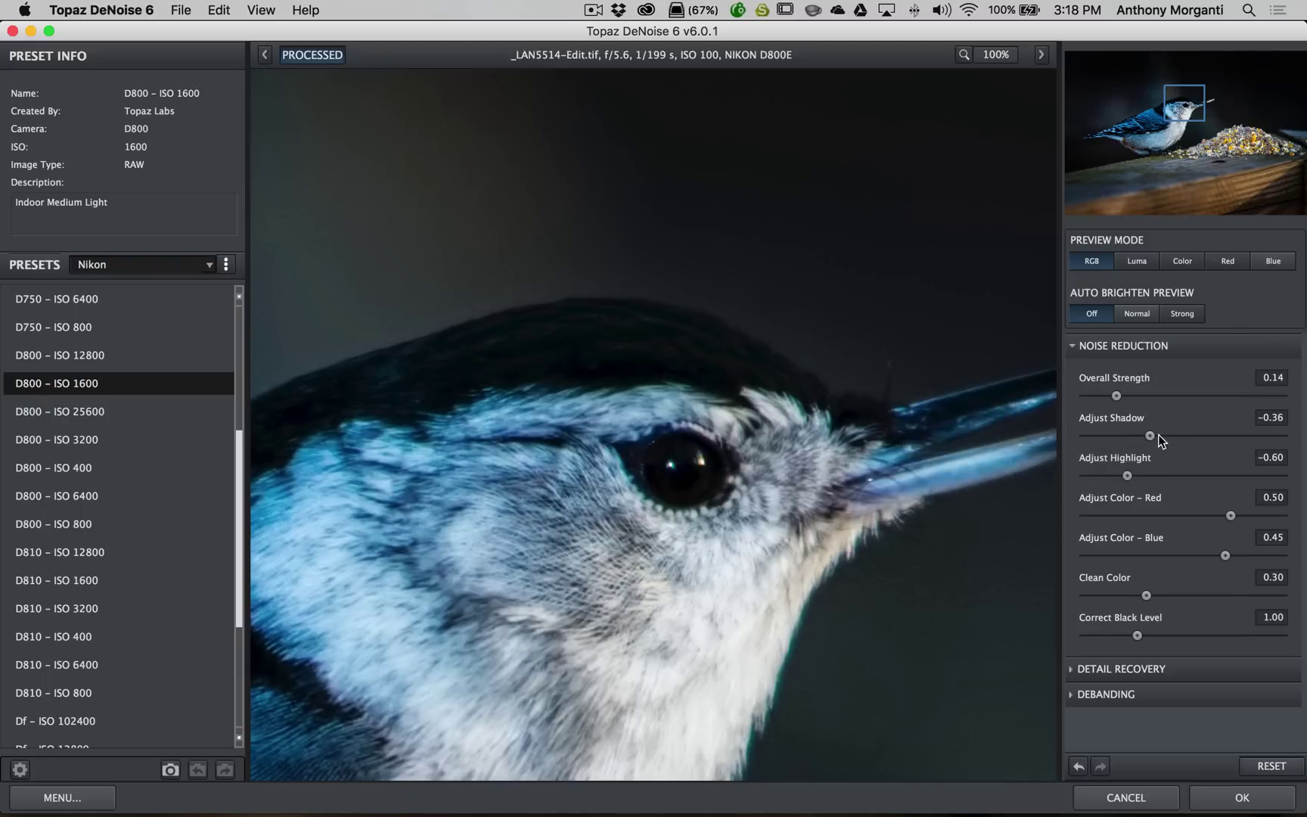
Try Adjust Shadow at -0.50 and -0.19, and raise it to 0.01.
{"action": "left_click", "coordinate": [1136, 435]}
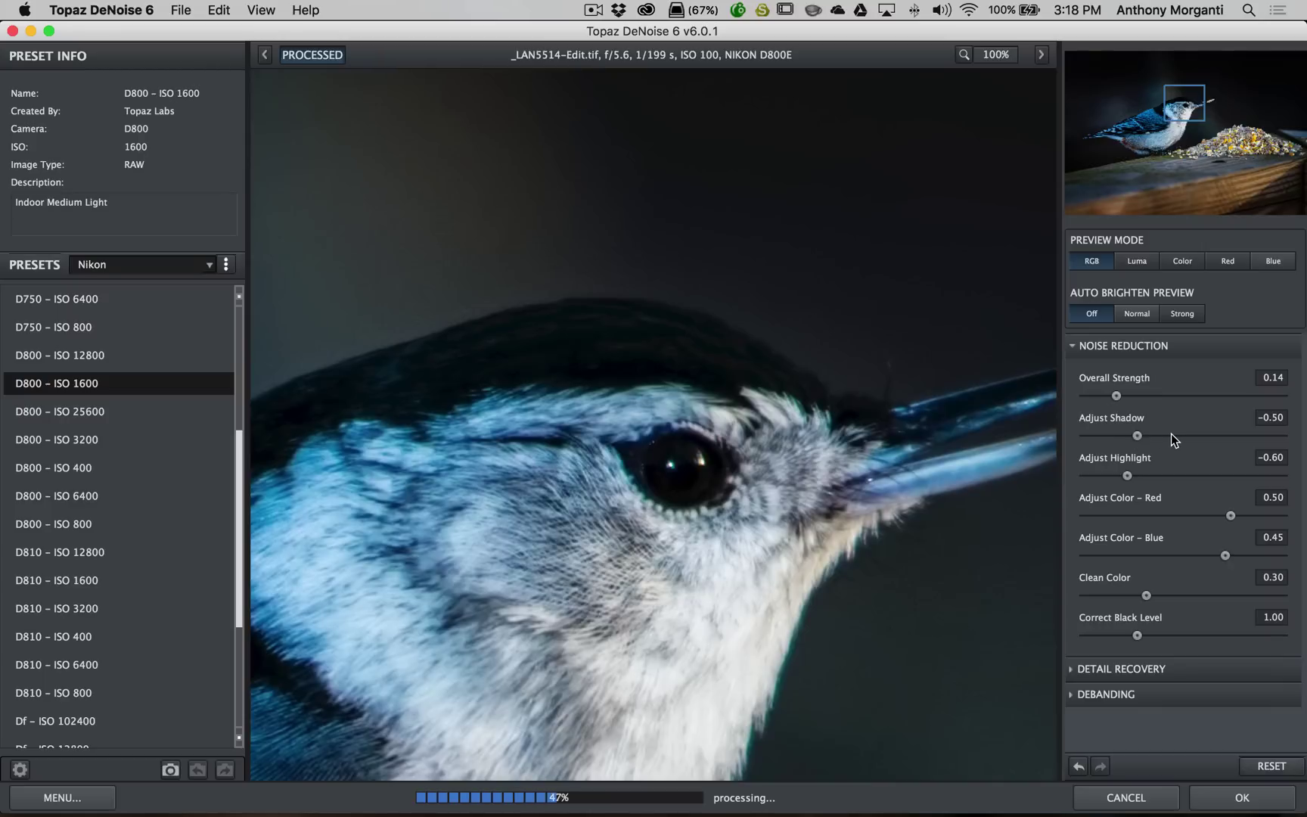
{"action": "left_click", "coordinate": [1163, 436]}
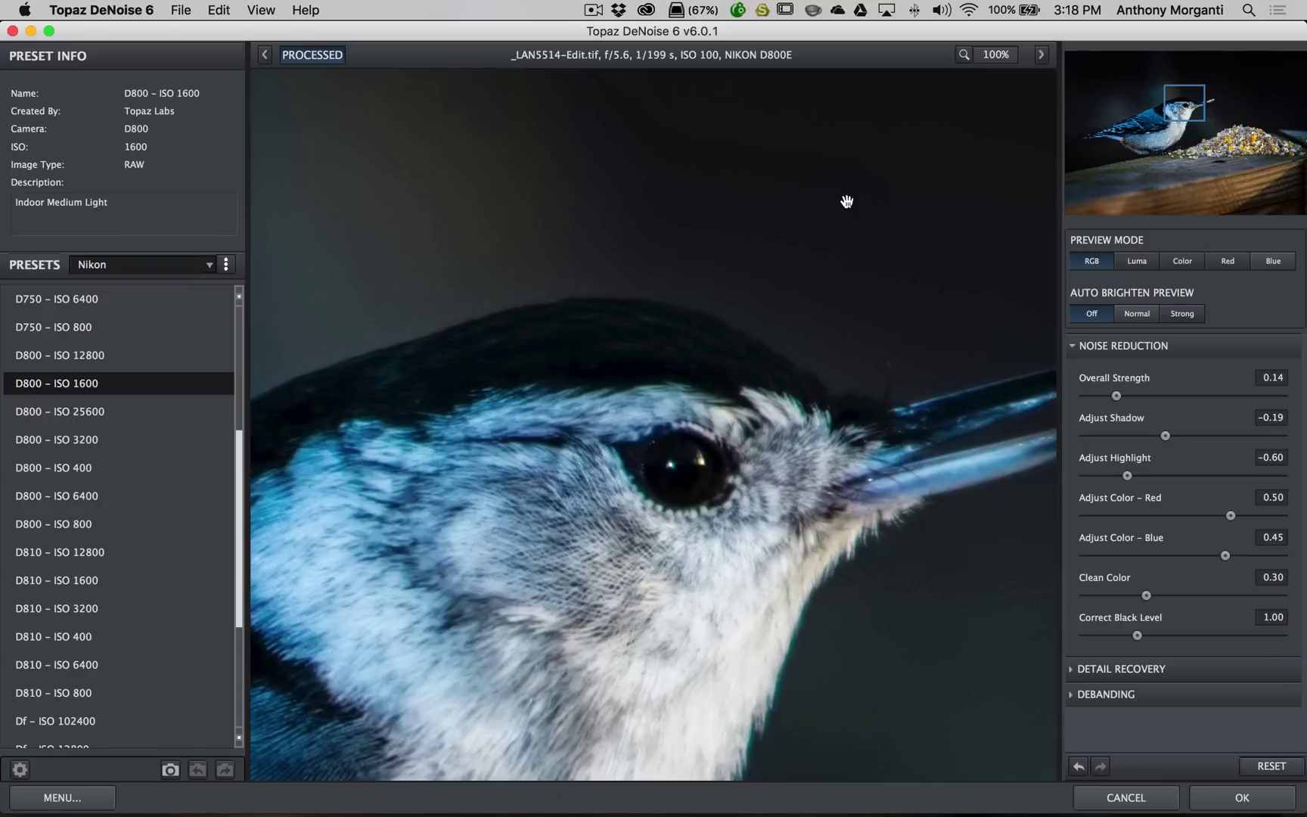
{"action": "left_click", "coordinate": [1173, 436]}
{"action": "left_click", "coordinate": [1184, 435]}
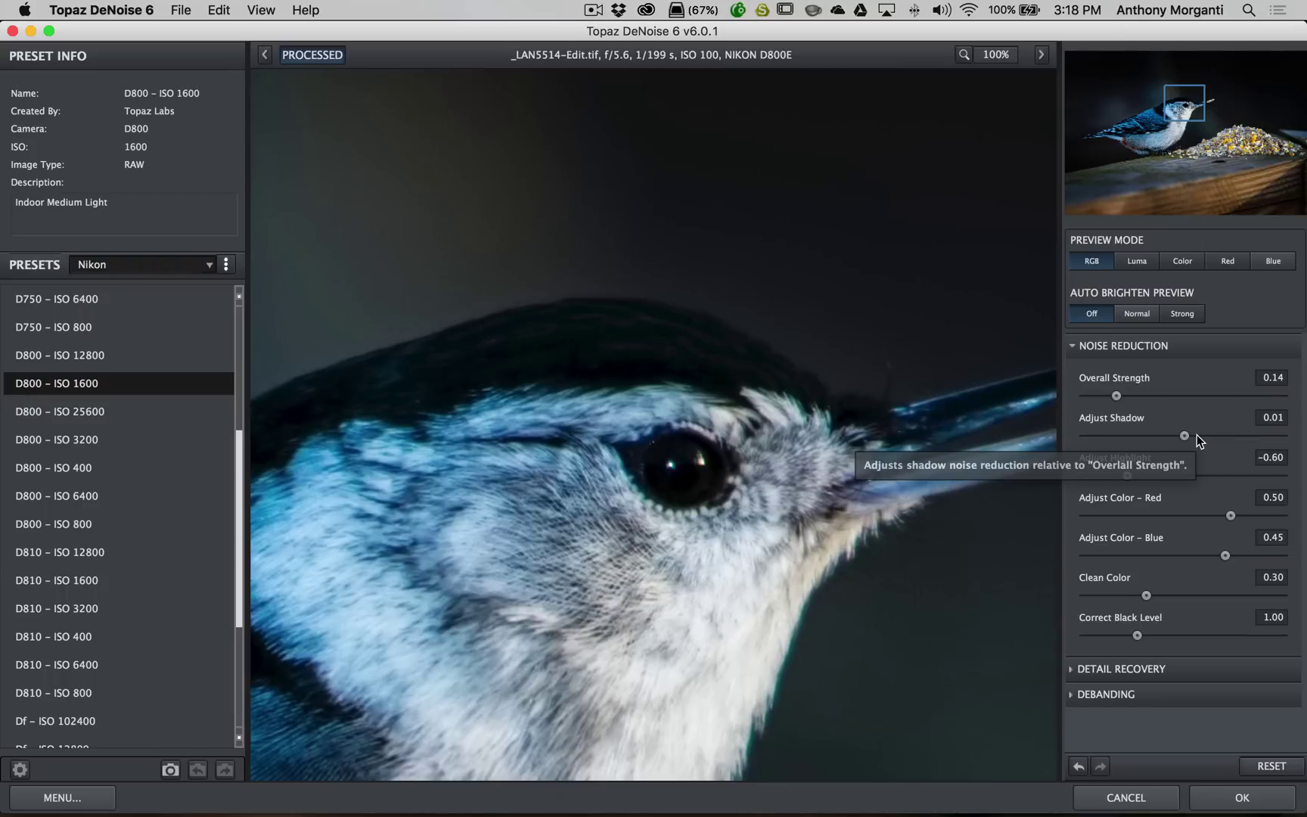
Use the Strong auto brighten preview to try Adjust Shadow at -0.38 and -0.18, settle on -0.28, and turn brightening off.
{"action": "left_click", "coordinate": [1183, 314]}
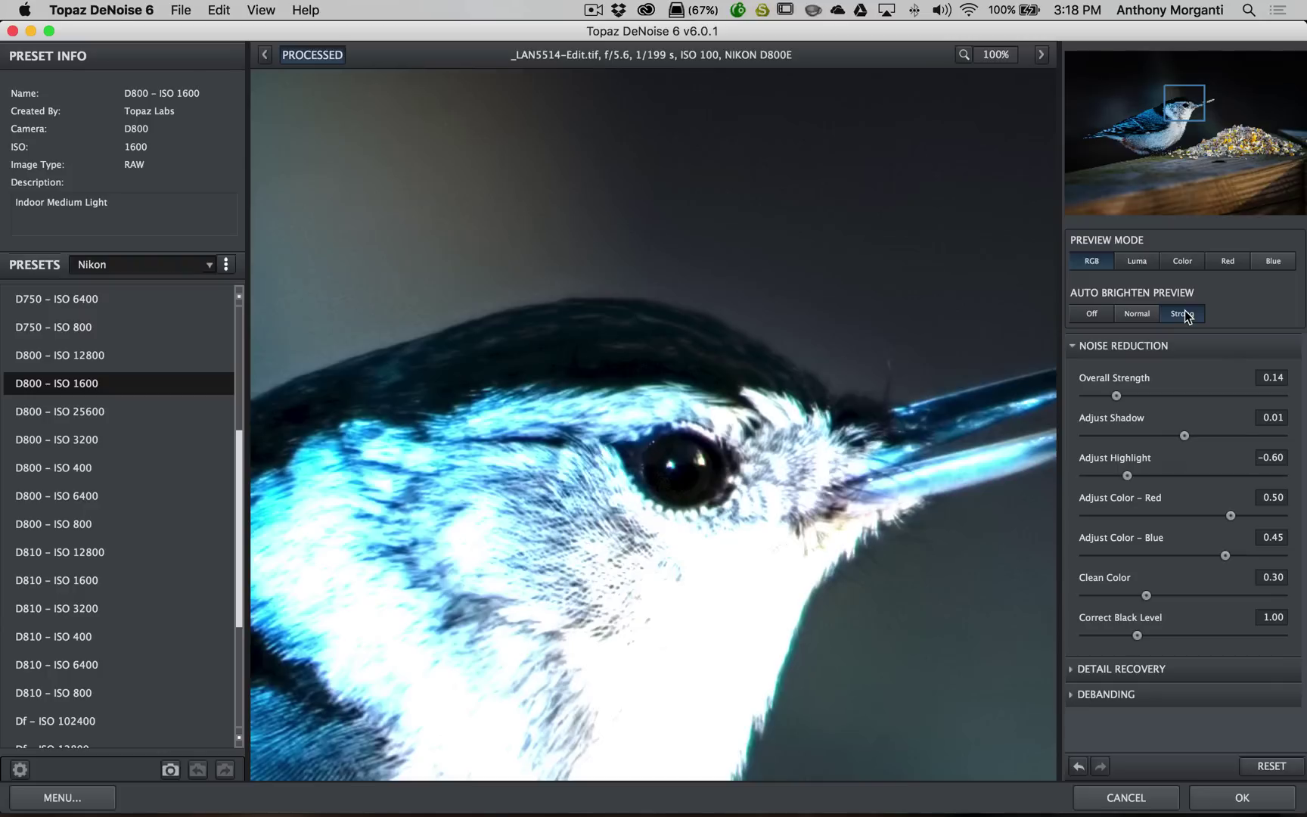
{"action": "left_click", "coordinate": [1174, 436]}
{"action": "left_click", "coordinate": [1148, 439]}
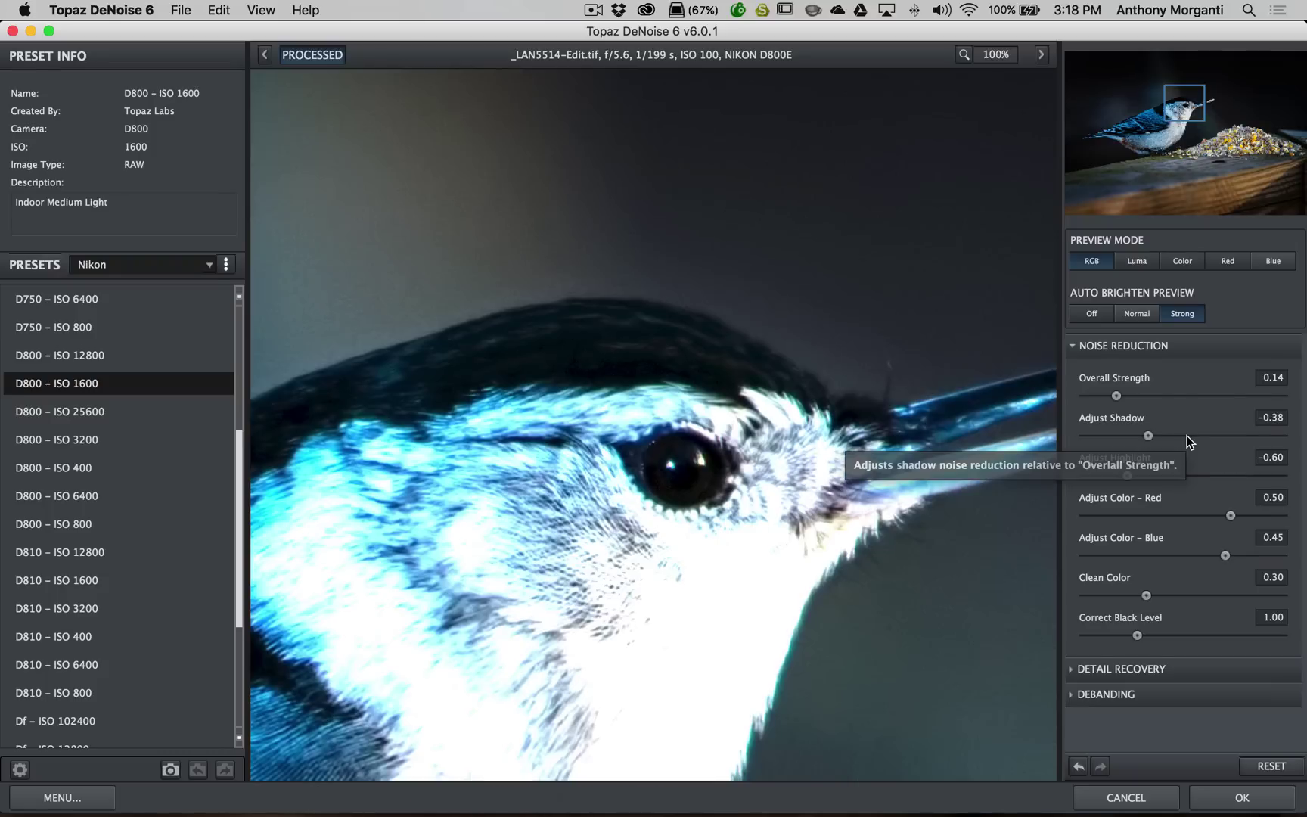
{"action": "mouse_move", "coordinate": [1170, 435]}
{"action": "left_mouse_down"}
{"action": "mouse_move", "coordinate": [1153, 435]}
{"action": "mouse_move", "coordinate": [1165, 437]}
{"action": "left_mouse_up"}
{"action": "left_click", "coordinate": [1174, 436]}
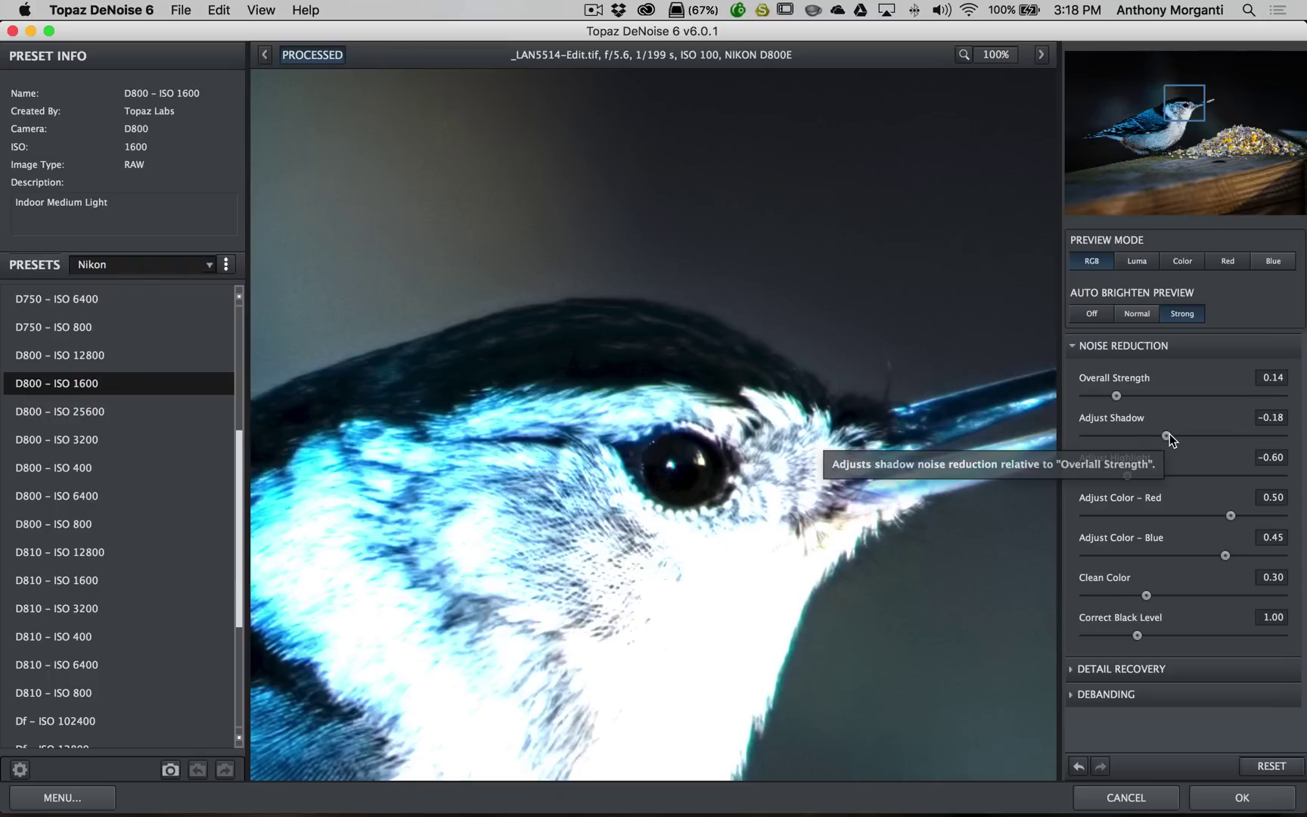
{"action": "left_click", "coordinate": [1155, 436]}
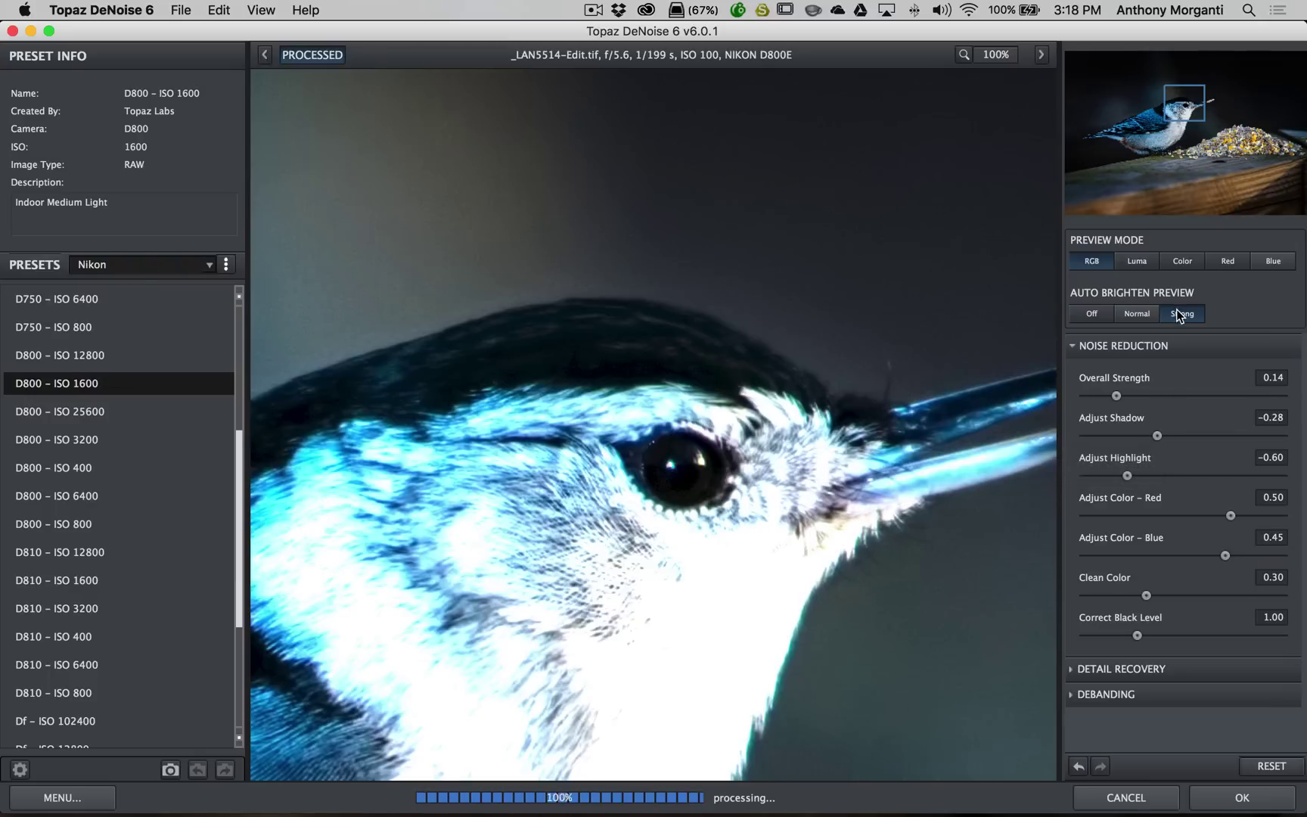
{"action": "left_click", "coordinate": [1080, 312]}
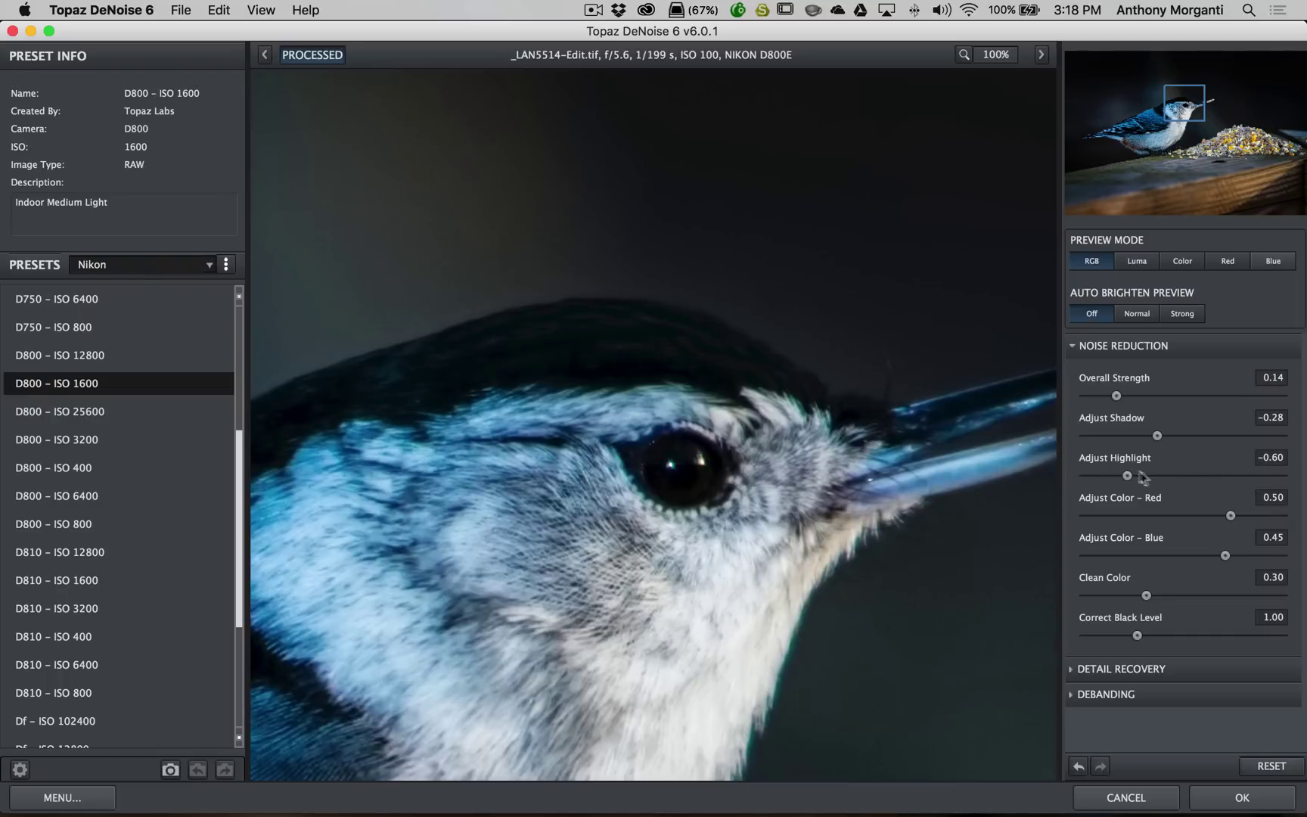
Try Adjust Highlight at -0.65 and -0.37, set it to -0.52, and compare the result with the original.
{"action": "left_click", "coordinate": [1232, 474]}
{"action": "left_click", "coordinate": [1122, 476]}
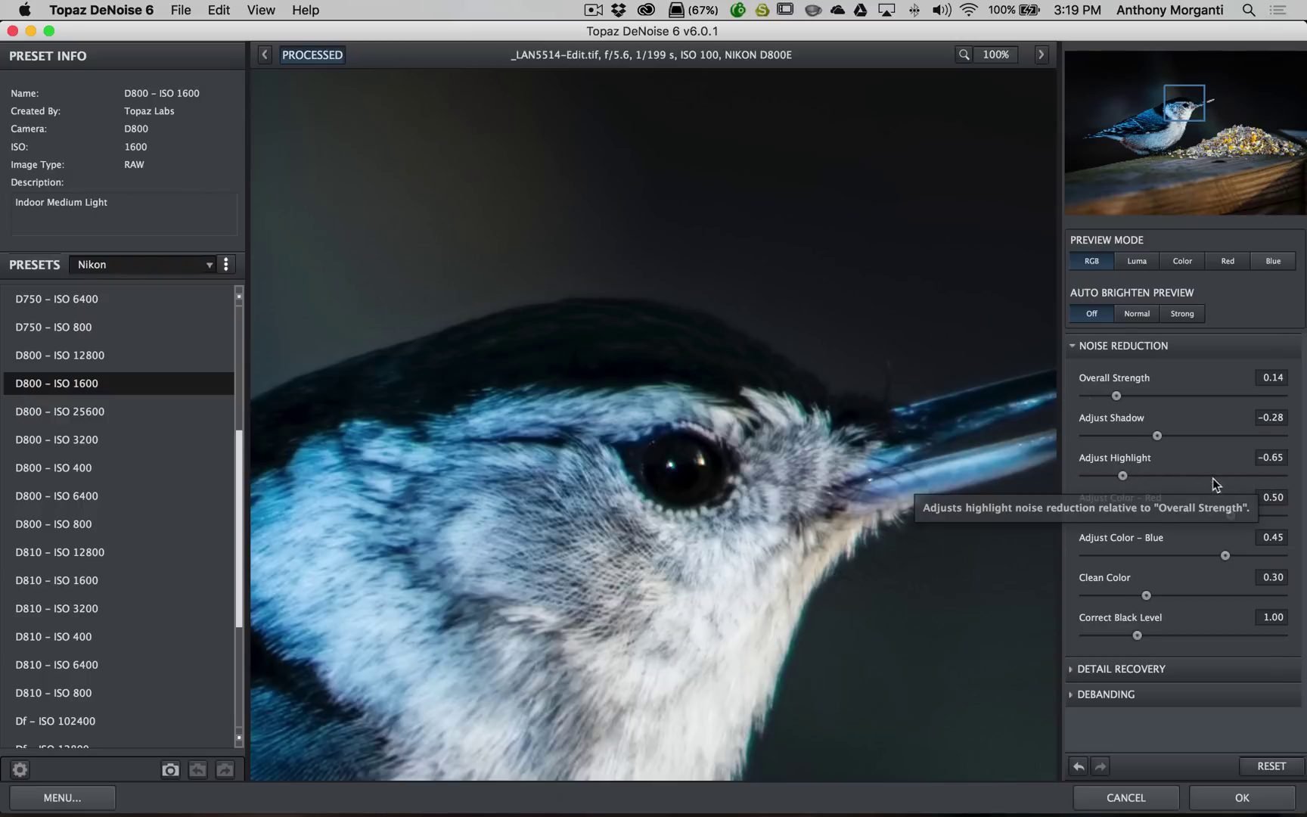
{"action": "left_click", "coordinate": [1147, 475]}
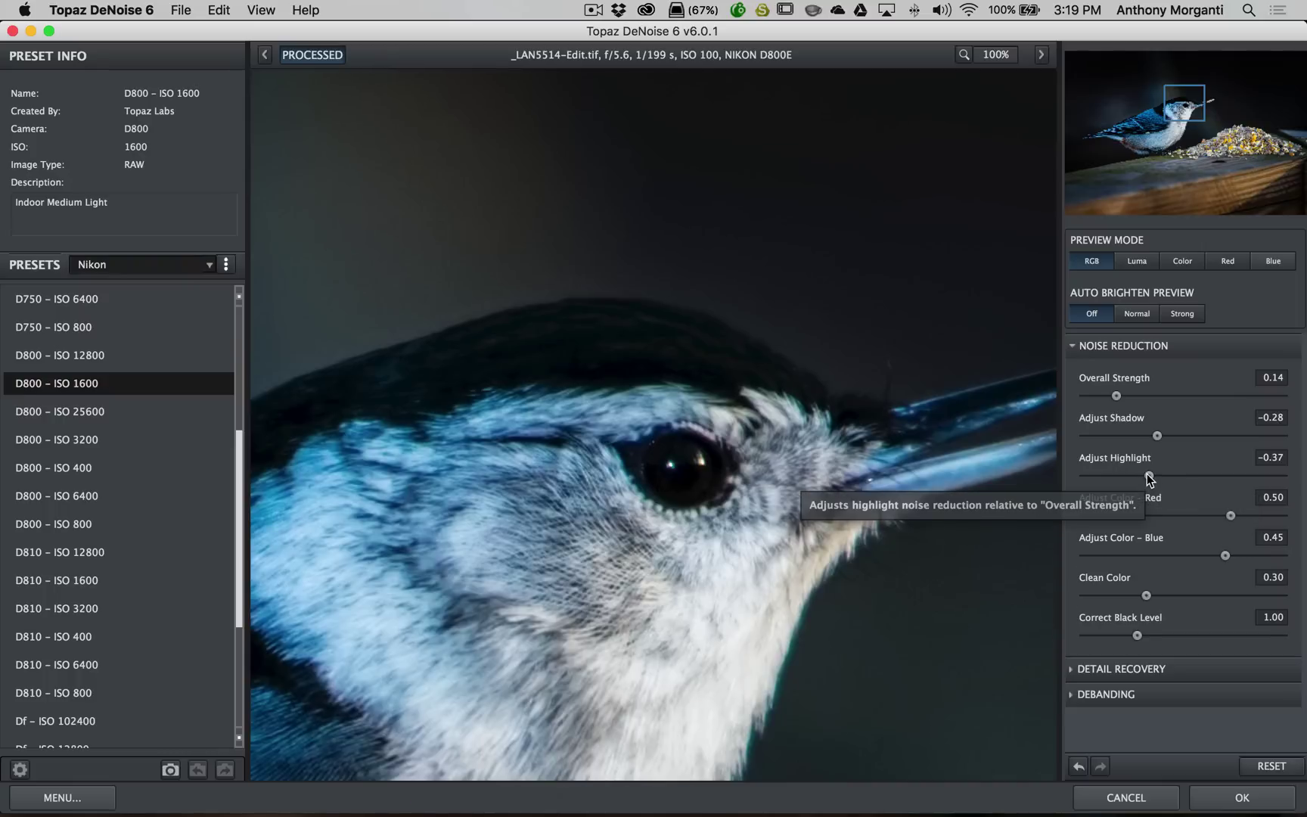
{"action": "left_click_drag", "start_coordinate": [1147, 474], "coordinate": [1134, 478]}
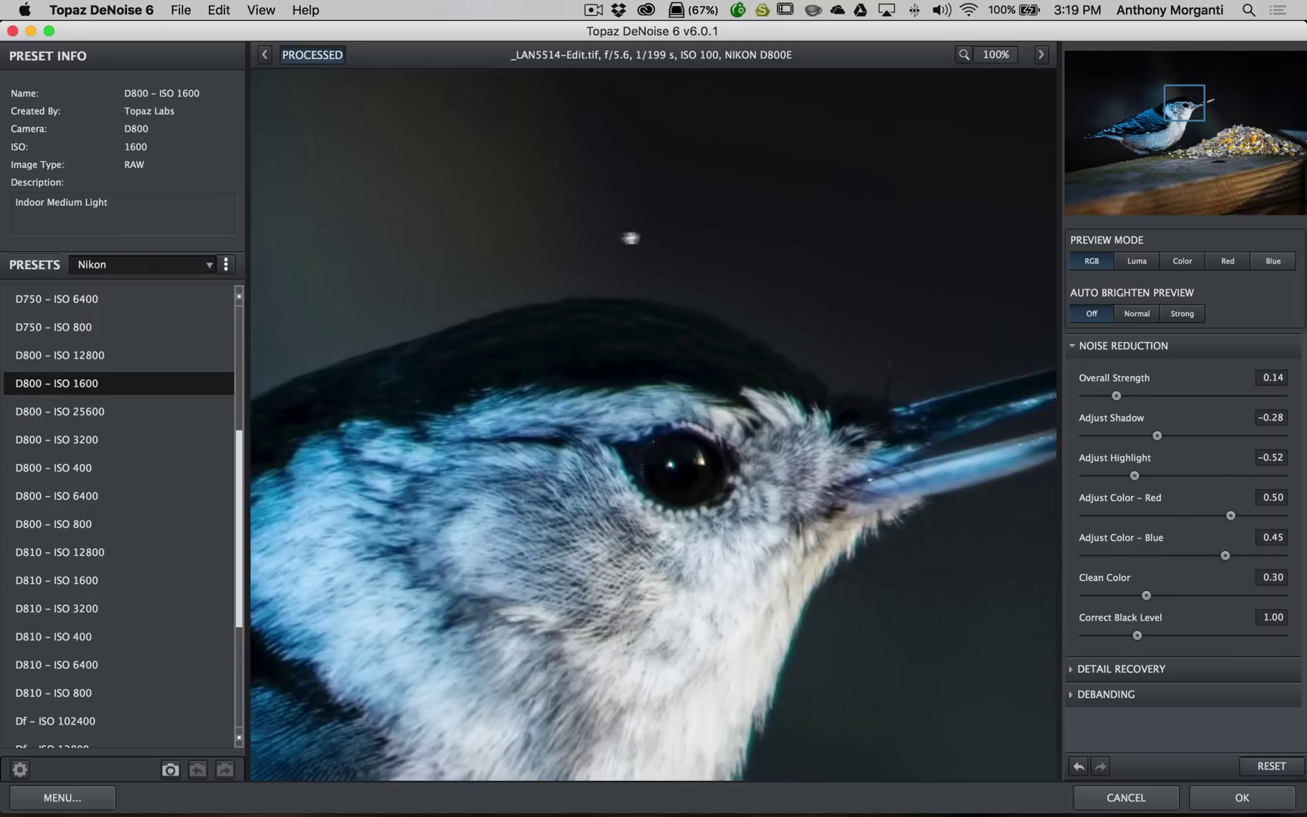
{"action": "left_click", "coordinate": [315, 61]}
{"action": "left_click", "coordinate": [314, 59]}
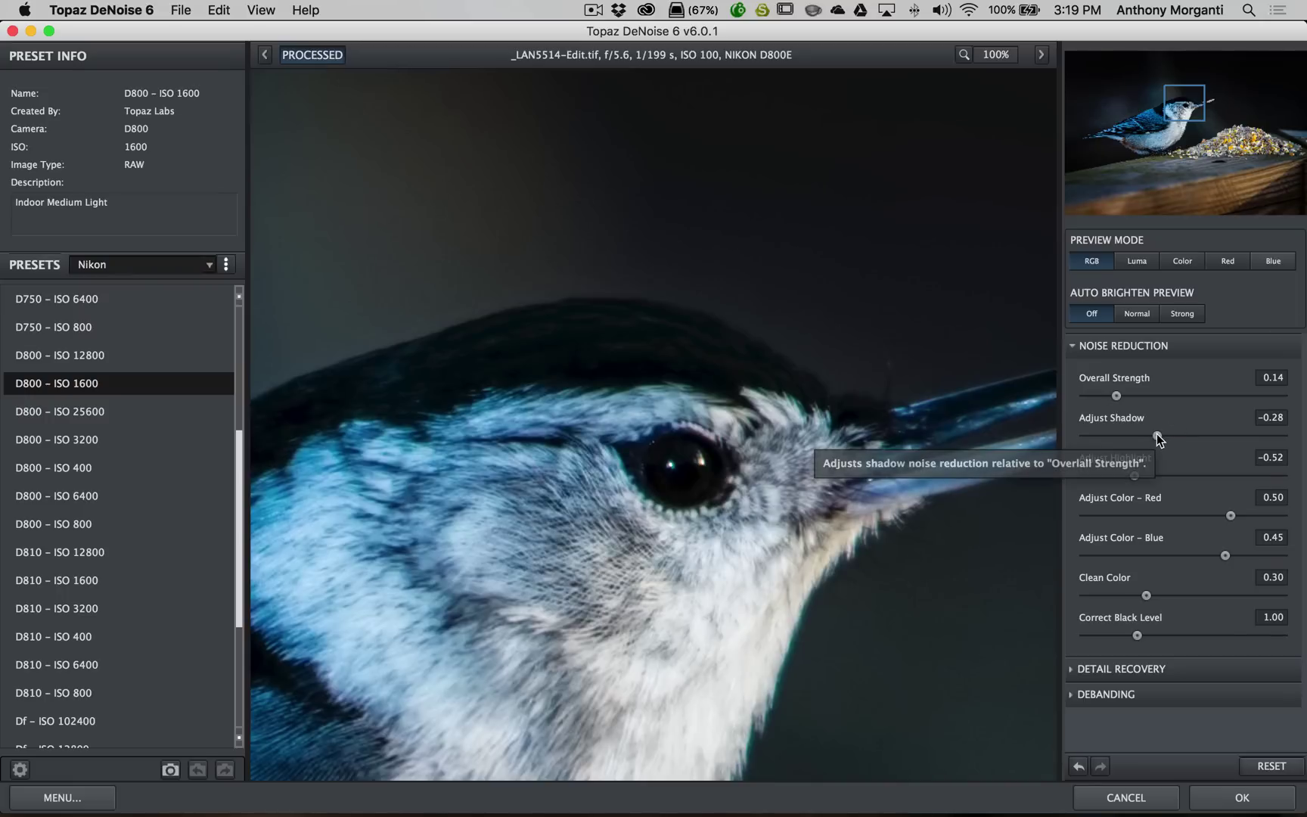
Set Adjust Shadow to -0.22 and Adjust Color – Red to 0.48.
{"action": "left_click_drag", "start_coordinate": [1158, 436], "coordinate": [1149, 436]}
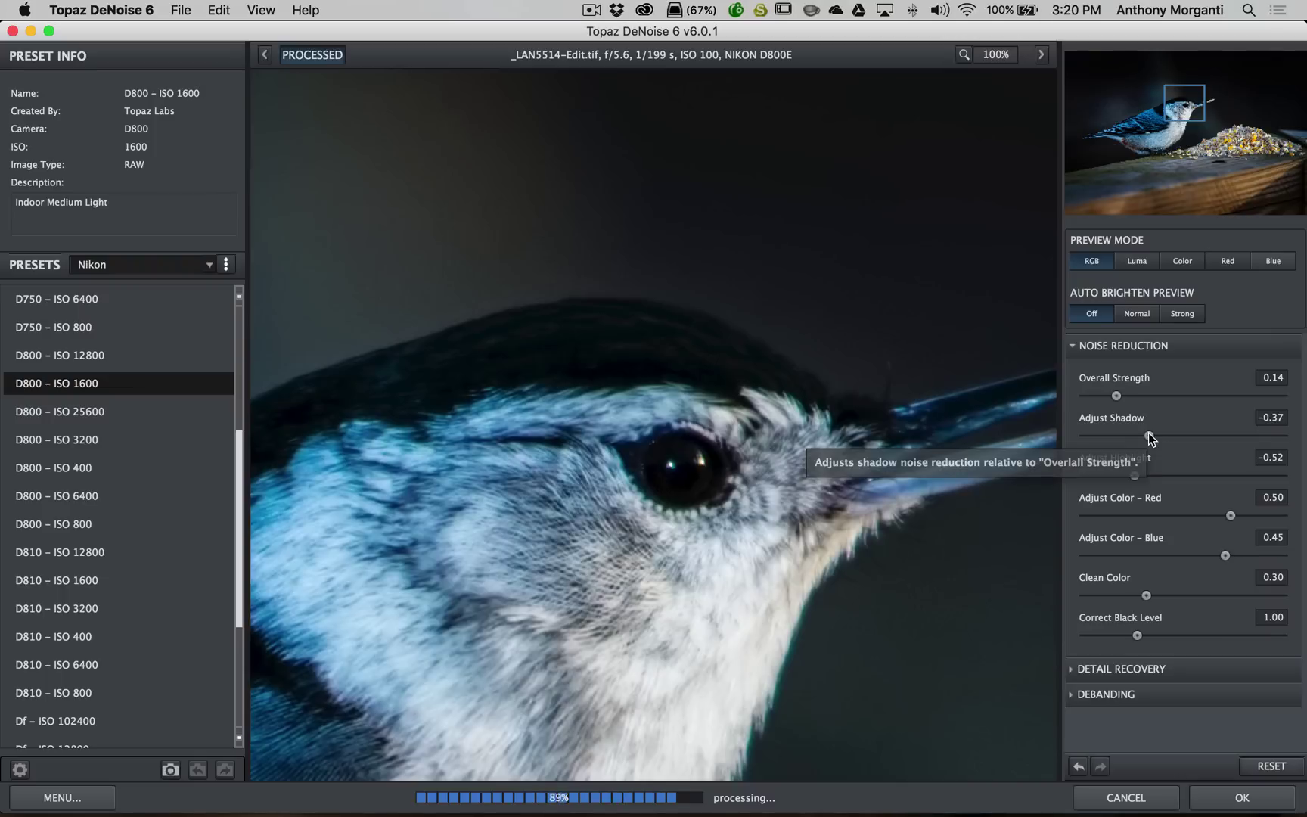
{"action": "left_click_drag", "start_coordinate": [1148, 436], "coordinate": [1158, 434]}
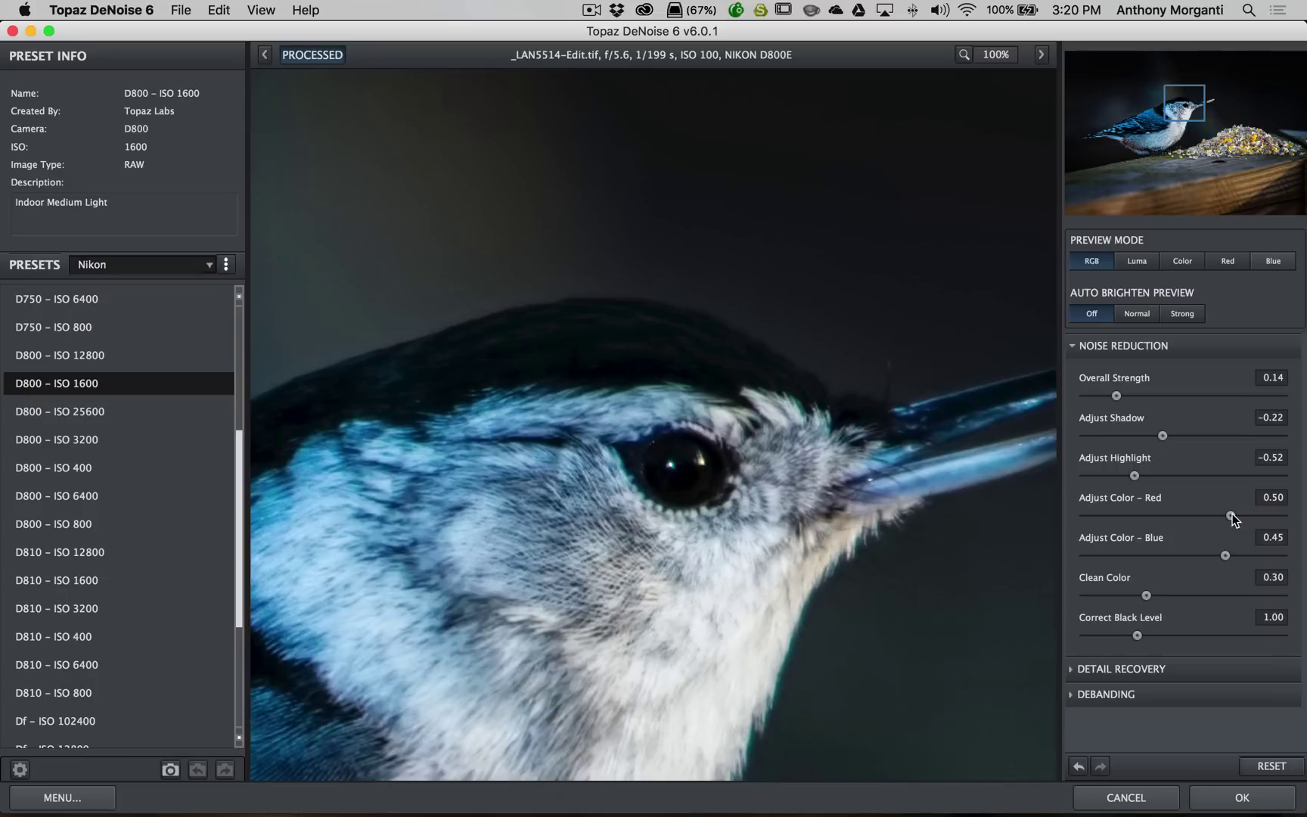
{"action": "left_click_drag", "start_coordinate": [1231, 516], "coordinate": [1130, 517]}
{"action": "left_click", "coordinate": [1226, 515]}
Try Clean Color at 0.13, 0.36 and 0.62, and set it to 0.43.
{"action": "left_click_drag", "start_coordinate": [1148, 597], "coordinate": [1238, 598]}
{"action": "left_click", "coordinate": [1113, 595]}
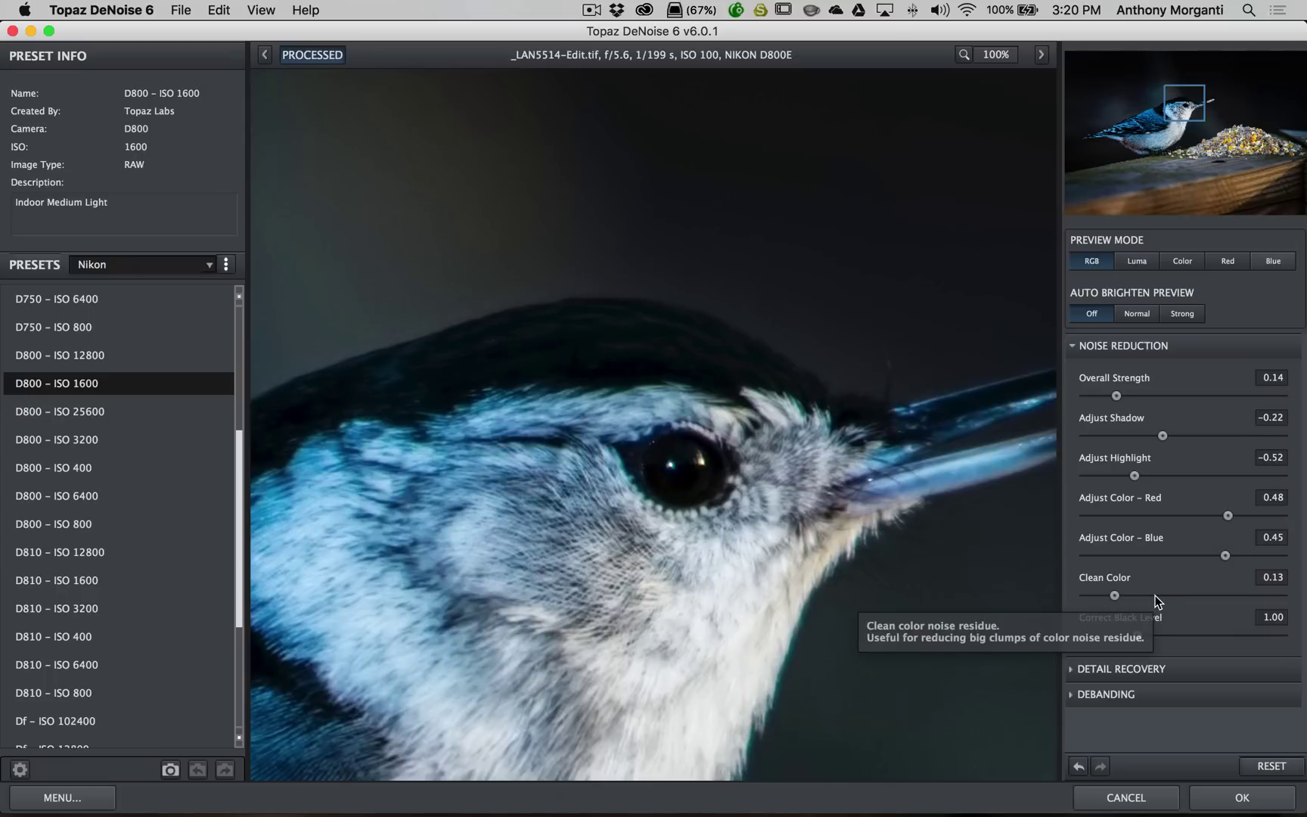
{"action": "left_click", "coordinate": [1155, 595]}
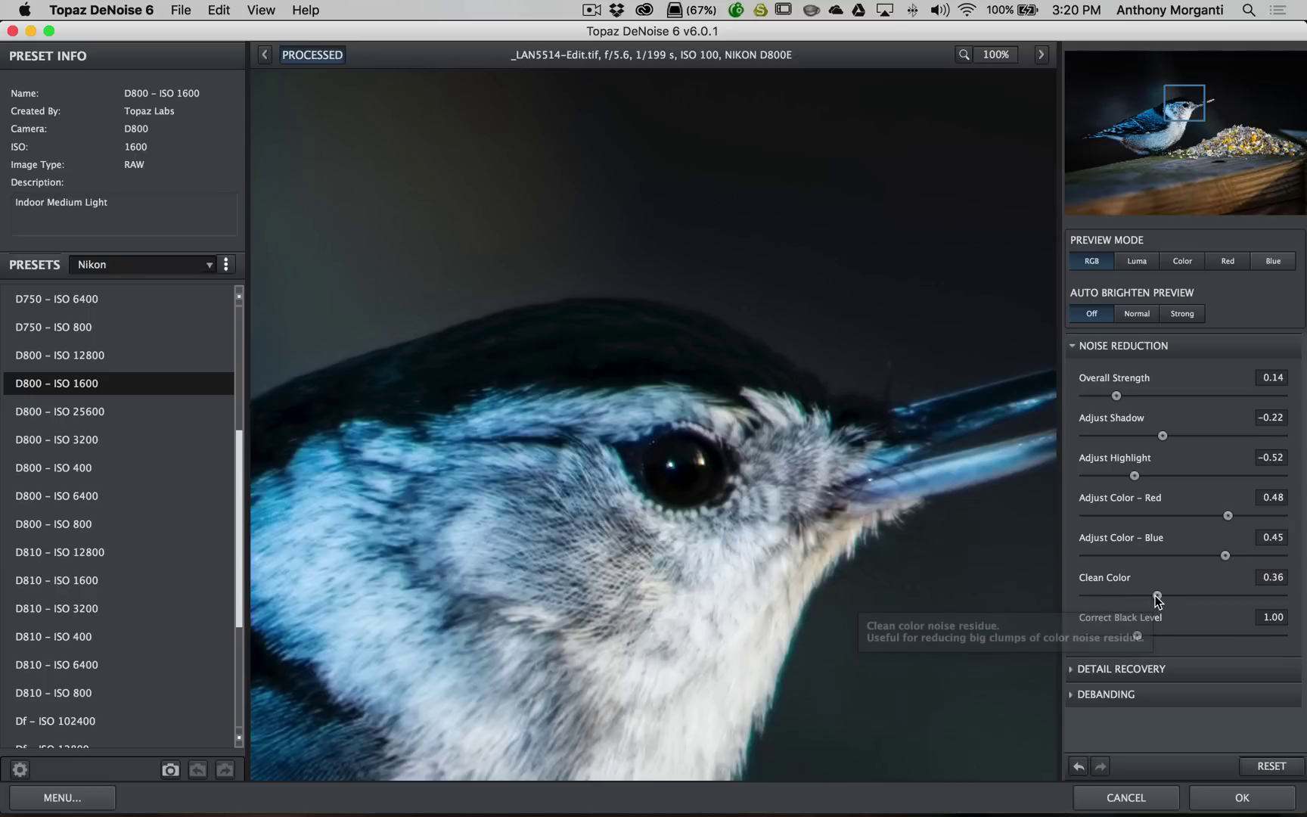
{"action": "left_click", "coordinate": [1205, 596]}
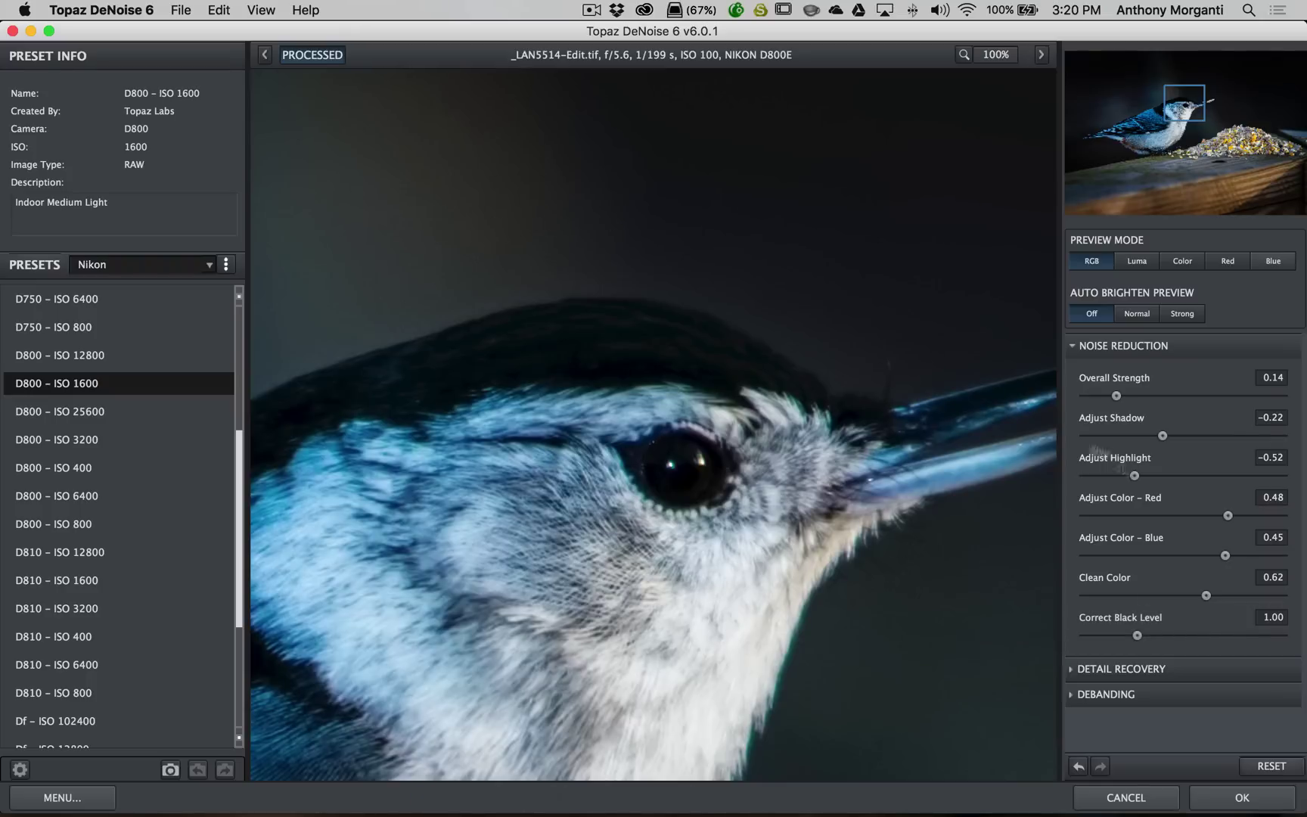
{"action": "left_click", "coordinate": [1171, 595]}
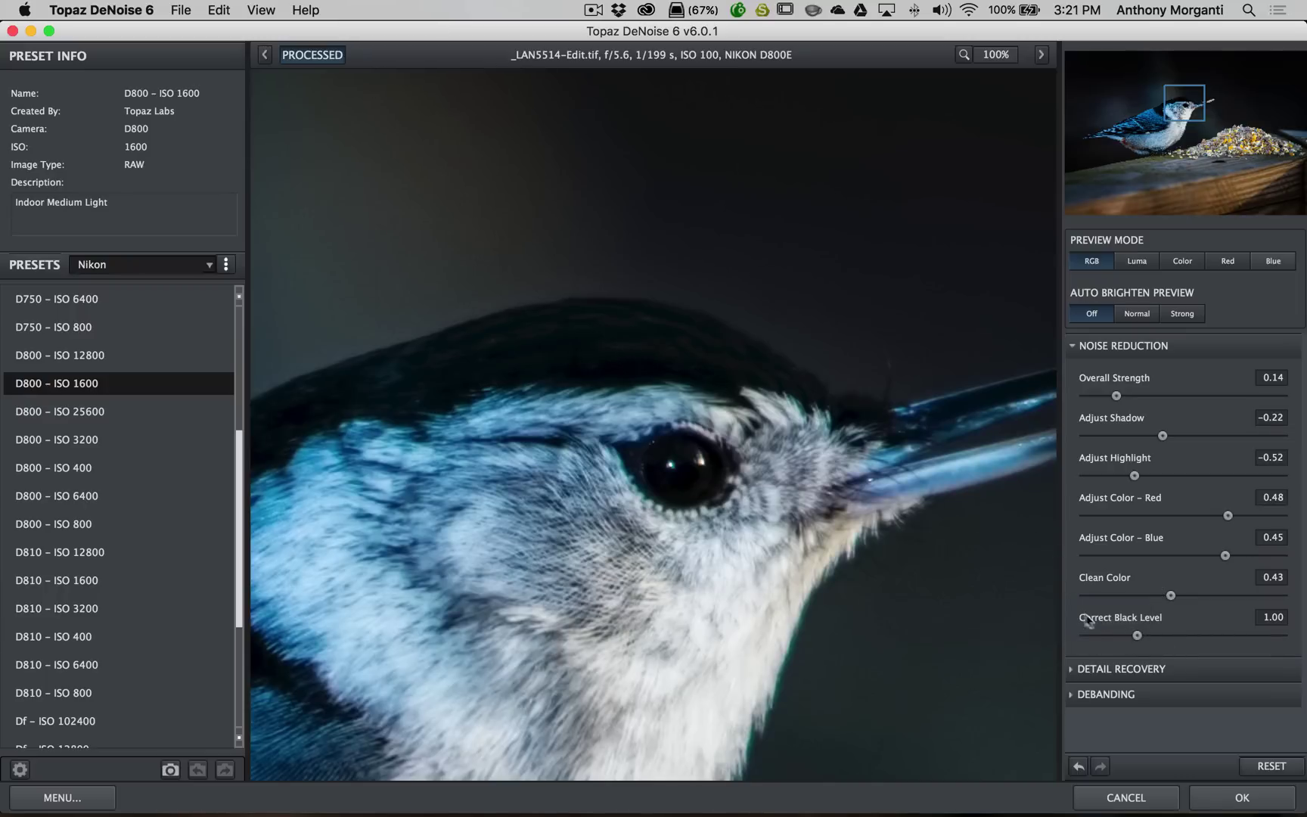
Try Correct Black Level at 2.54 and 2.06, lower it further, and check the background behind the bird's head.
{"action": "left_click_drag", "start_coordinate": [1138, 637], "coordinate": [1207, 638]}
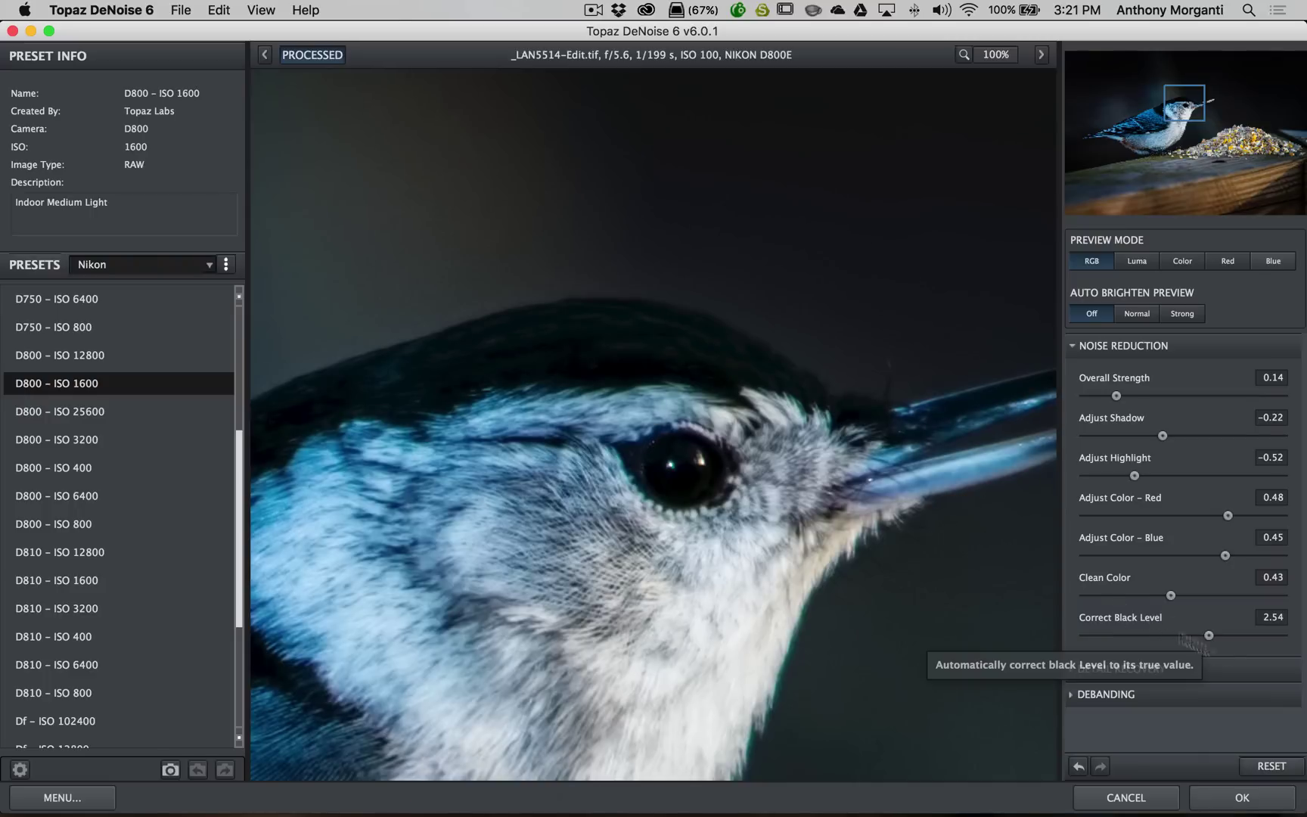
{"action": "left_click_drag", "start_coordinate": [1207, 636], "coordinate": [1184, 635]}
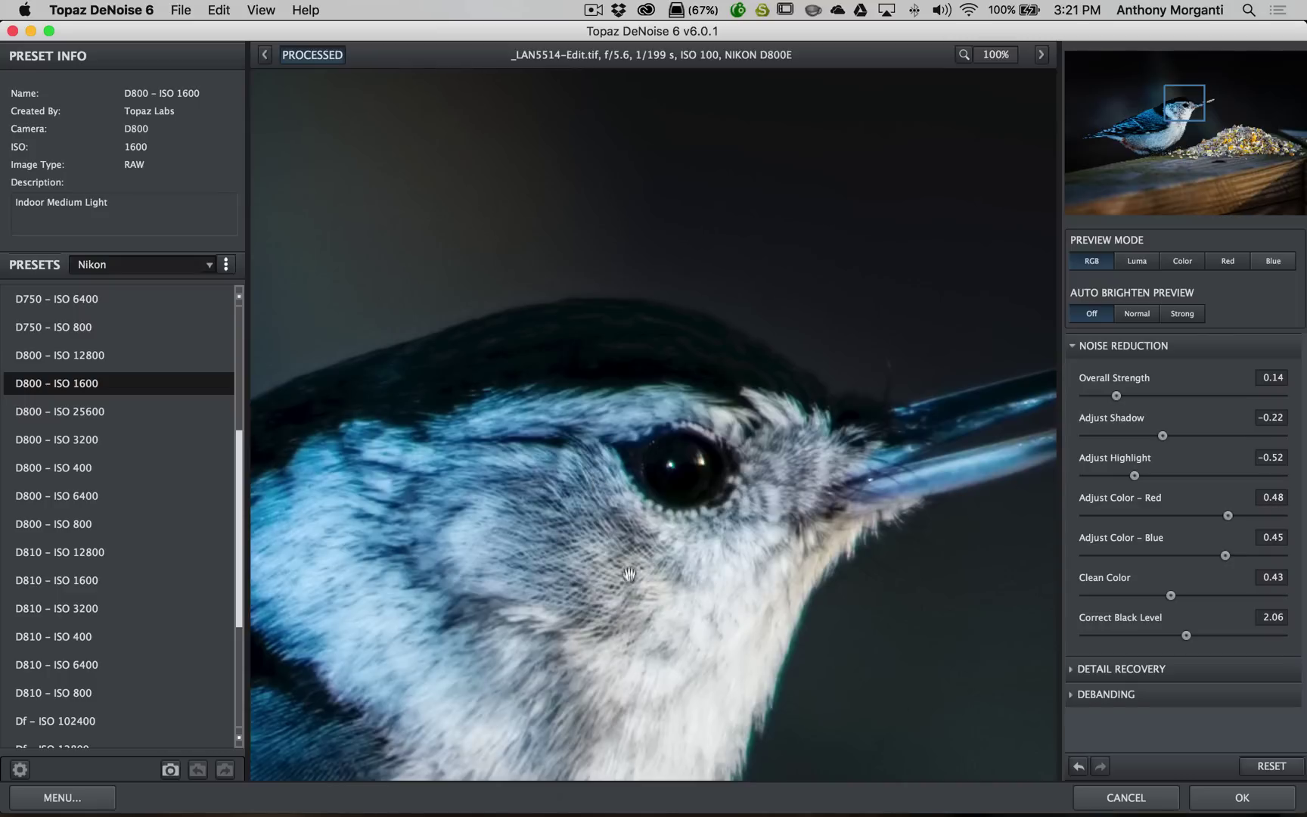
{"action": "left_click", "coordinate": [1163, 635]}
{"action": "left_click", "coordinate": [361, 289]}
{"action": "left_click", "coordinate": [376, 280]}
{"action": "left_click", "coordinate": [374, 280]}
Switch from the Noise Reduction to the Detail Recovery settings, try Recover Detail at 0.90, and set it to 0.44 with Reduce Blur at 0.57.
{"action": "left_click", "coordinate": [1074, 344]}
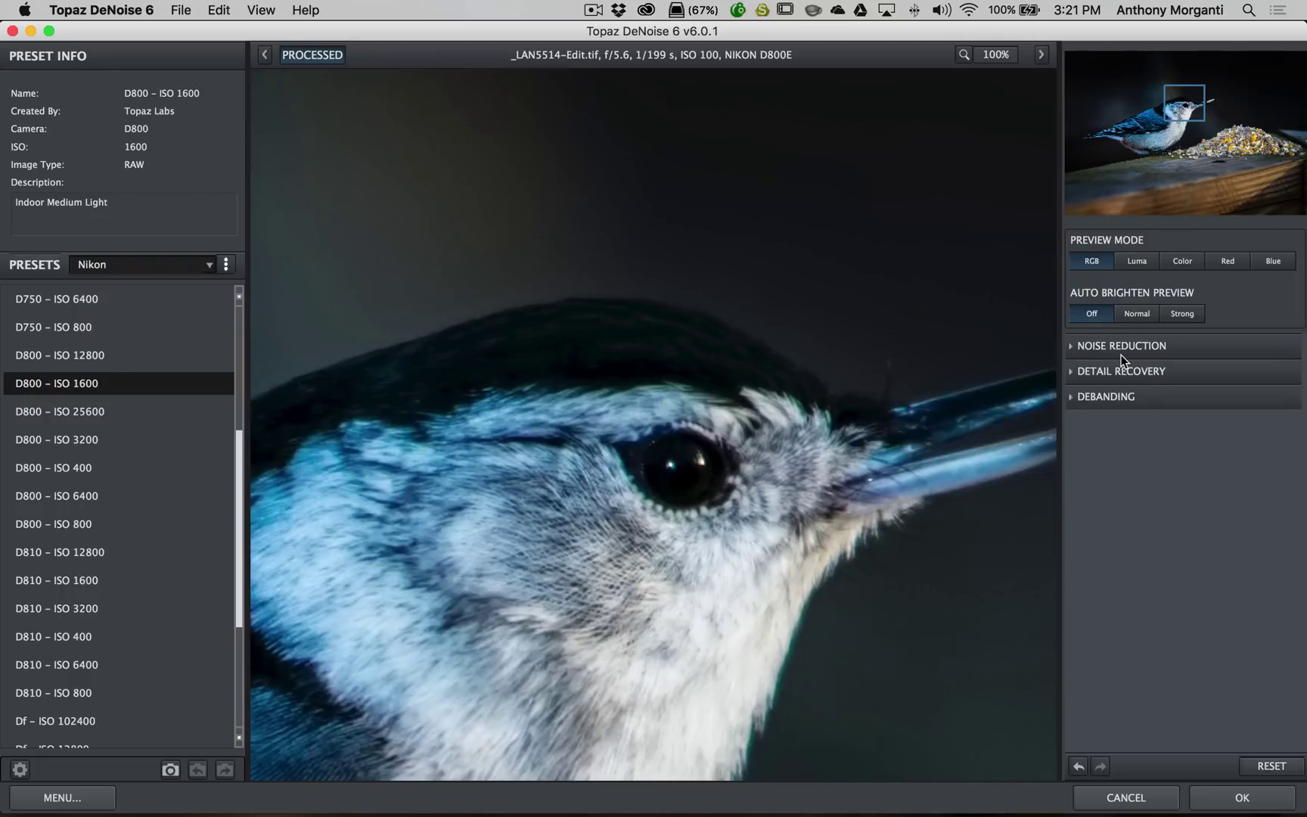
{"action": "left_click", "coordinate": [1082, 372]}
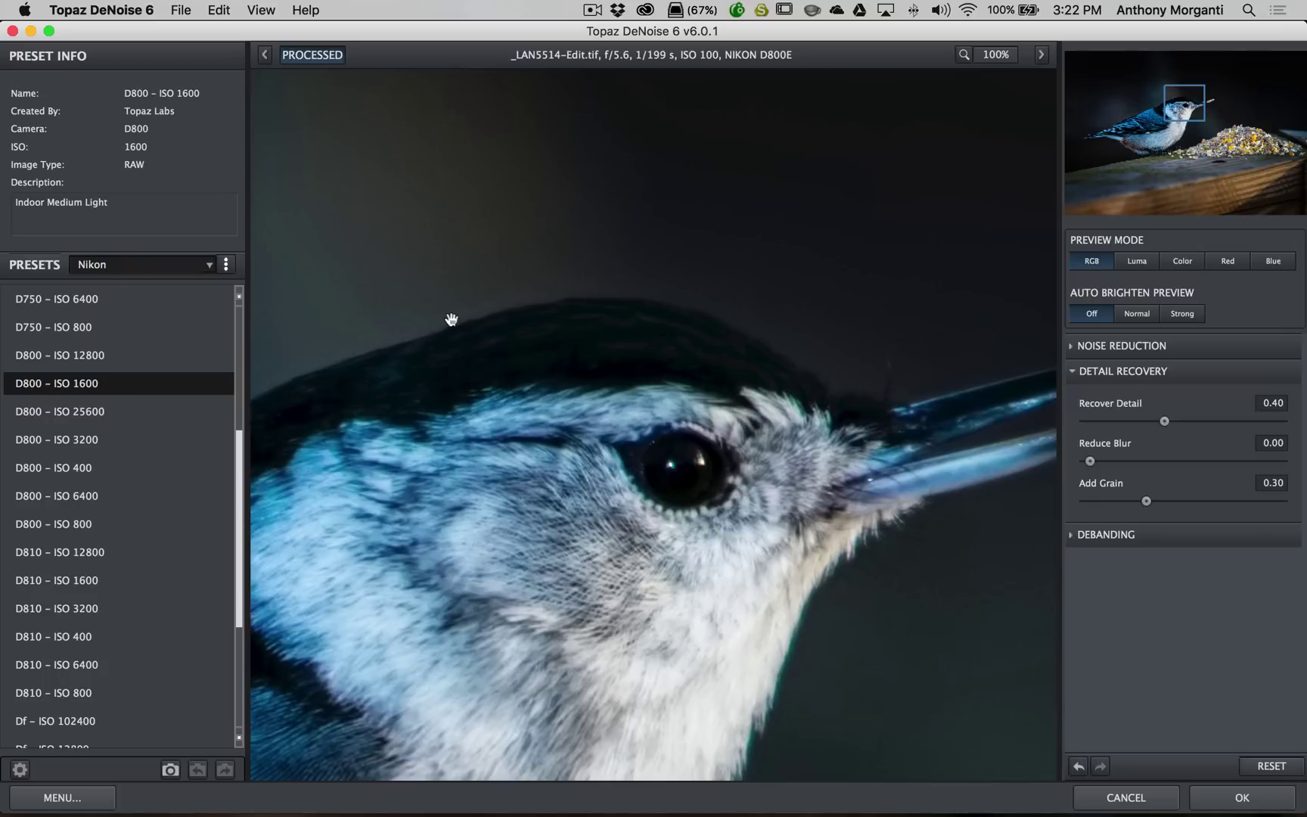
{"action": "left_click_drag", "start_coordinate": [1166, 421], "coordinate": [1257, 421]}
{"action": "left_click_drag", "start_coordinate": [1089, 461], "coordinate": [1195, 461]}
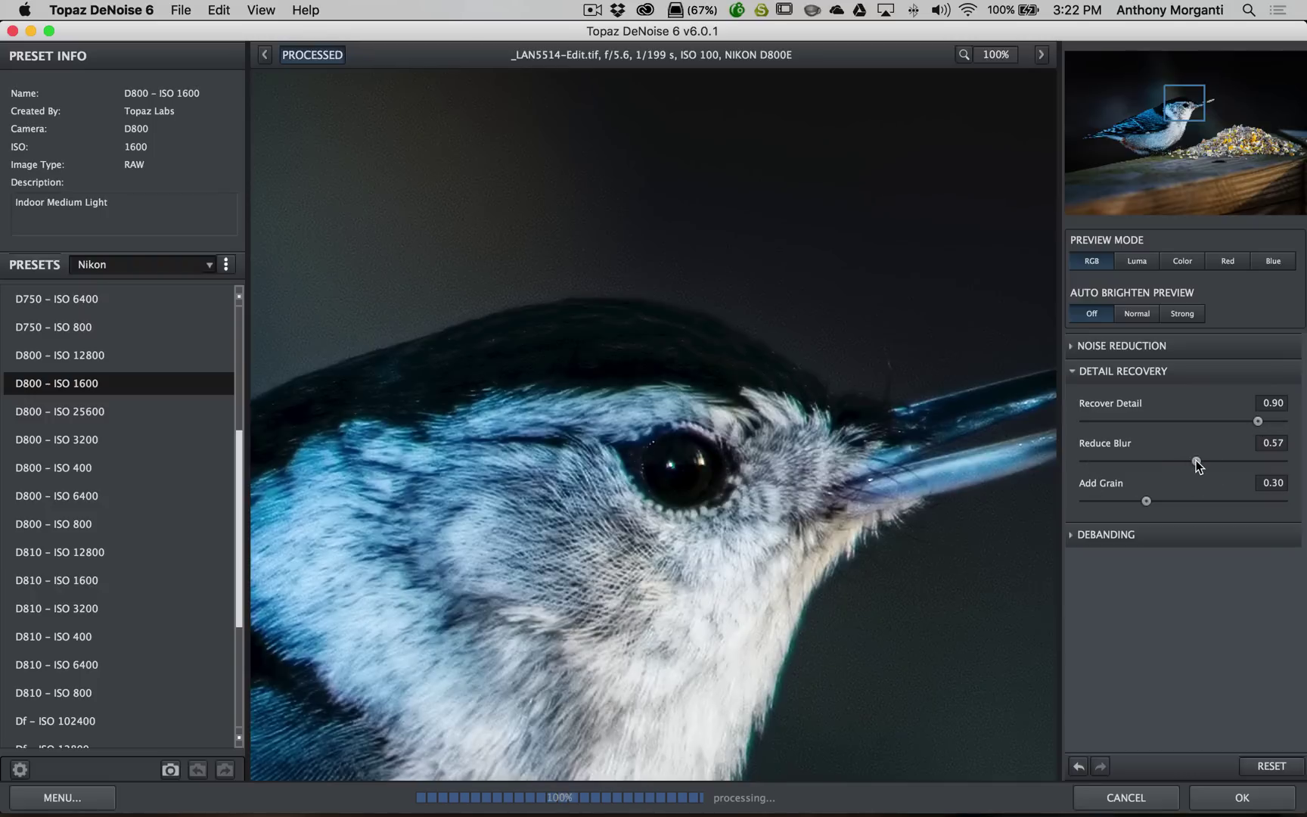
{"action": "left_click_drag", "start_coordinate": [1260, 422], "coordinate": [1172, 422]}
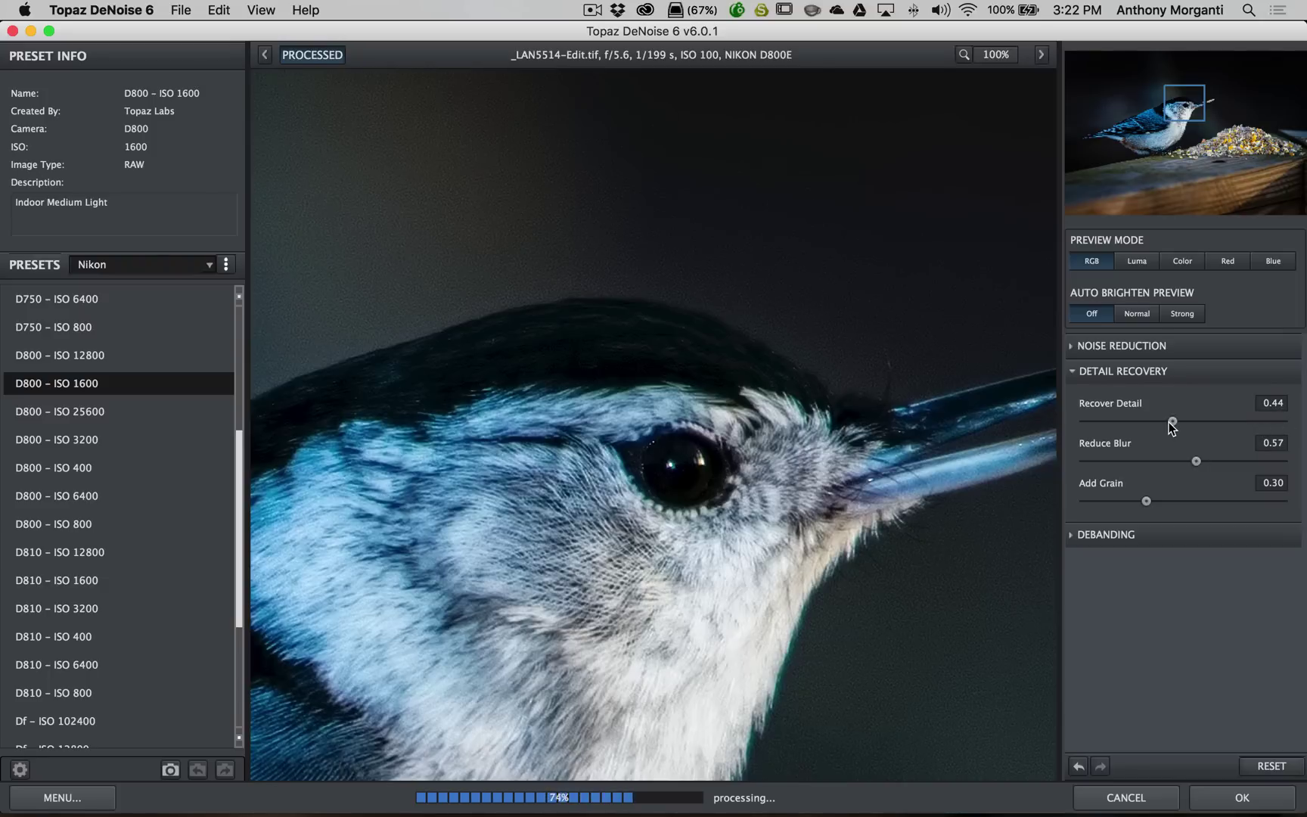
Inspect the bird's head at 200% zoom while lowering Recover Detail to 0.21 and Reduce Blur to 0.22.
{"action": "left_click", "coordinate": [1003, 56]}
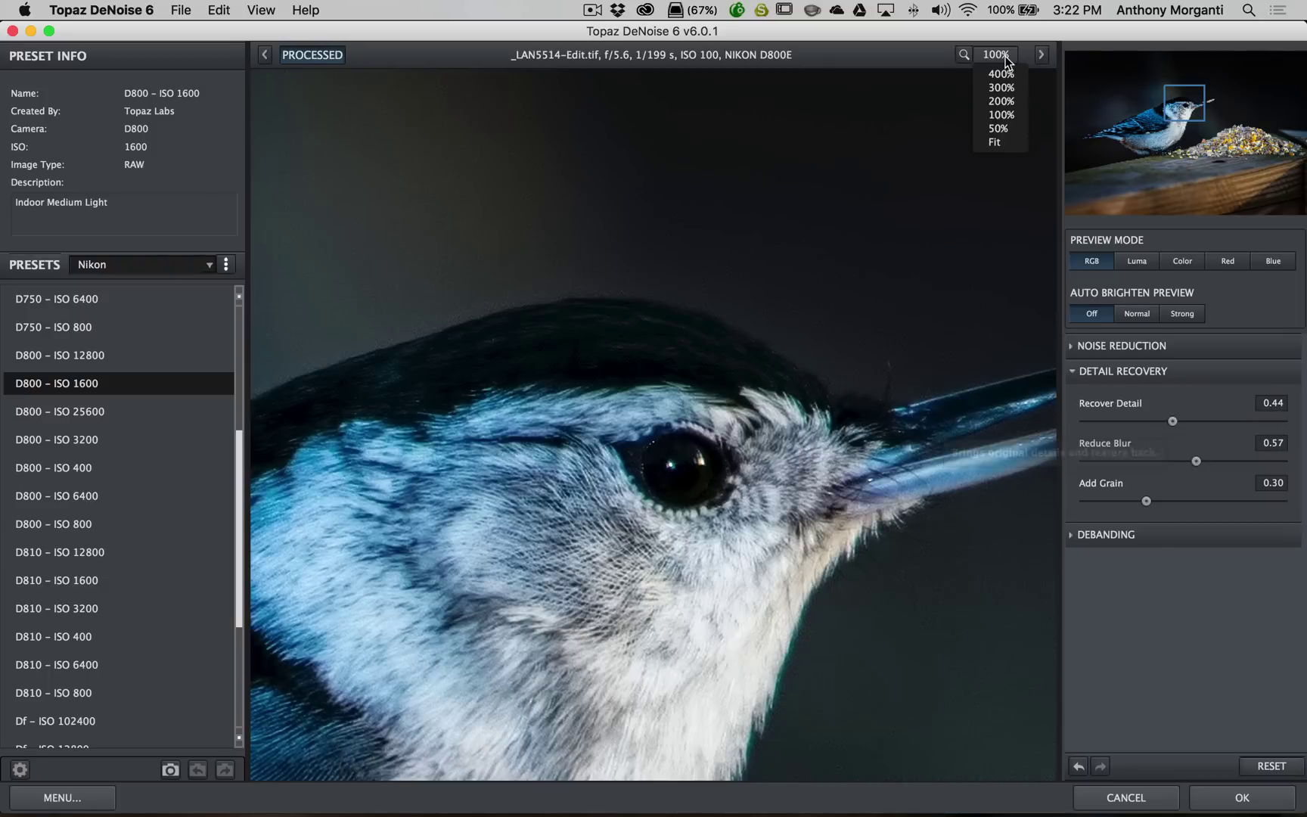
{"action": "left_click", "coordinate": [1001, 101]}
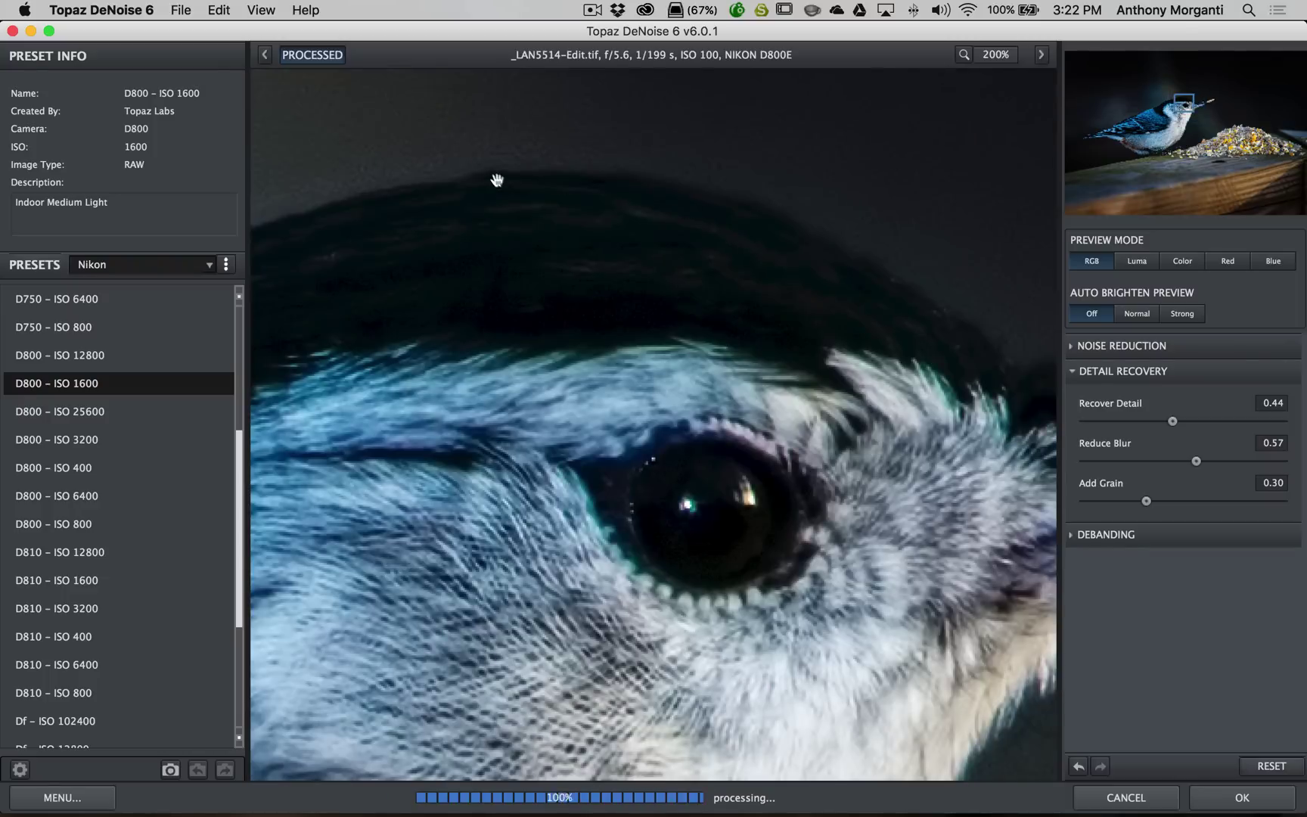
{"action": "left_click_drag", "start_coordinate": [495, 187], "coordinate": [537, 269]}
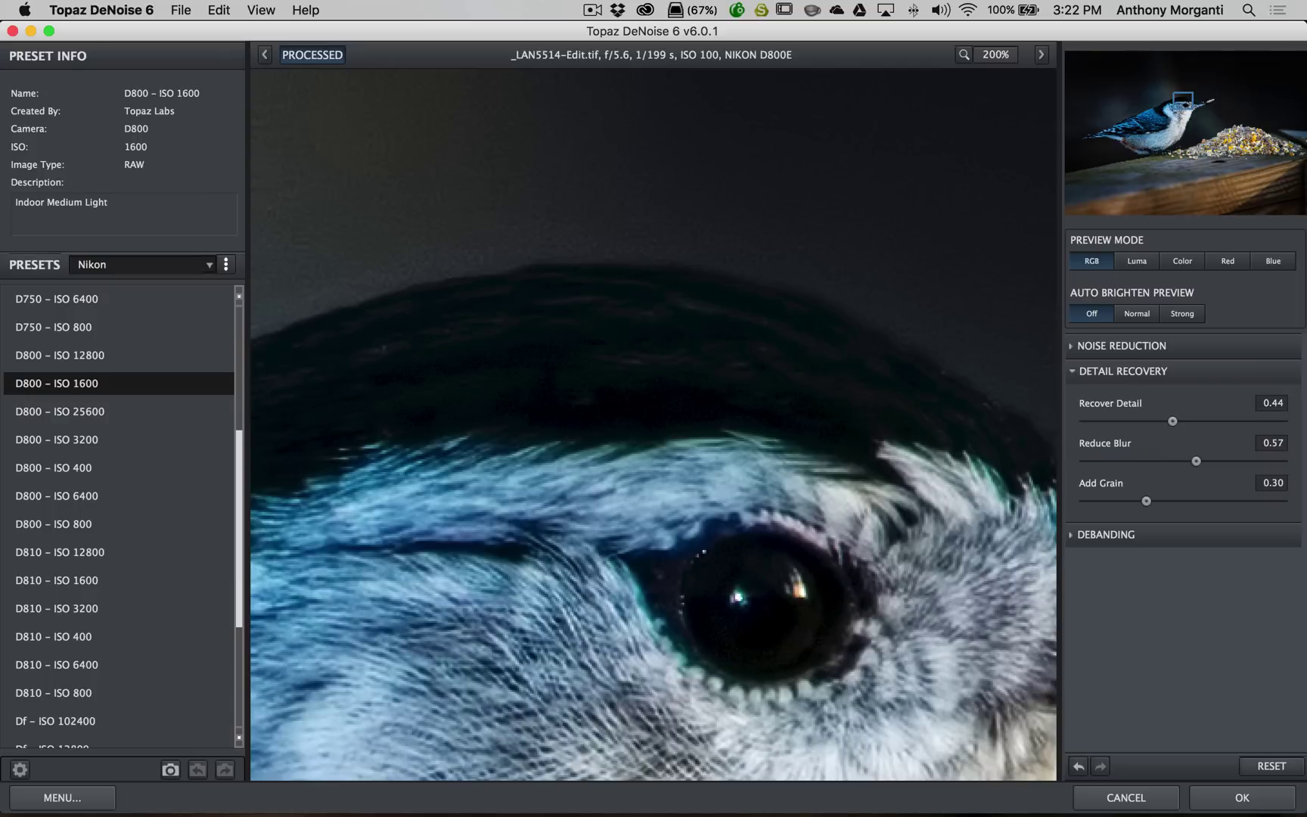
{"action": "left_click_drag", "start_coordinate": [1167, 419], "coordinate": [1119, 423]}
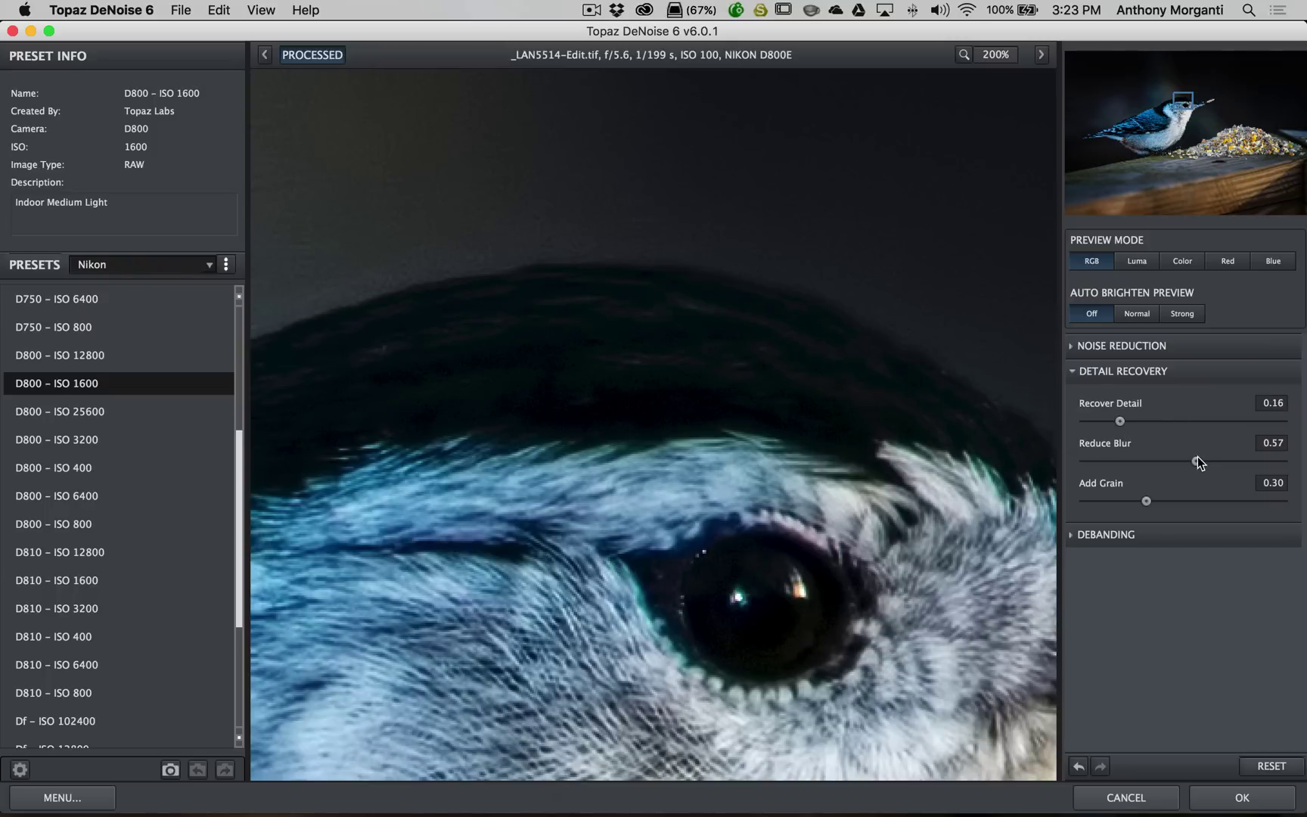
{"action": "left_click_drag", "start_coordinate": [1196, 459], "coordinate": [1143, 462]}
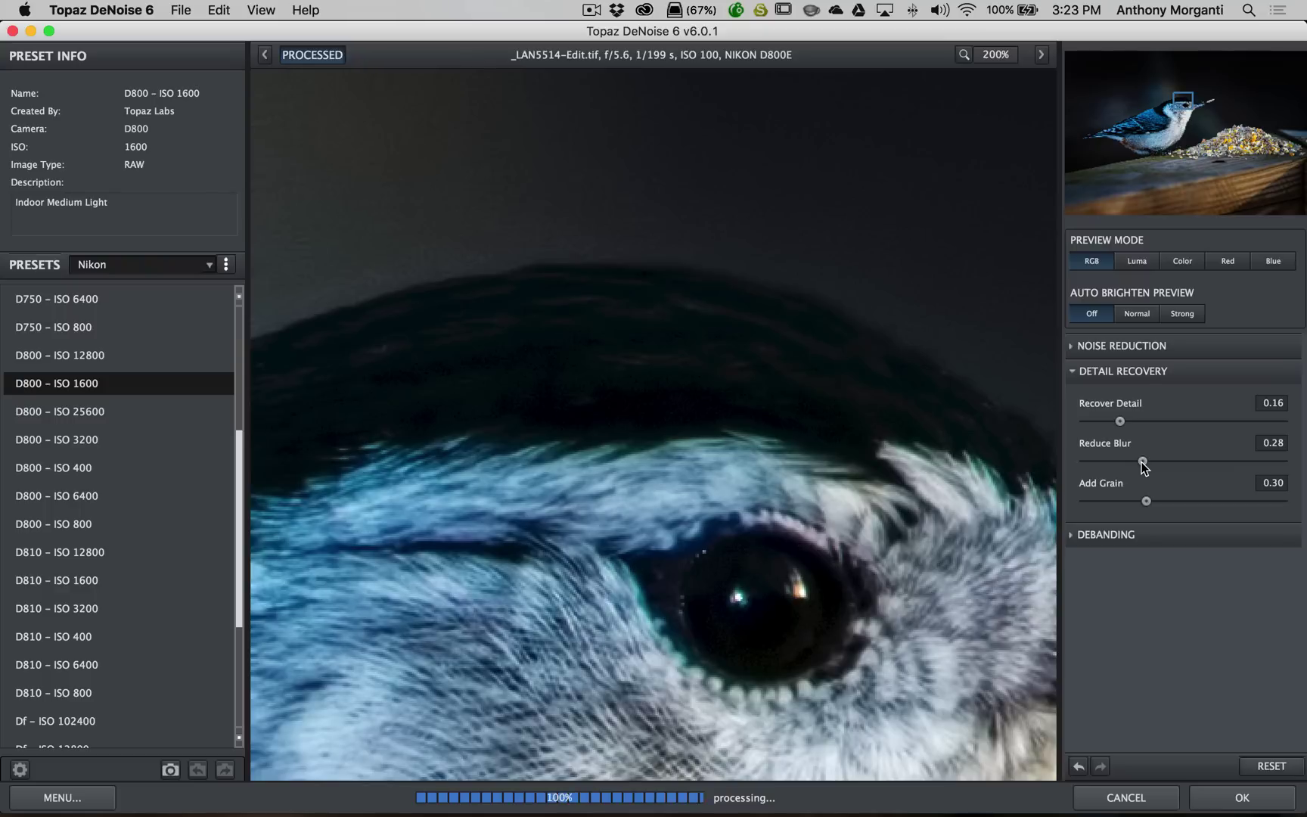
{"action": "left_click_drag", "start_coordinate": [1132, 461], "coordinate": [1107, 421]}
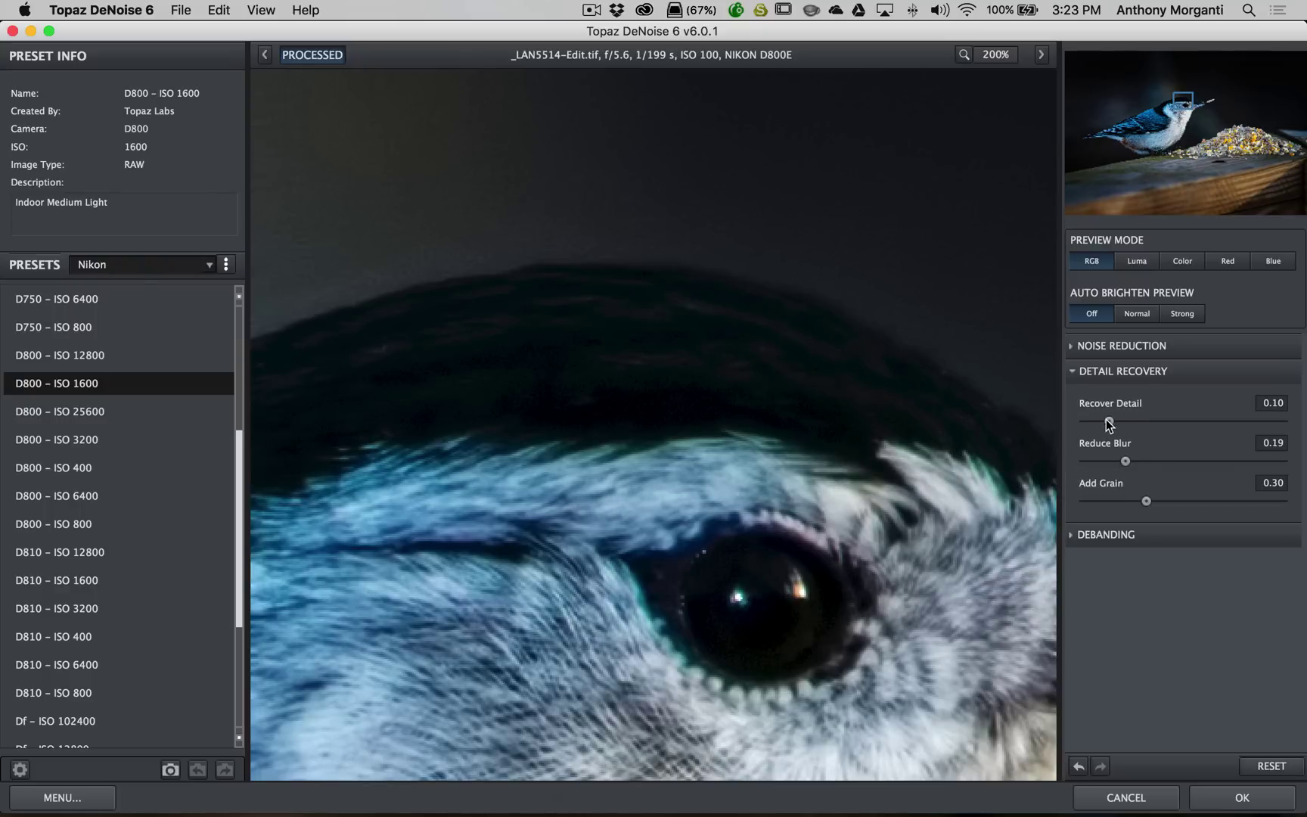
{"action": "mouse_move", "coordinate": [1102, 420]}
{"action": "left_mouse_down"}
{"action": "mouse_move", "coordinate": [1126, 420]}
{"action": "mouse_move", "coordinate": [1112, 424]}
{"action": "left_mouse_up"}
{"action": "left_click_drag", "start_coordinate": [1124, 421], "coordinate": [1130, 460]}
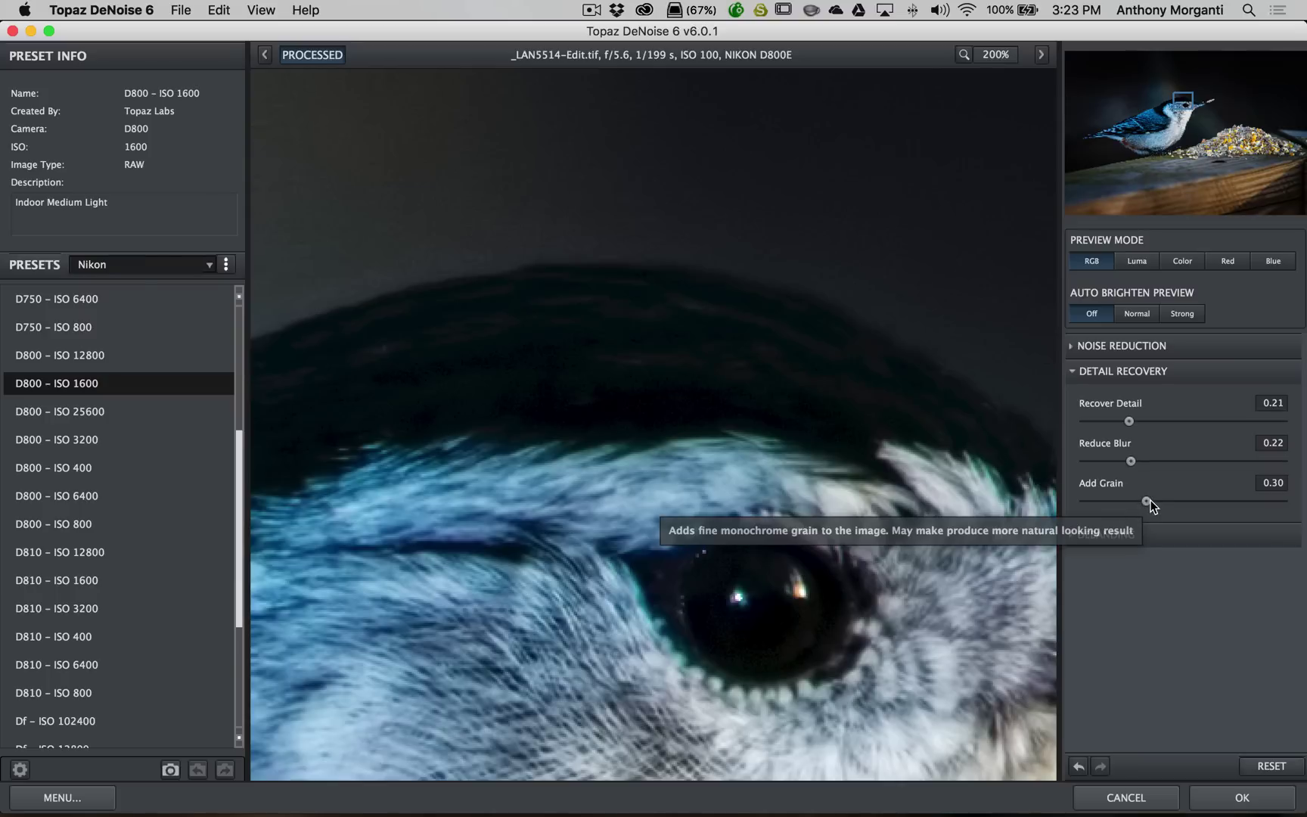
Remove the added grain by setting Add Grain to 0.00.
{"action": "left_click_drag", "start_coordinate": [1144, 501], "coordinate": [1006, 506]}
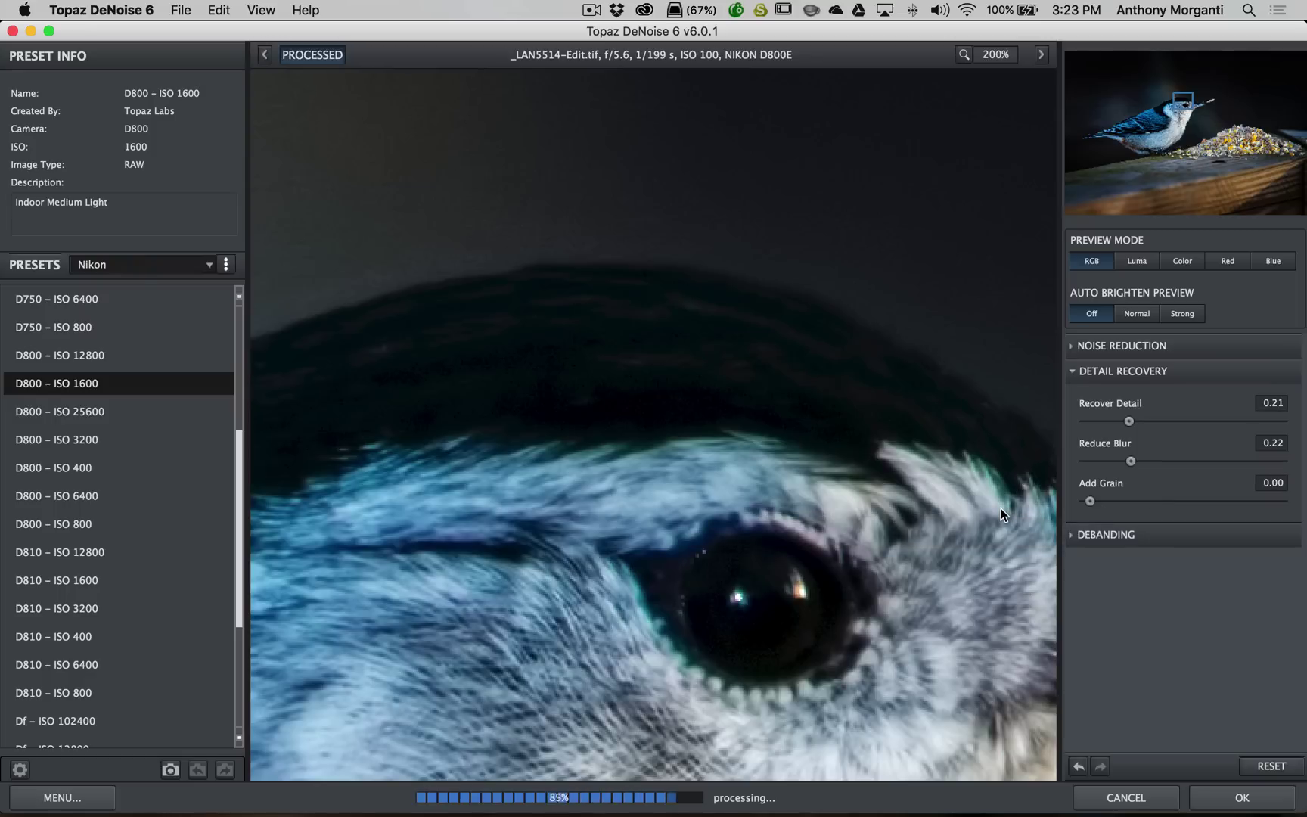
{"action": "left_click", "coordinate": [1076, 501]}
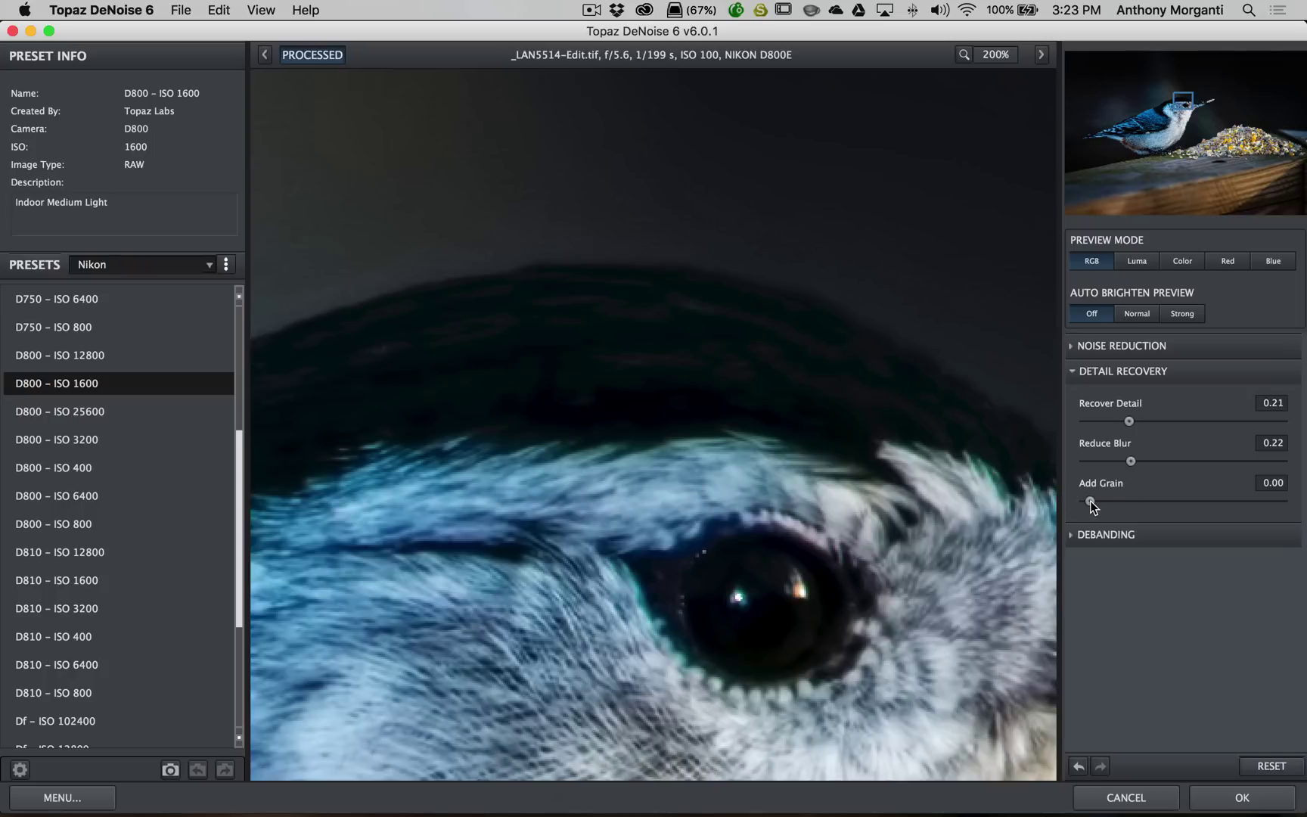
Collapse Detail Recovery, expand the Debanding settings, and display the original image for comparison.
{"action": "left_click", "coordinate": [1071, 371]}
{"action": "left_click", "coordinate": [1072, 399]}
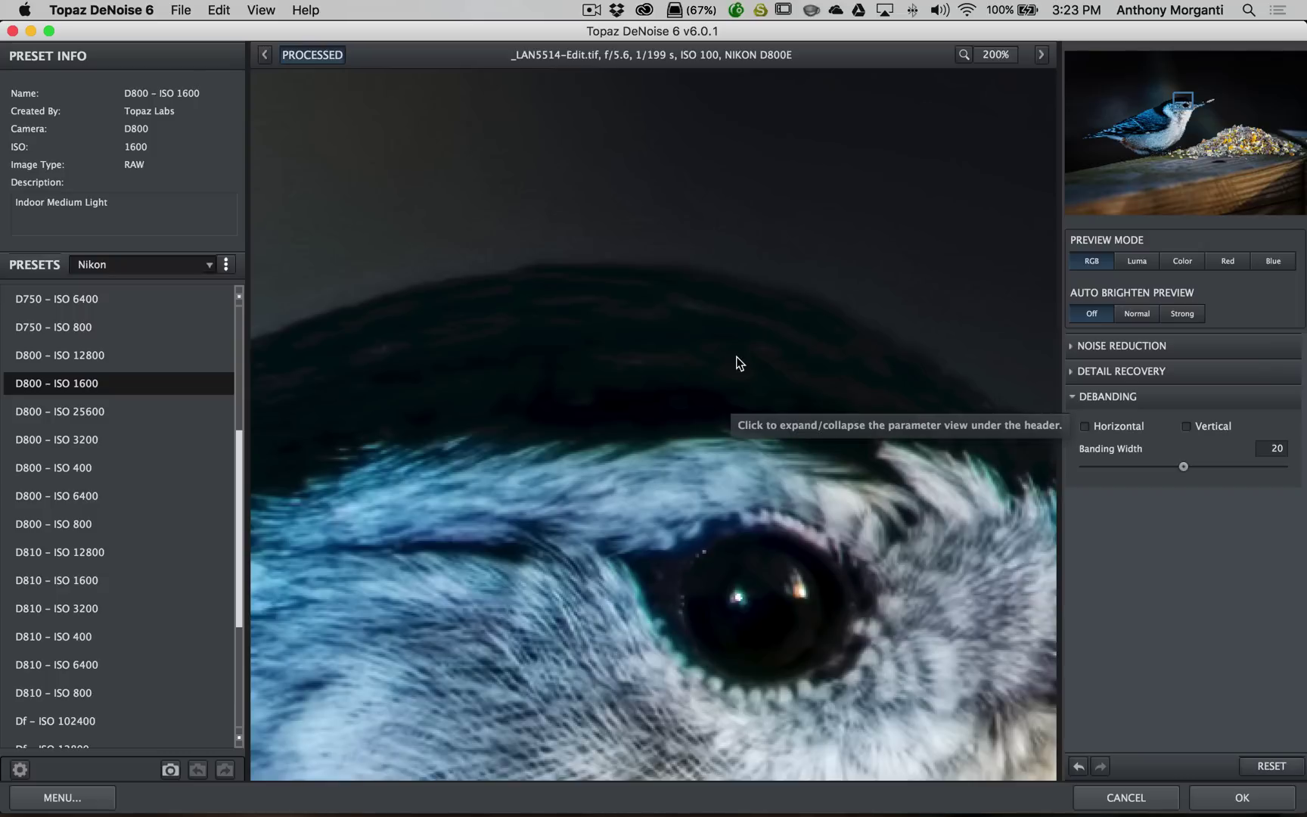
{"action": "left_click", "coordinate": [312, 55]}
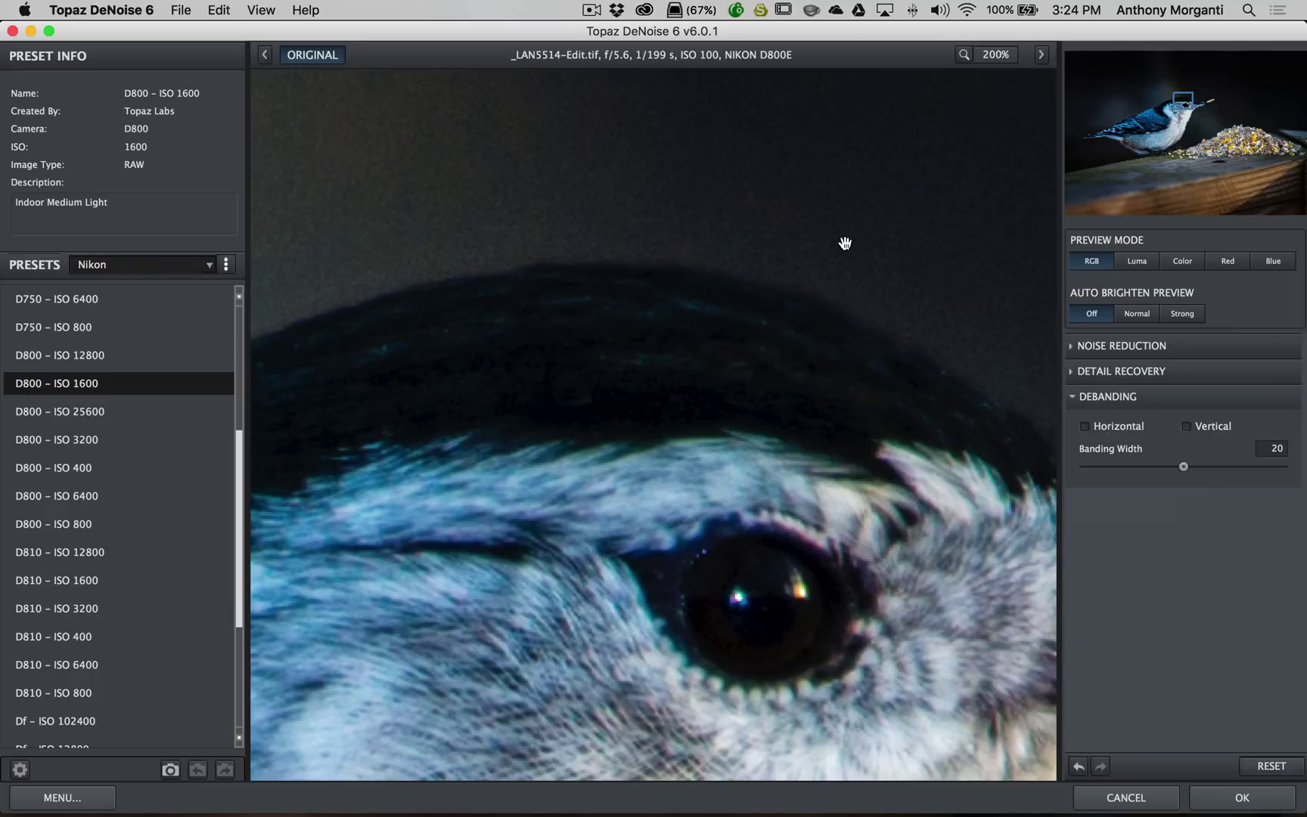
Restore the processed preview, collapse the Debanding settings, and apply the noise reduction to return to Lightroom.
{"action": "left_click", "coordinate": [312, 54]}
{"action": "left_click", "coordinate": [1073, 397]}
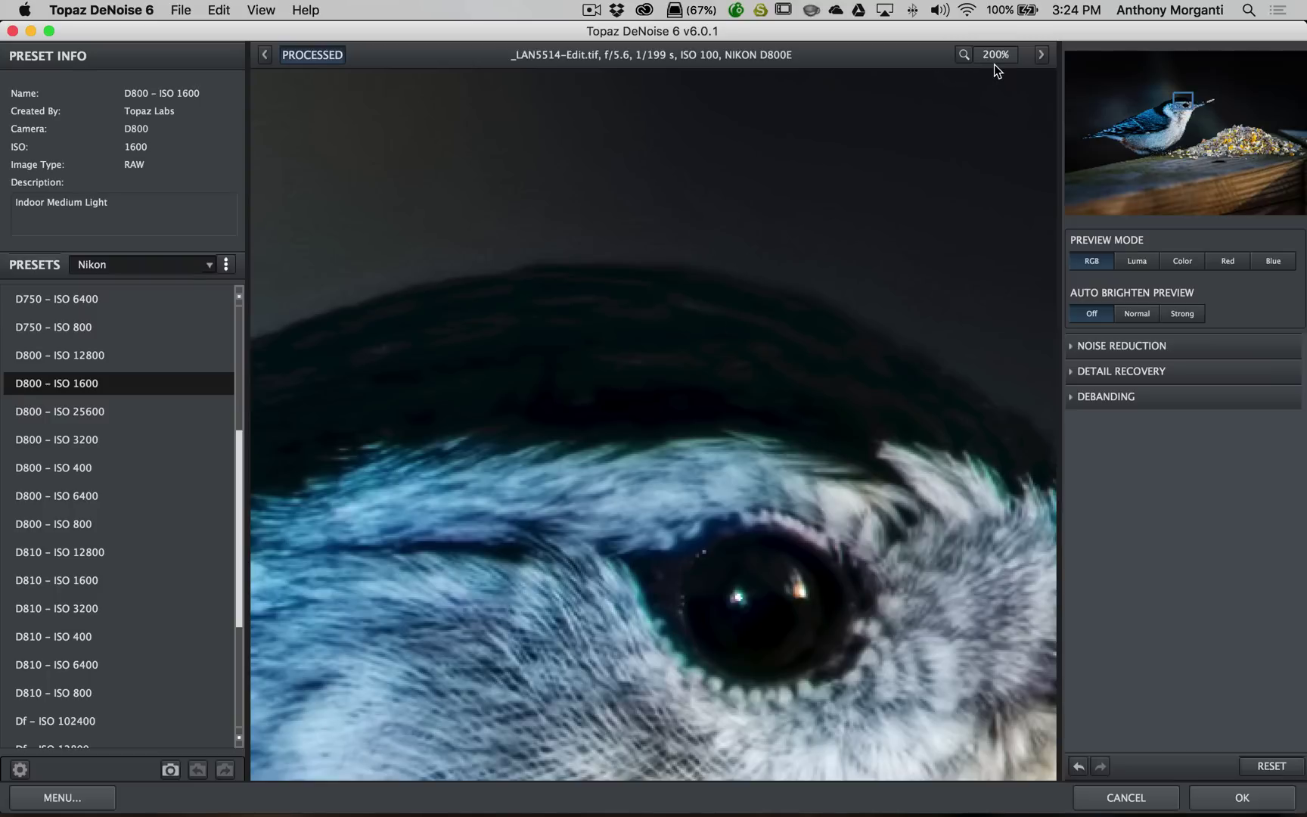
{"action": "left_click", "coordinate": [1244, 798]}
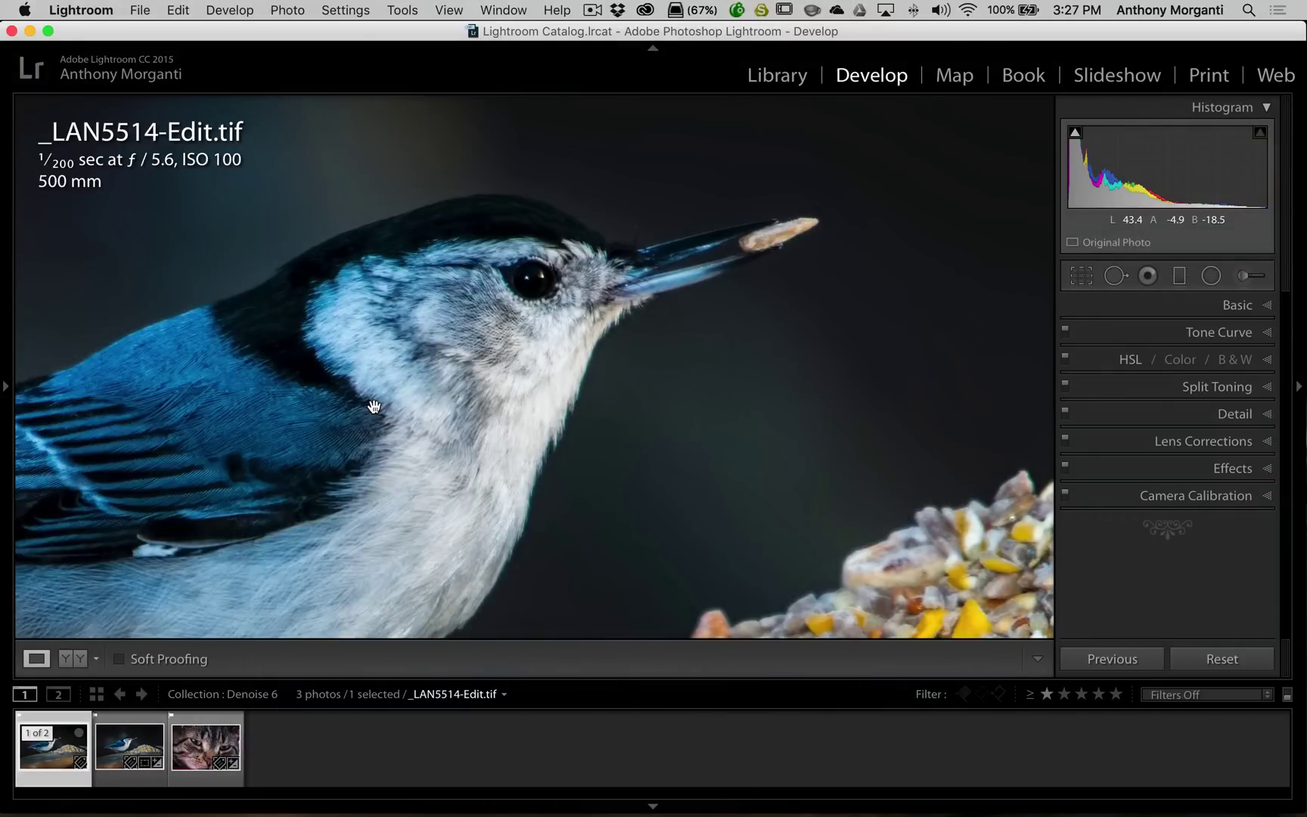
Compare the denoised _LAN5514-Edit.tif with the original _LAN5514.NEF, including a closer view of the bird's head and the dark background.
{"action": "left_click", "coordinate": [38, 733]}
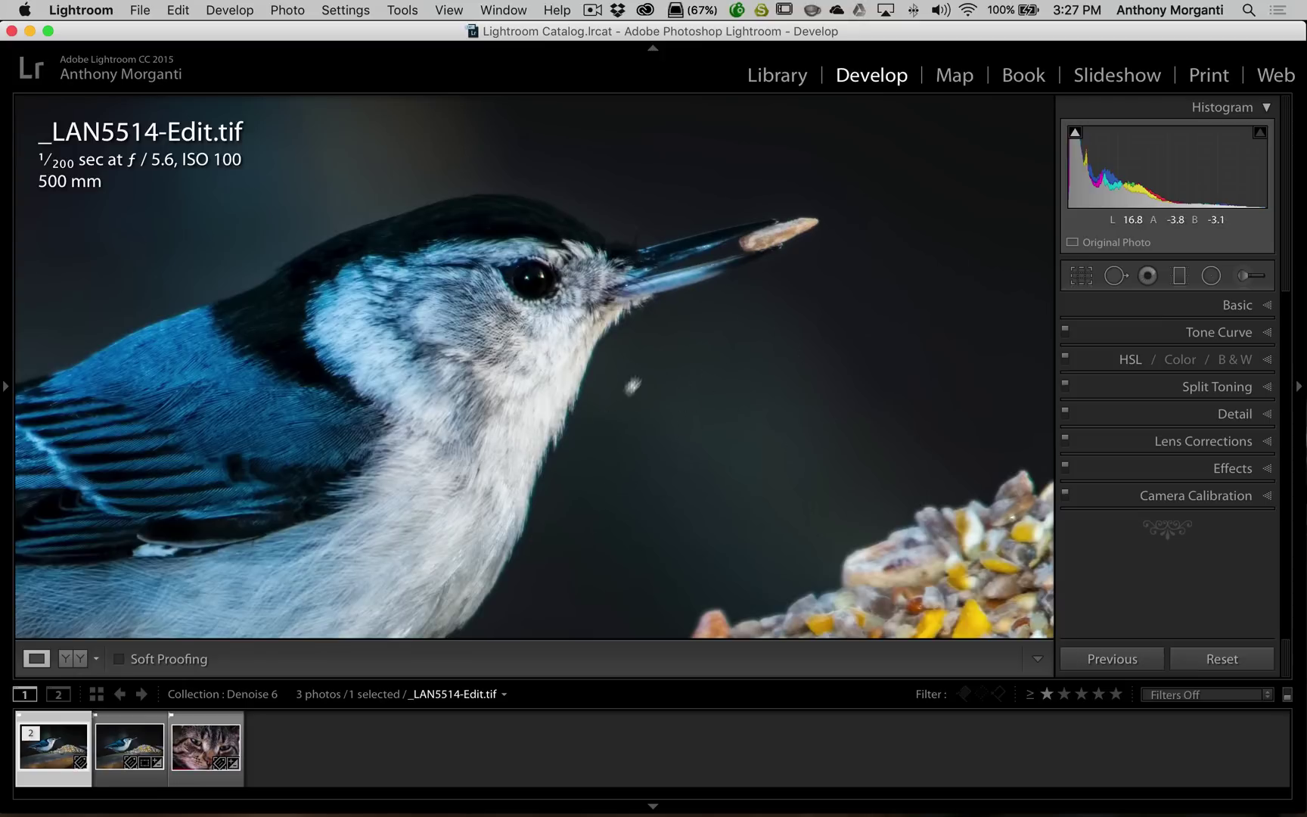
{"action": "left_click", "coordinate": [107, 753]}
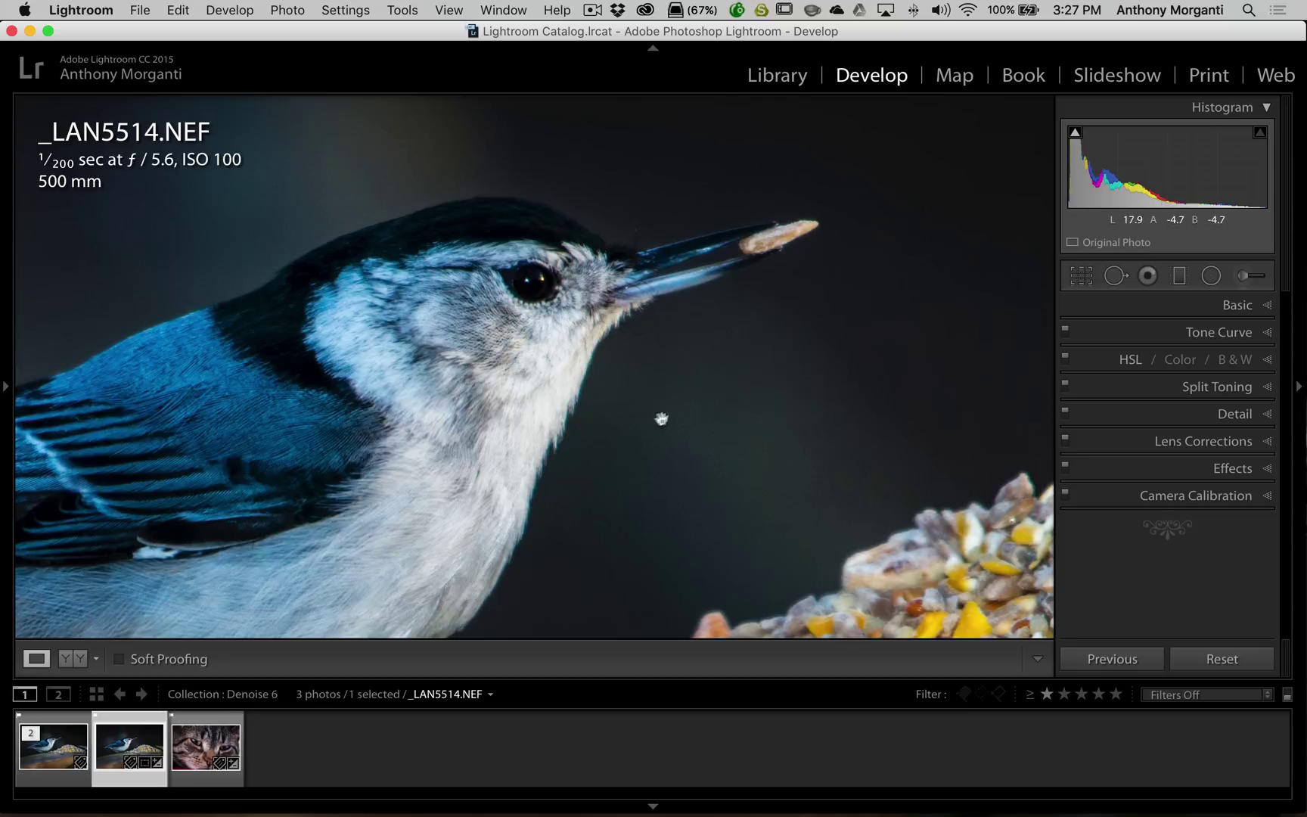
{"action": "left_click", "coordinate": [52, 760]}
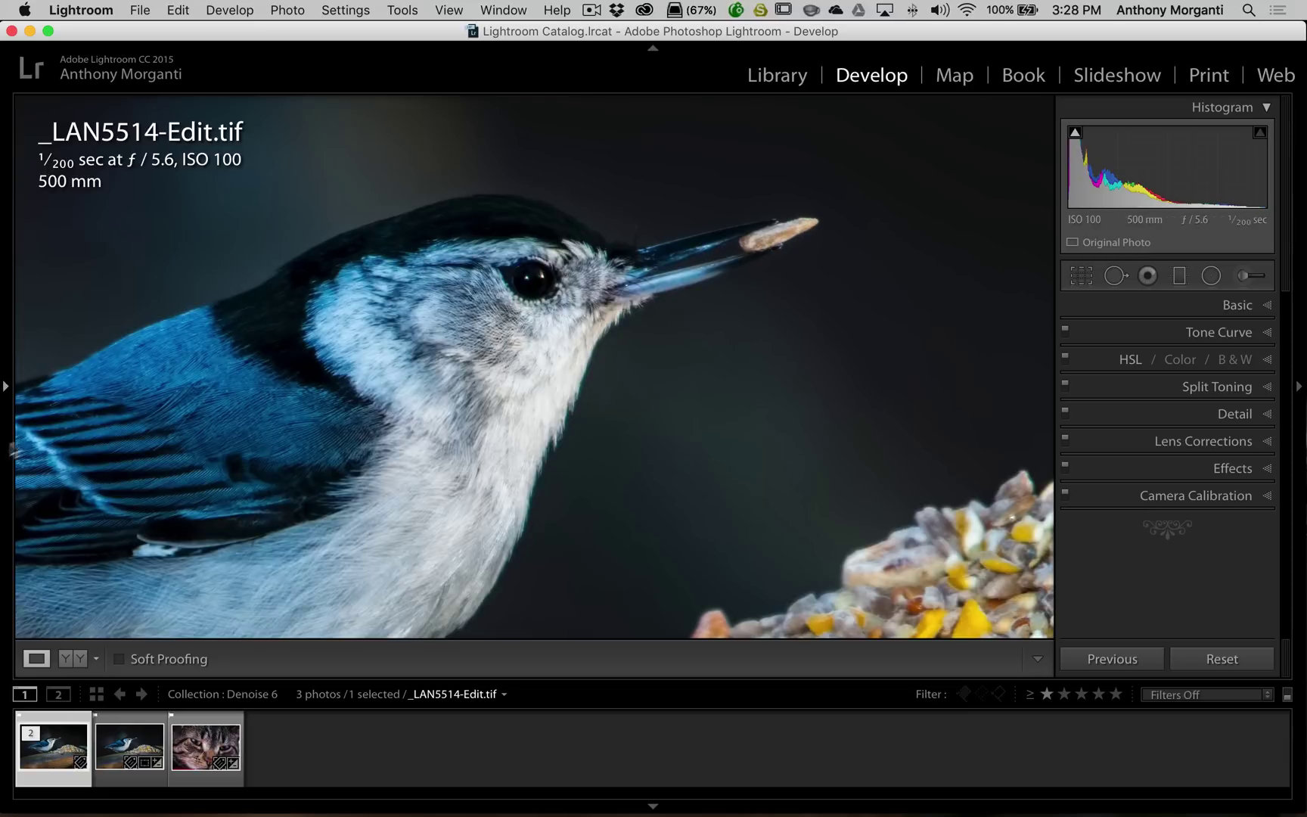
{"action": "key", "text": "z"}
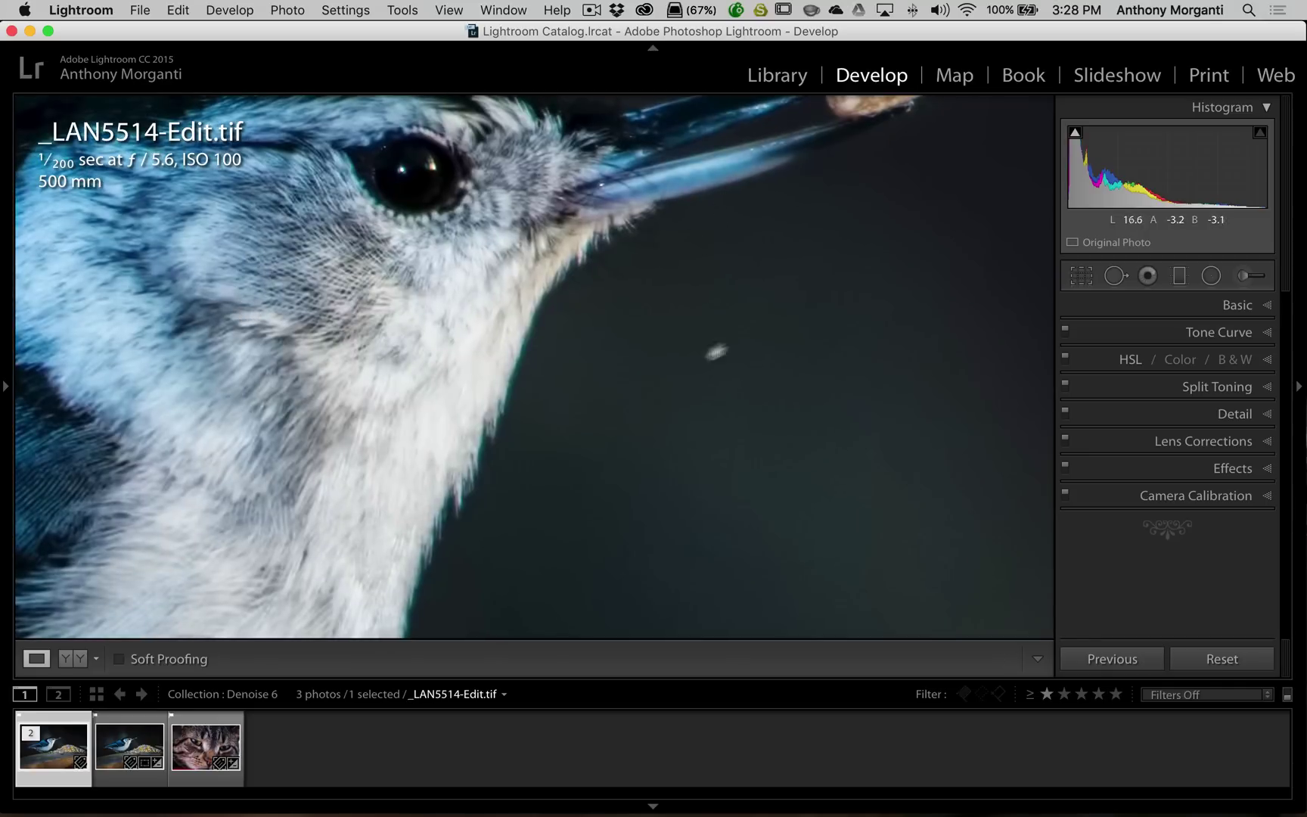
{"action": "left_click", "coordinate": [109, 760]}
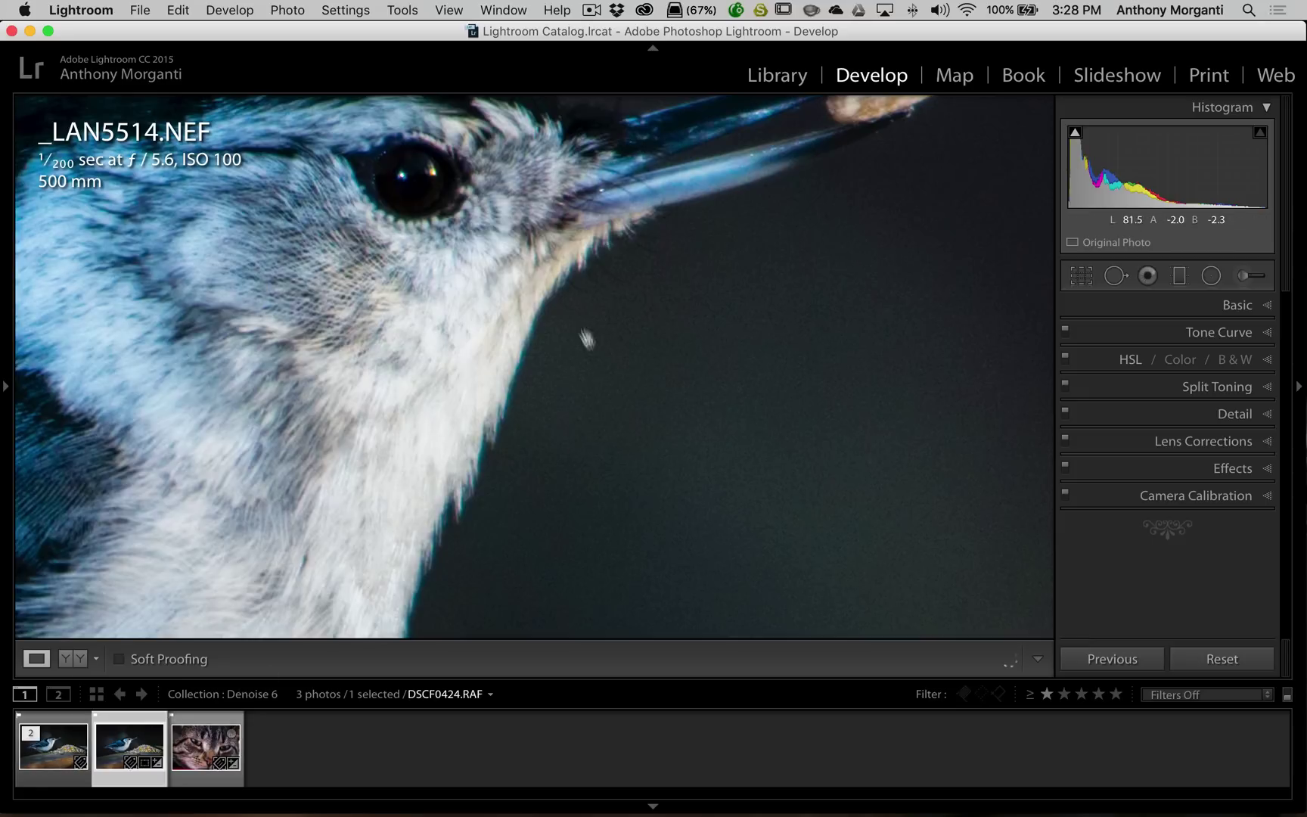
{"action": "left_click", "coordinate": [52, 757]}
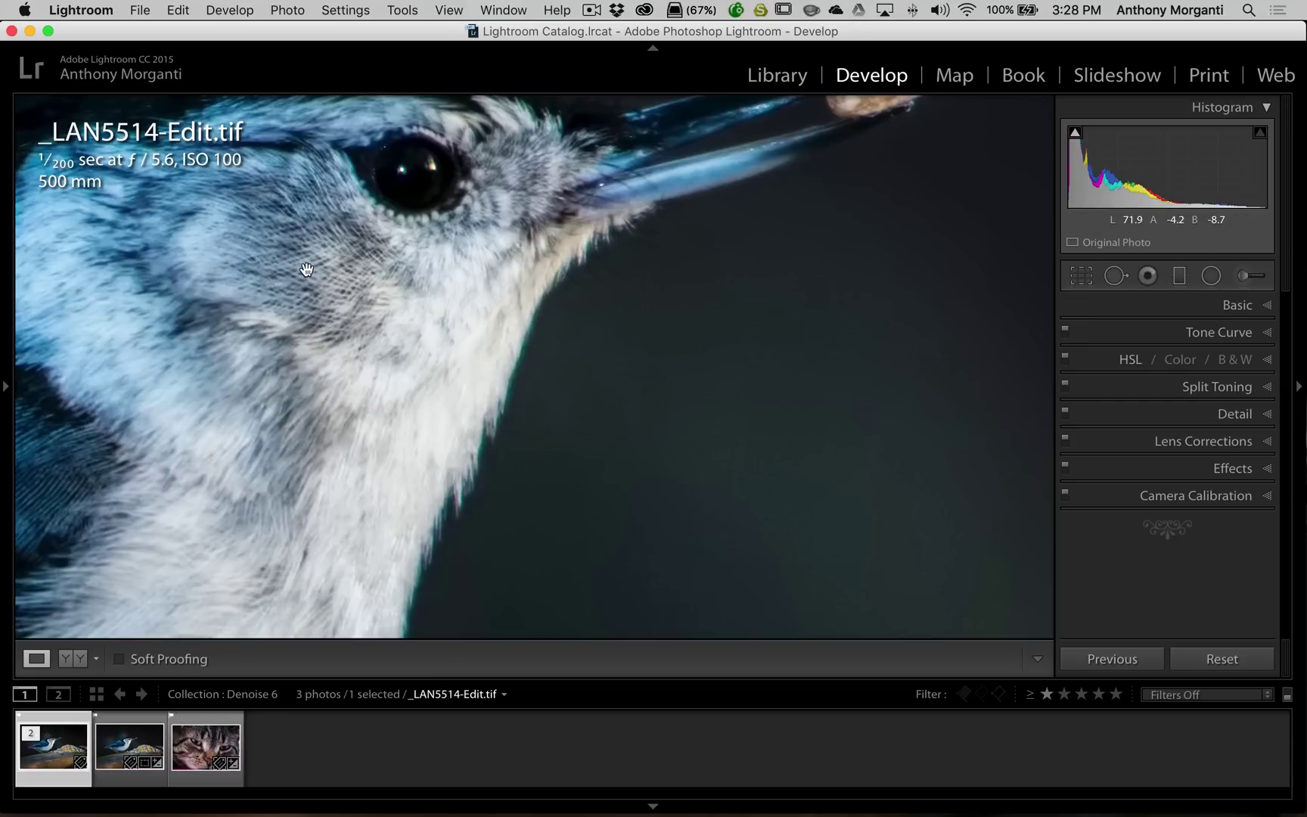
Set the Sharpening Amount of _LAN5514-Edit.tif to 70 in the Detail settings.
{"action": "left_click", "coordinate": [390, 274]}
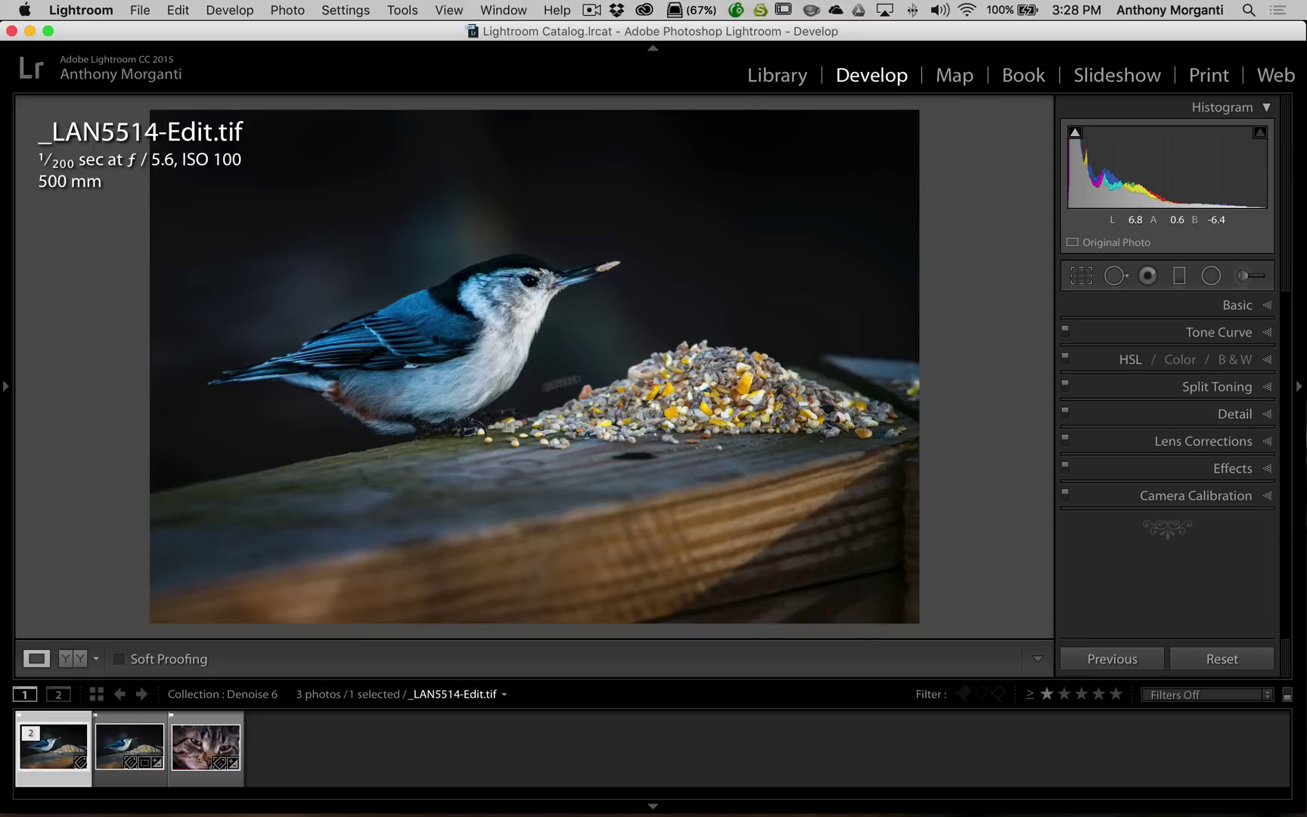
{"action": "left_click", "coordinate": [1229, 414]}
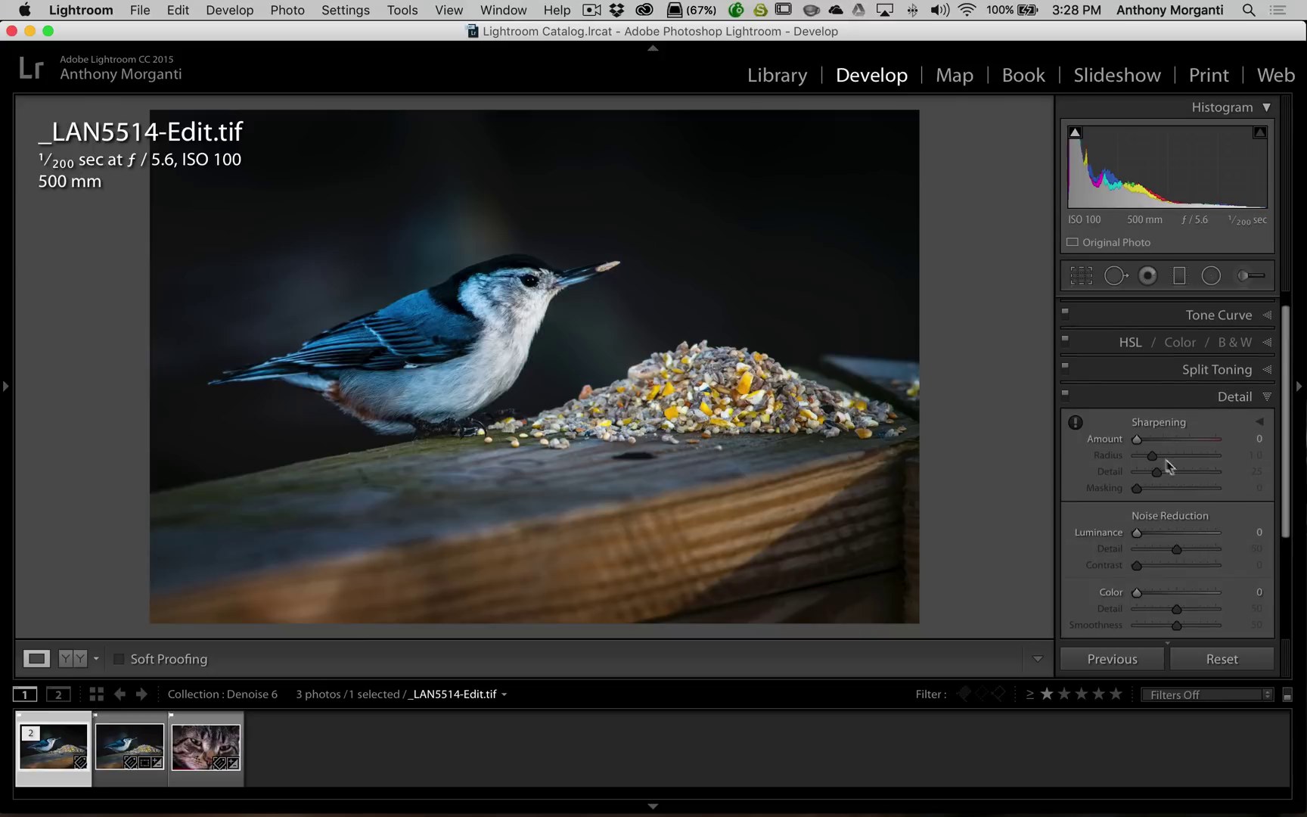
{"action": "left_click_drag", "start_coordinate": [1135, 438], "coordinate": [1174, 441]}
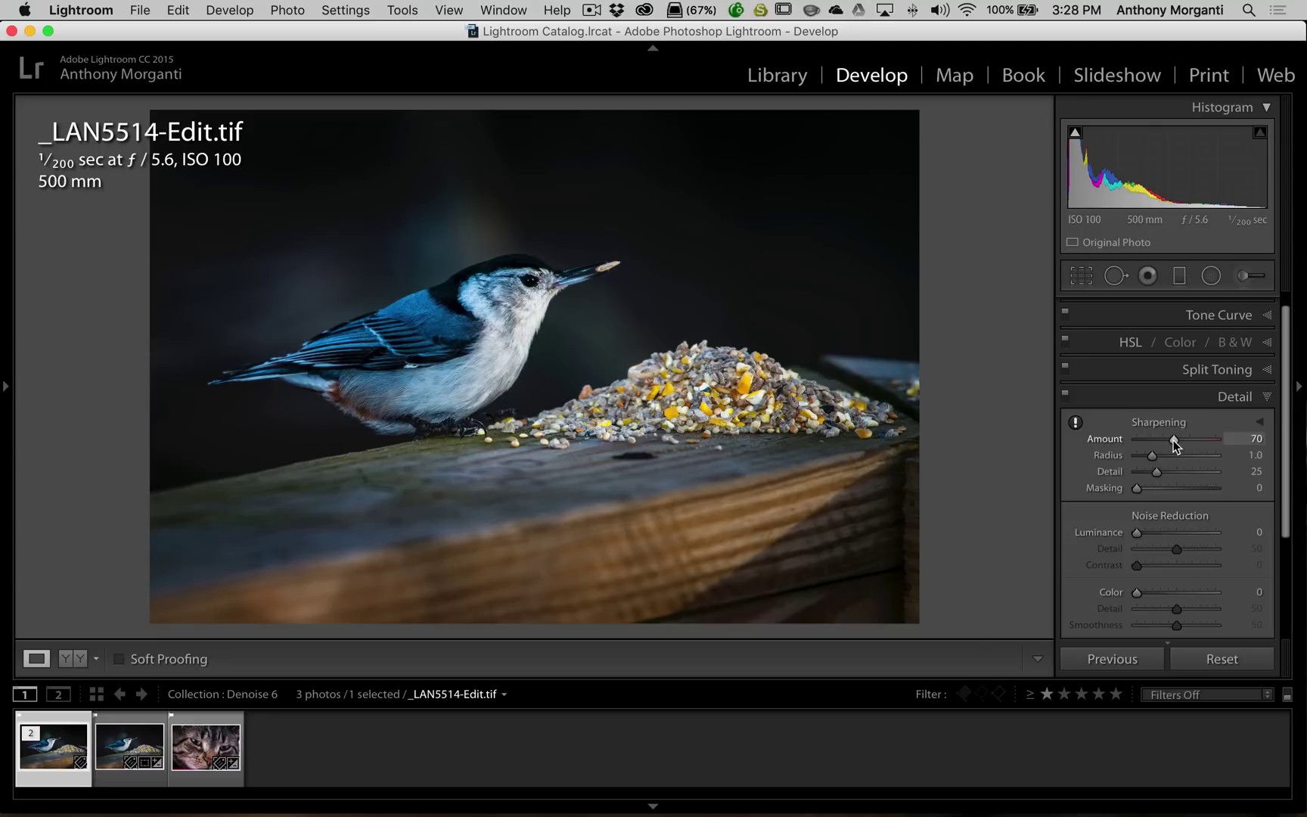
{"action": "left_click", "coordinate": [1237, 398]}
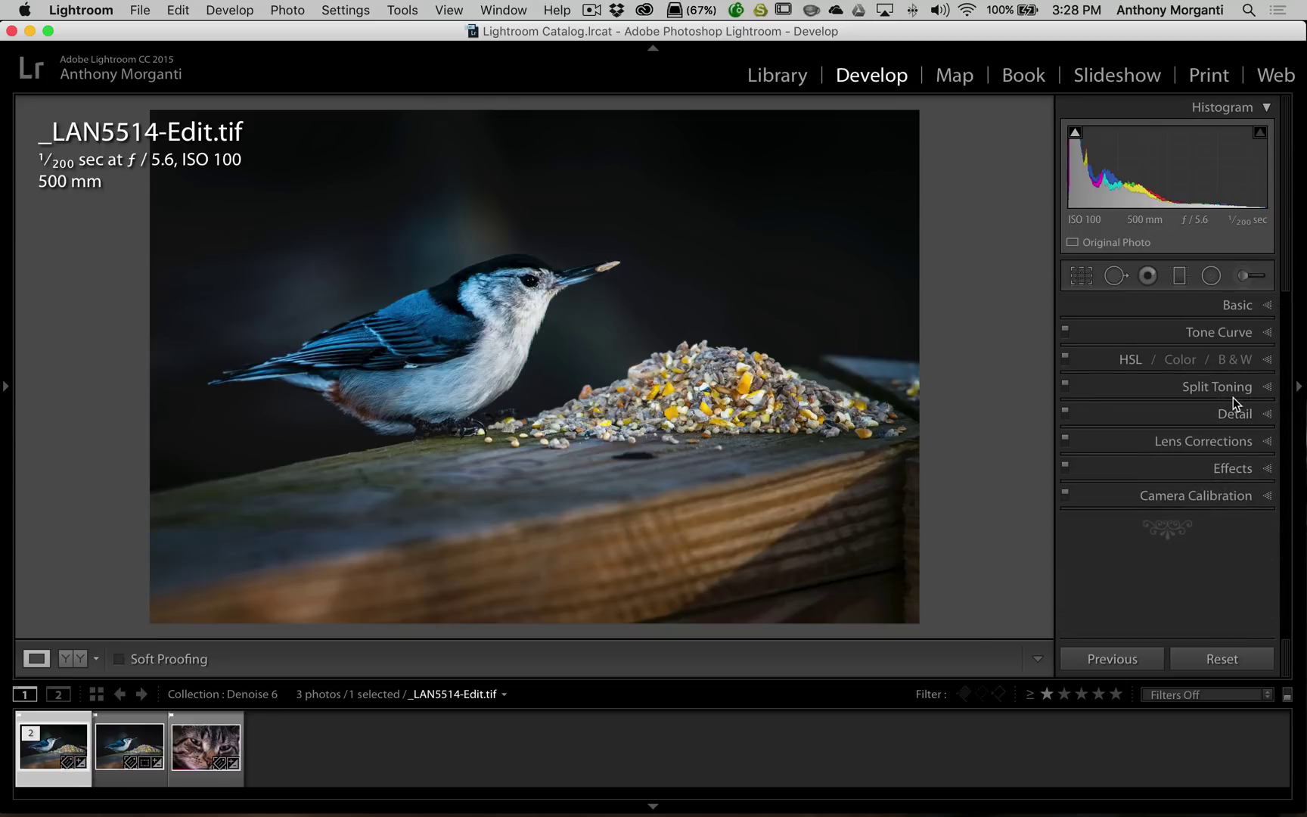
Compare the sharpened edit with _LAN5514.NEF close up at the bird's head, and check the NEF's Sharpening and Noise Reduction settings.
{"action": "left_click", "coordinate": [533, 290]}
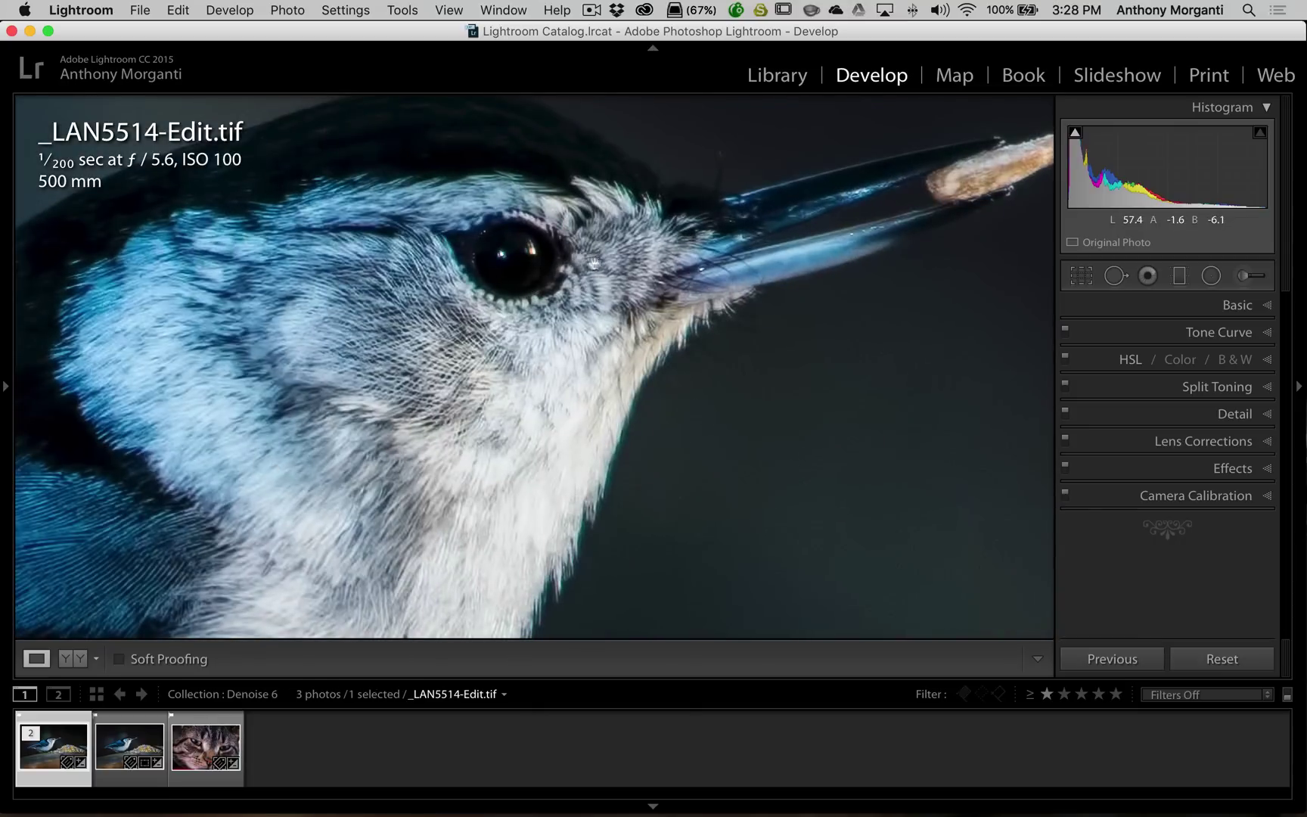
{"action": "left_click", "coordinate": [111, 751]}
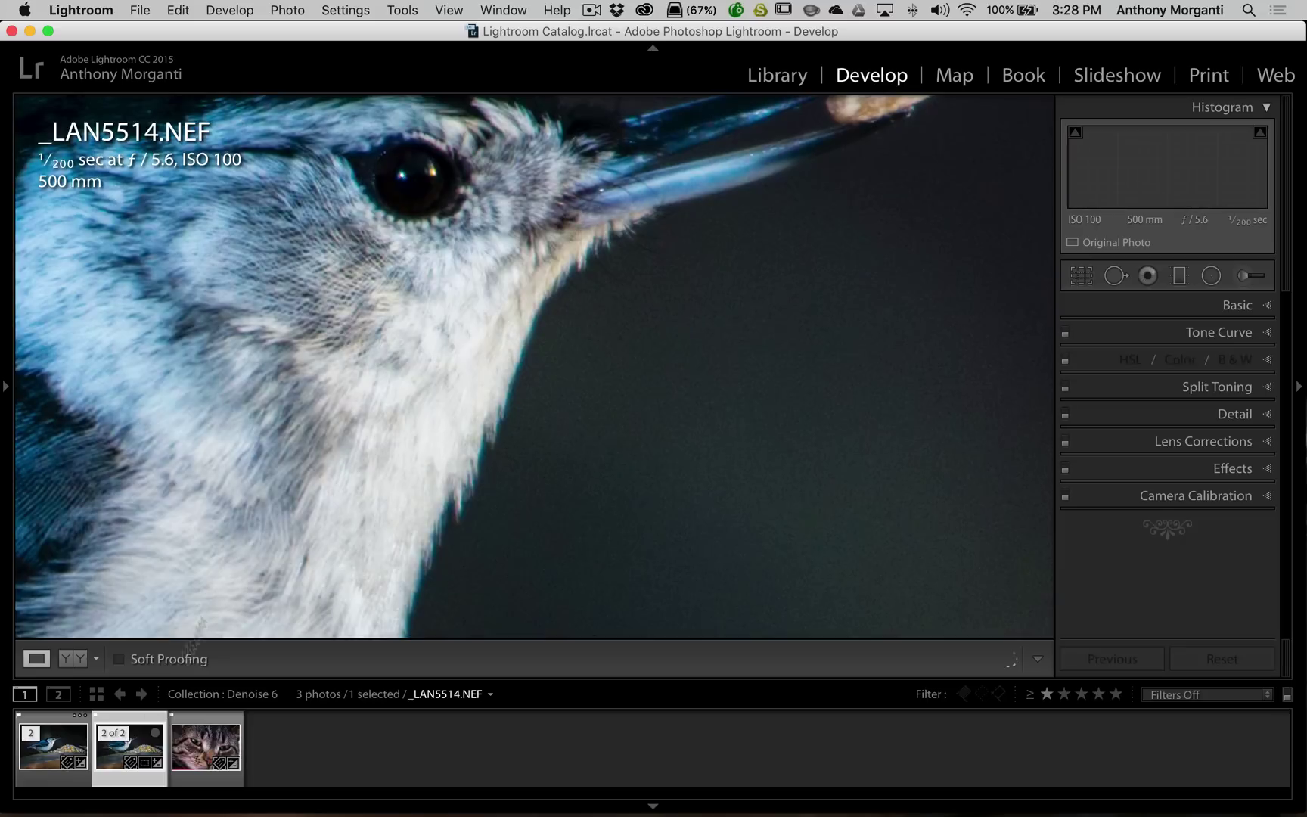
{"action": "left_click_drag", "start_coordinate": [338, 311], "coordinate": [419, 397]}
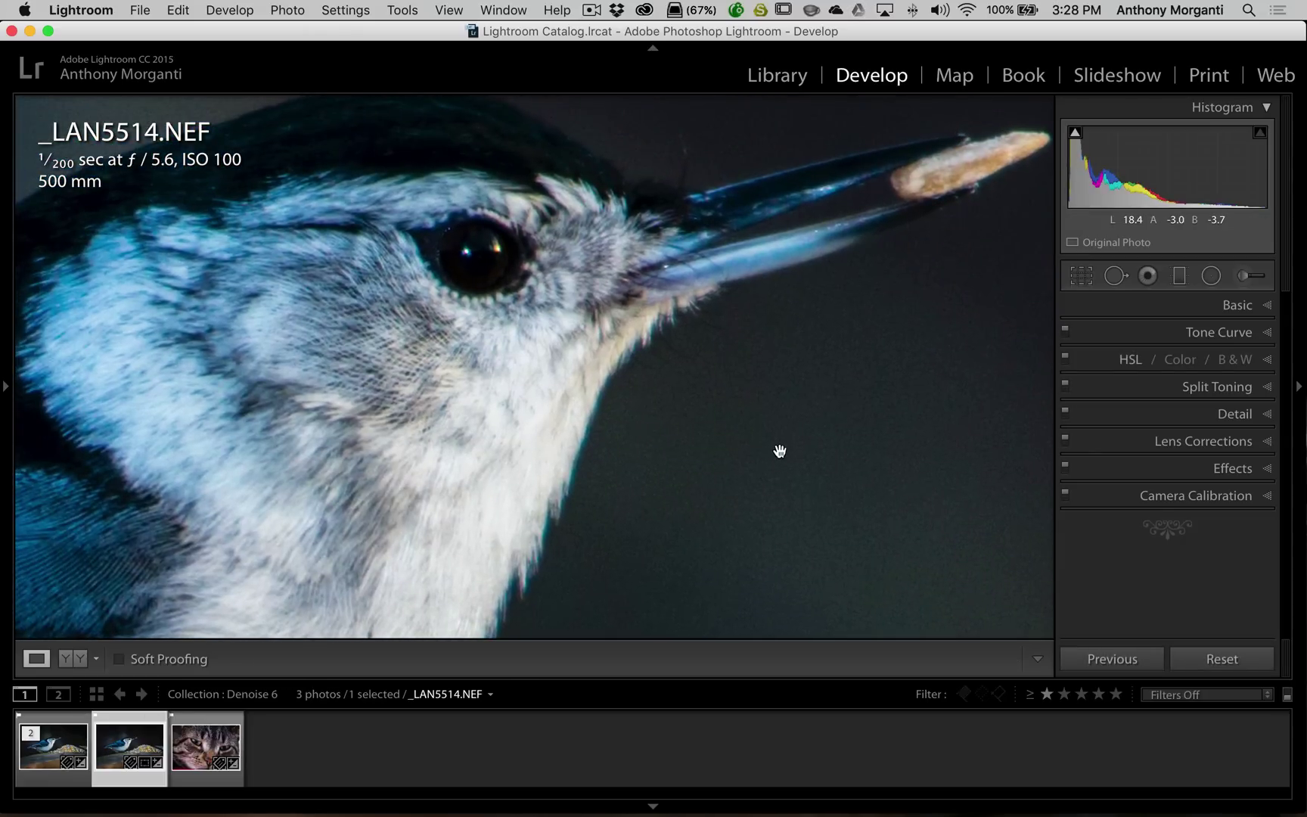
{"action": "left_click", "coordinate": [1242, 415]}
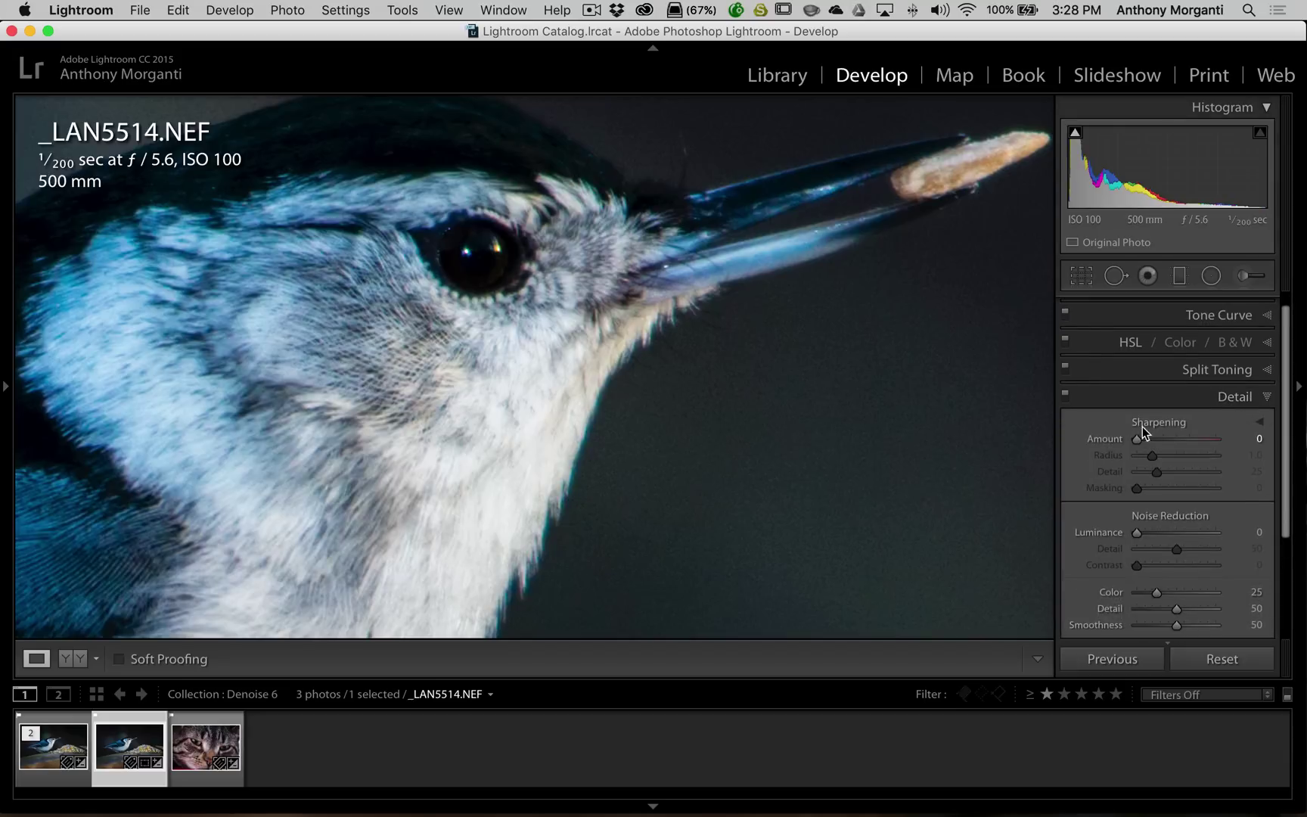
{"action": "left_click", "coordinate": [1233, 395]}
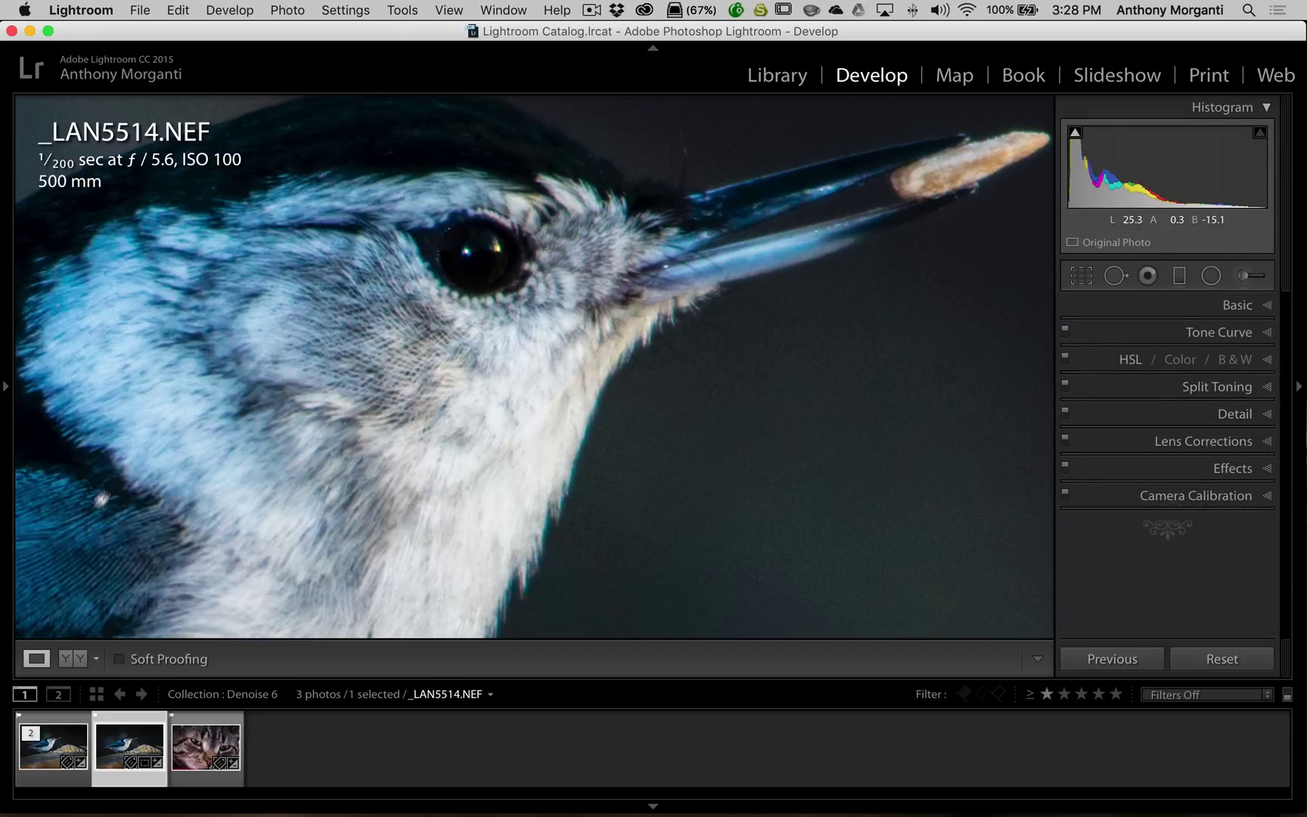
{"action": "left_click", "coordinate": [40, 756]}
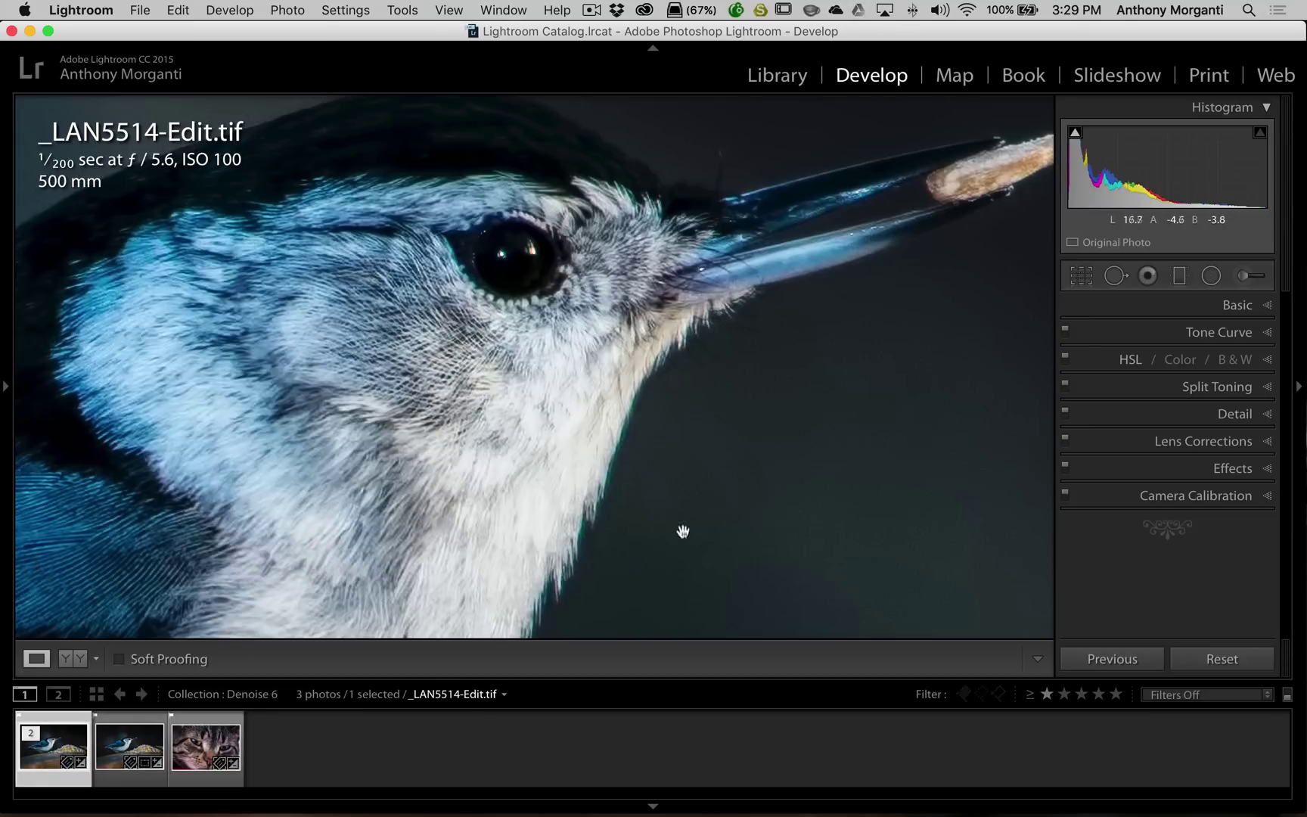
{"action": "left_click", "coordinate": [659, 447]}
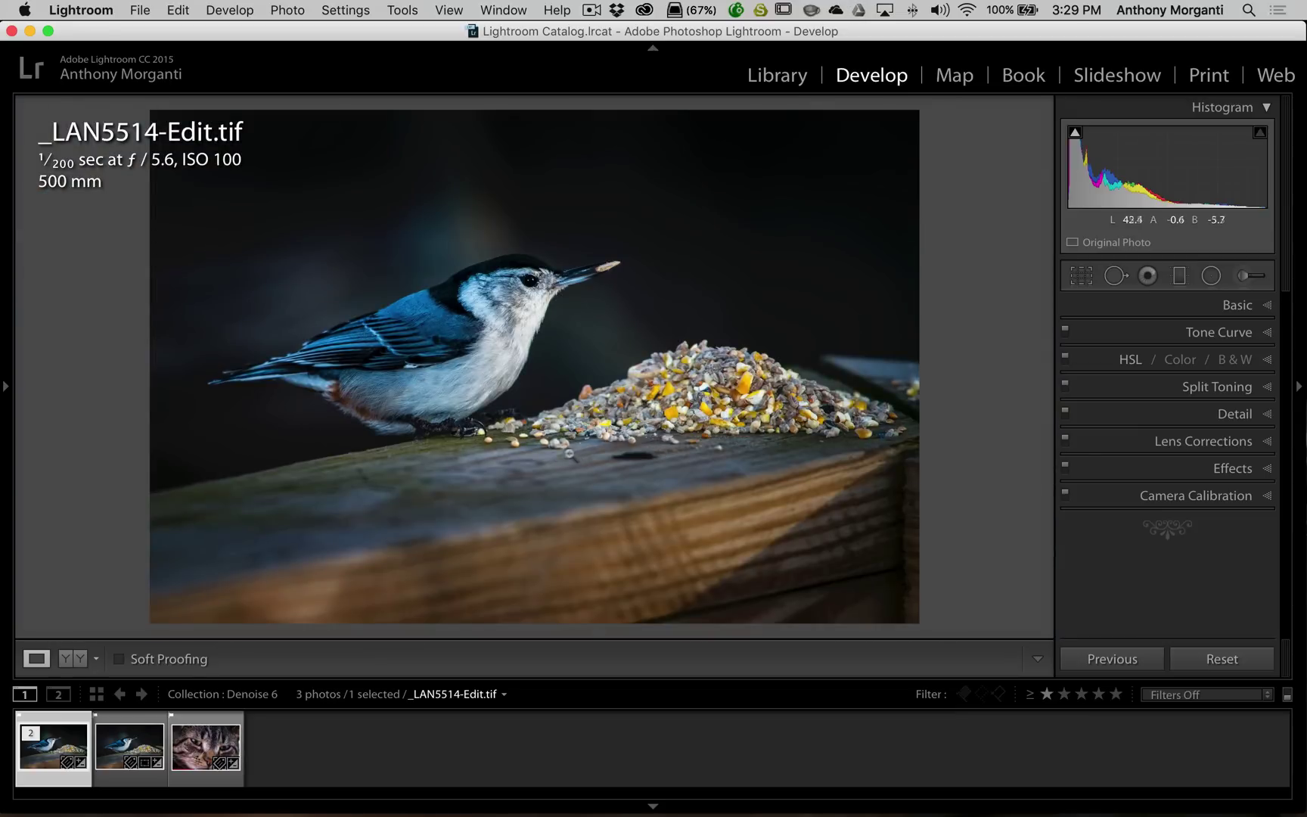
Inspect the eye in the cat photo DSCF0424.RAF and open a TIFF copy with Lightroom adjustments in Topaz DeNoise 6.
{"action": "left_click", "coordinate": [195, 743]}
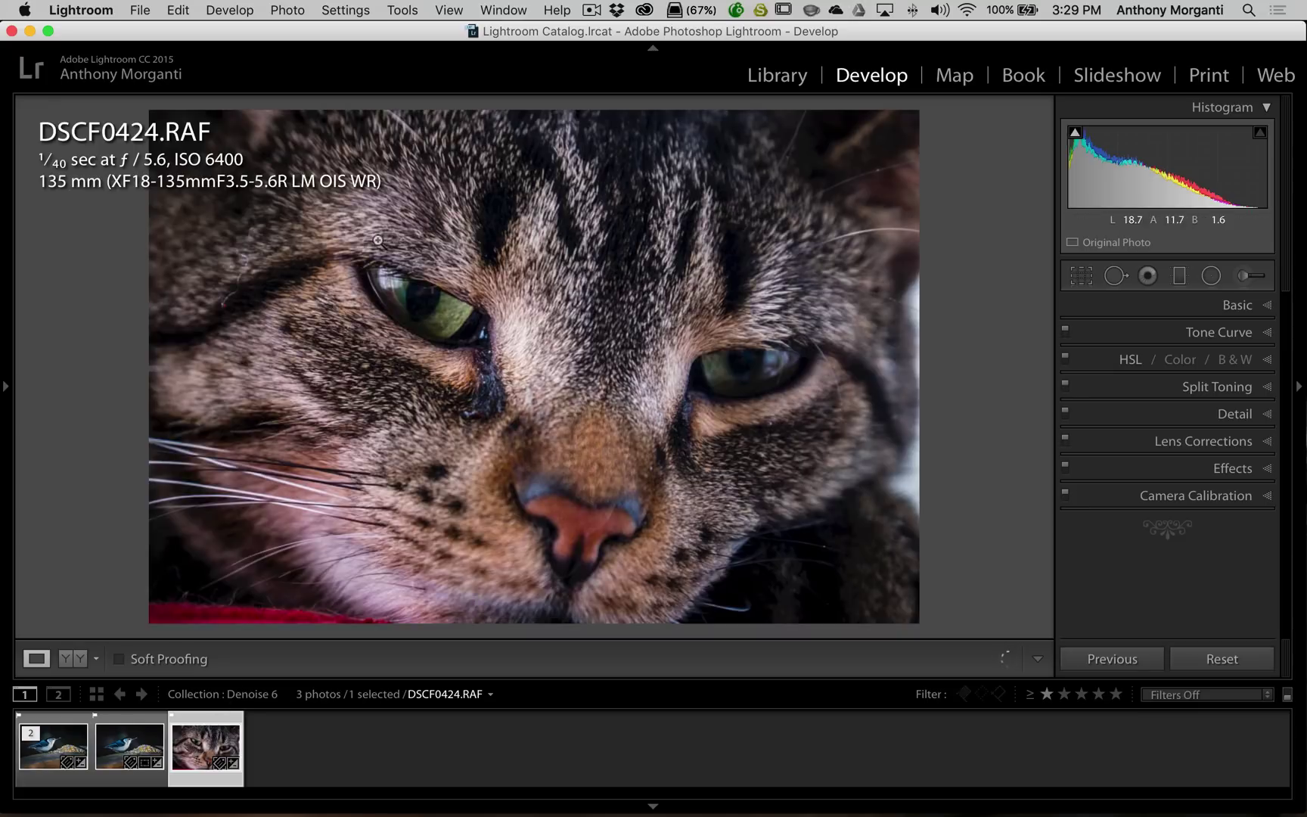
{"action": "left_click", "coordinate": [443, 308]}
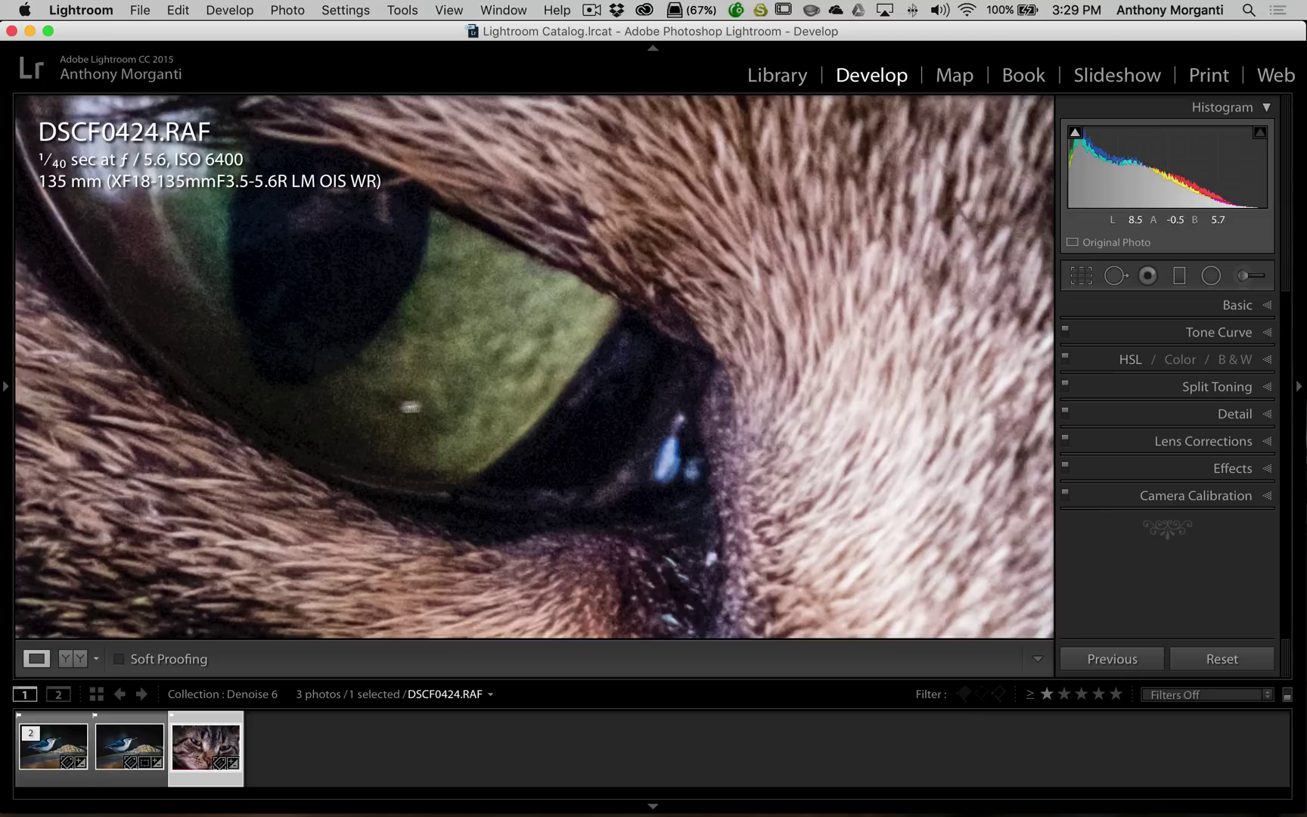
{"action": "left_click", "coordinate": [490, 350]}
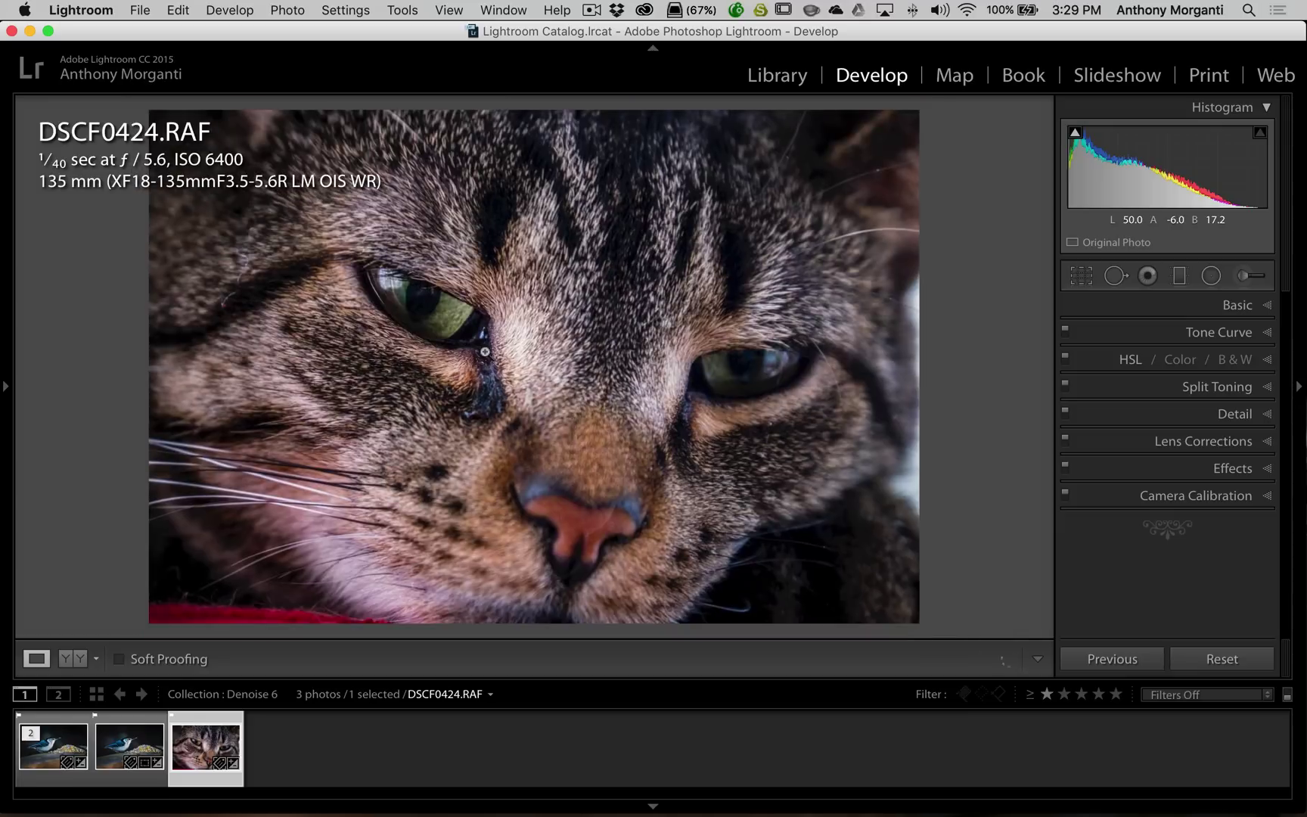
{"action": "right_click", "coordinate": [571, 259]}
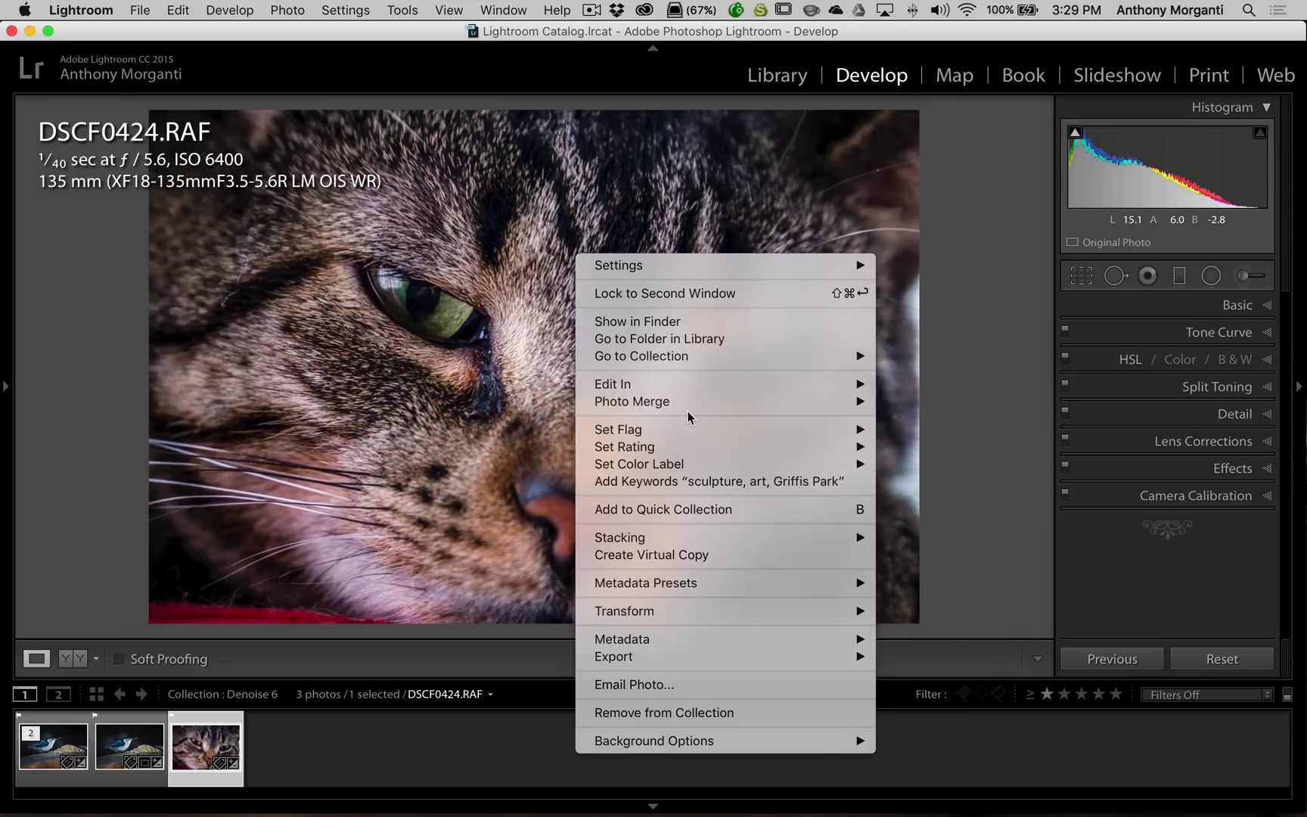
{"action": "mouse_move", "coordinate": [749, 382]}
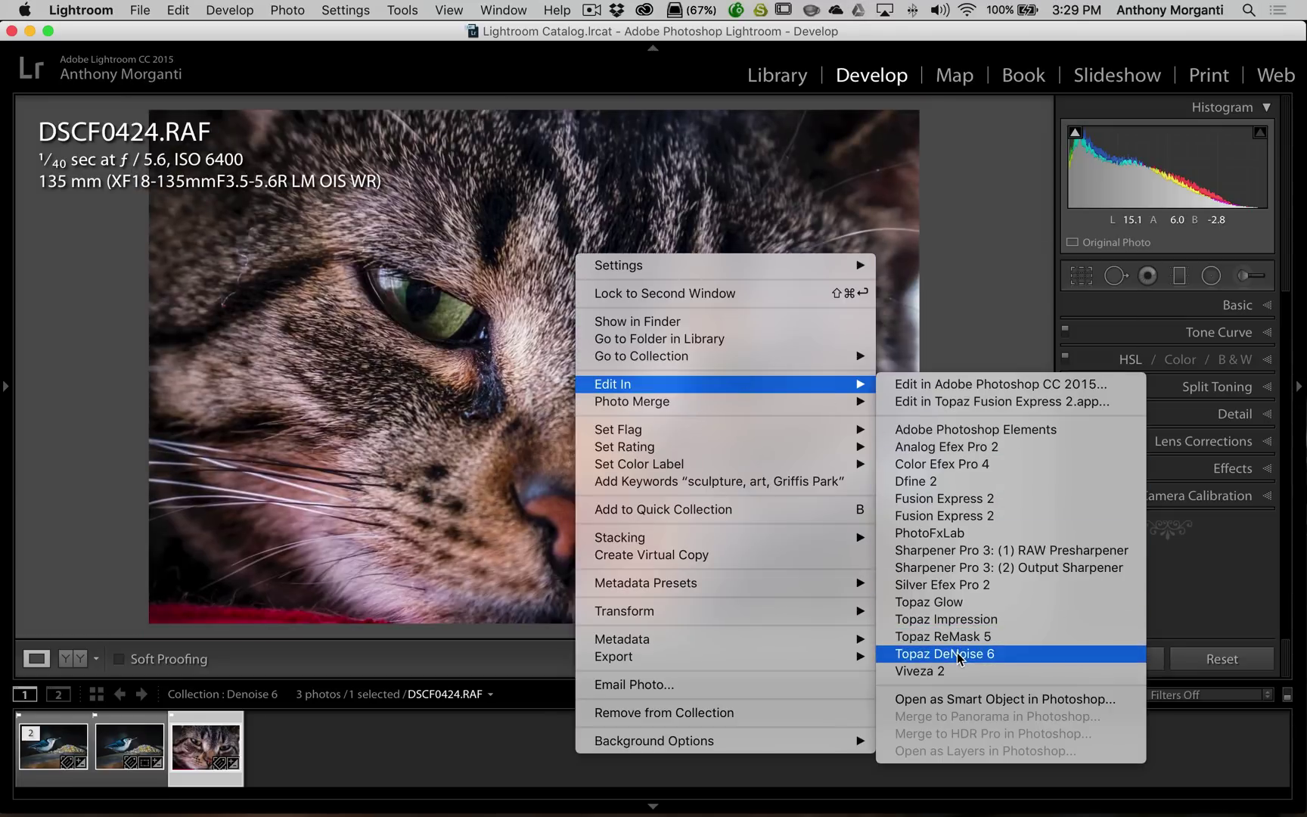
{"action": "left_click", "coordinate": [958, 655]}
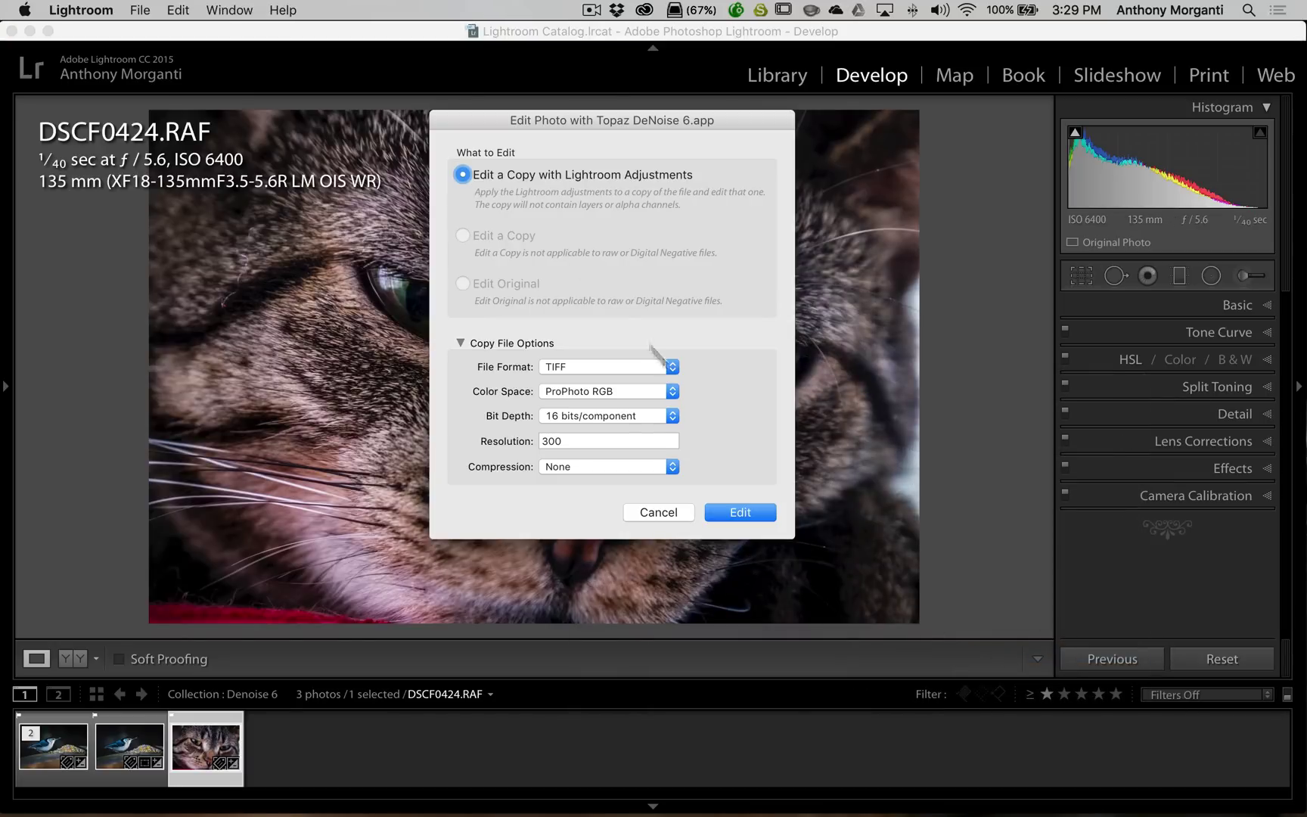
{"action": "left_click", "coordinate": [732, 514]}
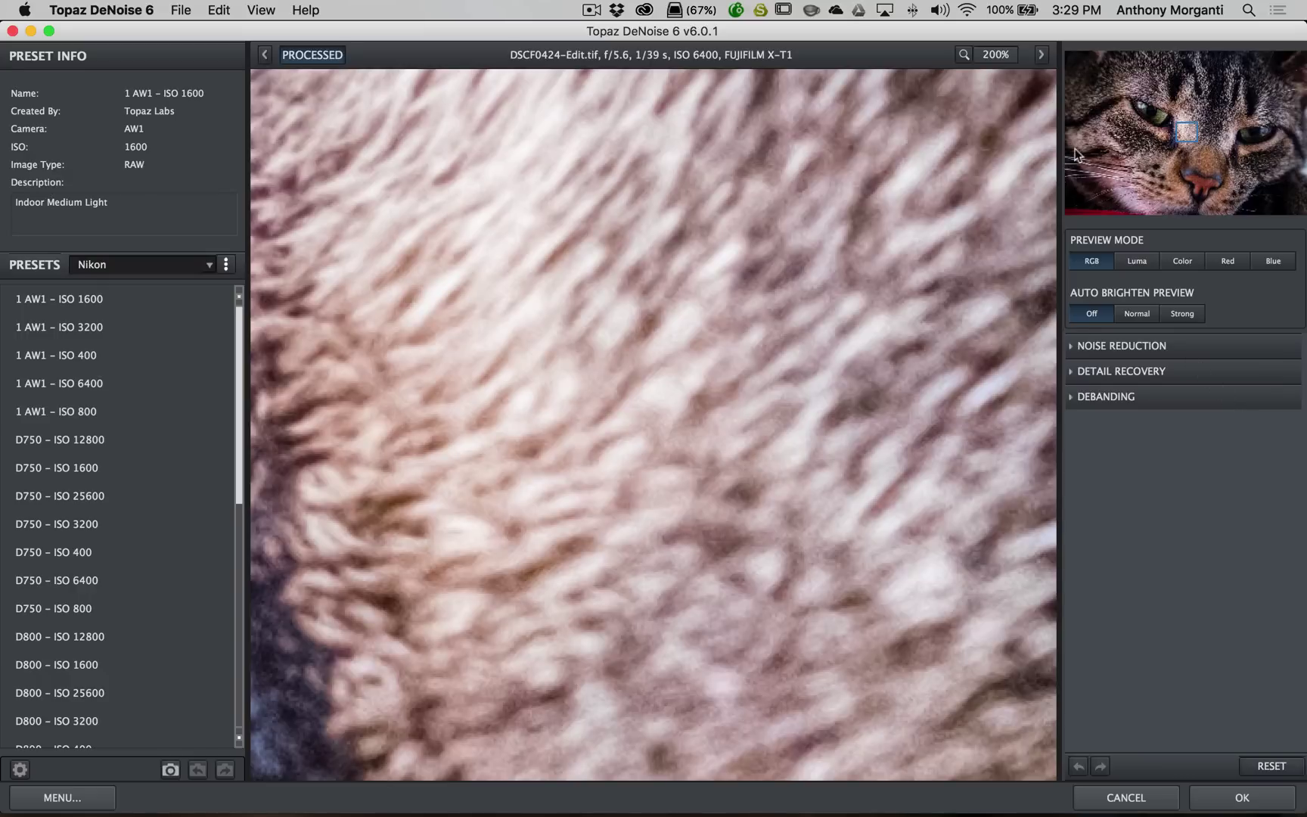
Frame the cat's open green eye in the preview at 100% zoom.
{"action": "left_click_drag", "start_coordinate": [1182, 129], "coordinate": [1146, 109]}
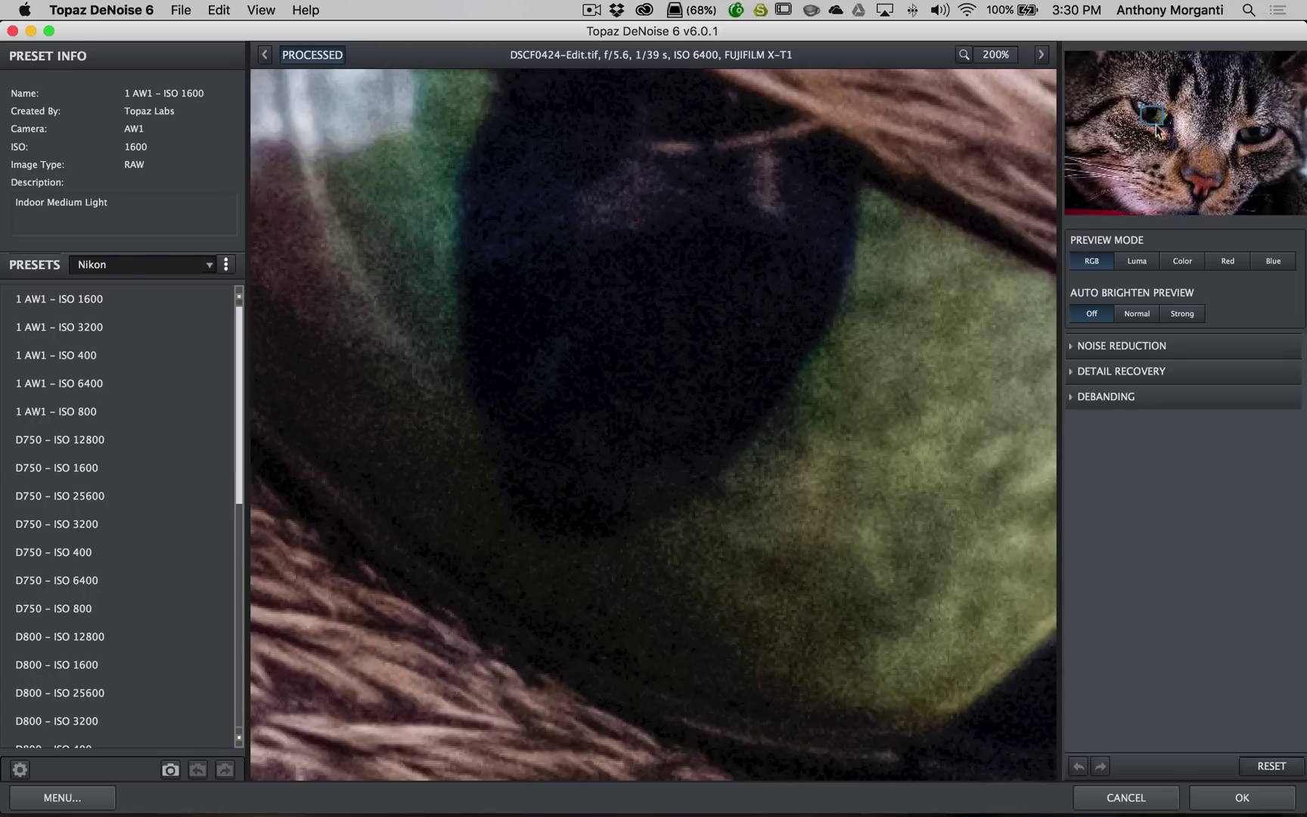
{"action": "left_click_drag", "start_coordinate": [1155, 122], "coordinate": [1151, 112]}
{"action": "left_click", "coordinate": [1000, 58]}
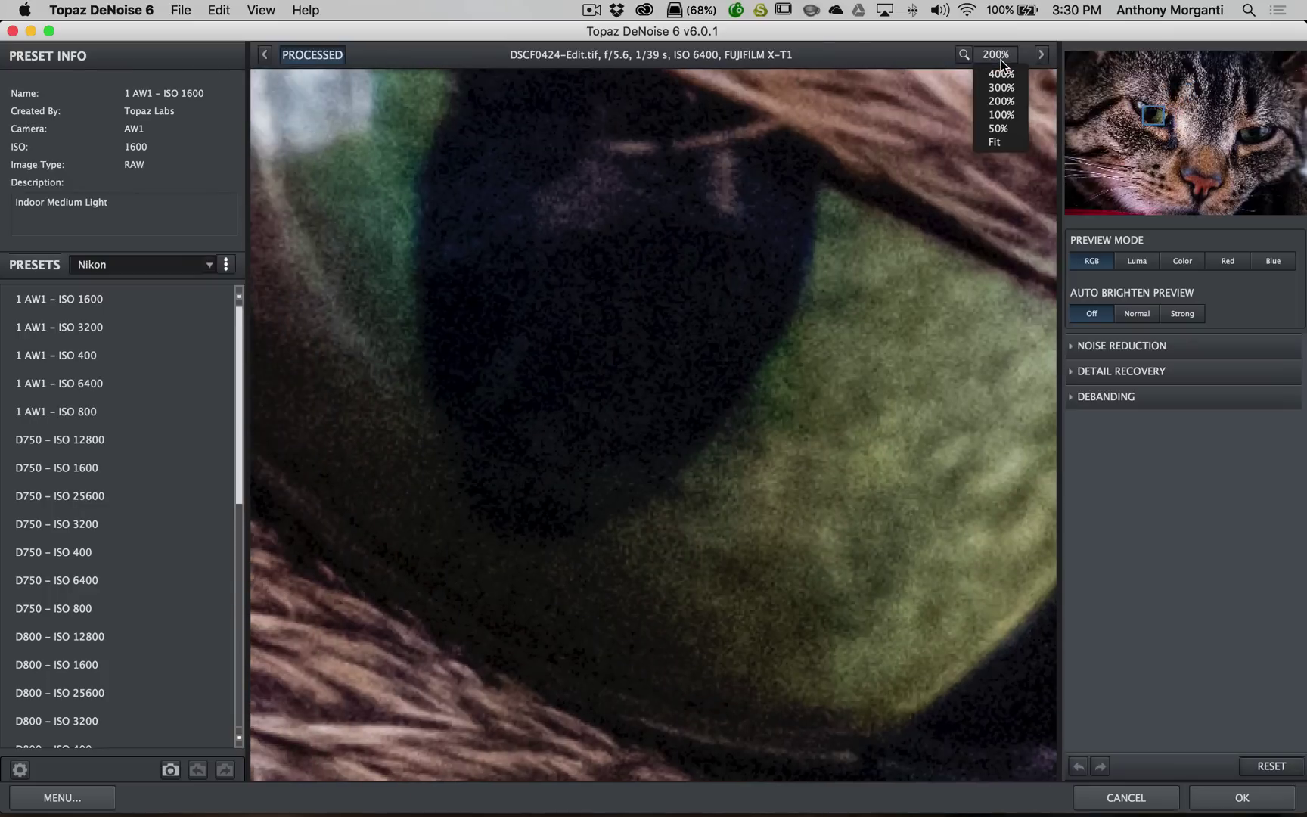
{"action": "left_click", "coordinate": [1000, 115]}
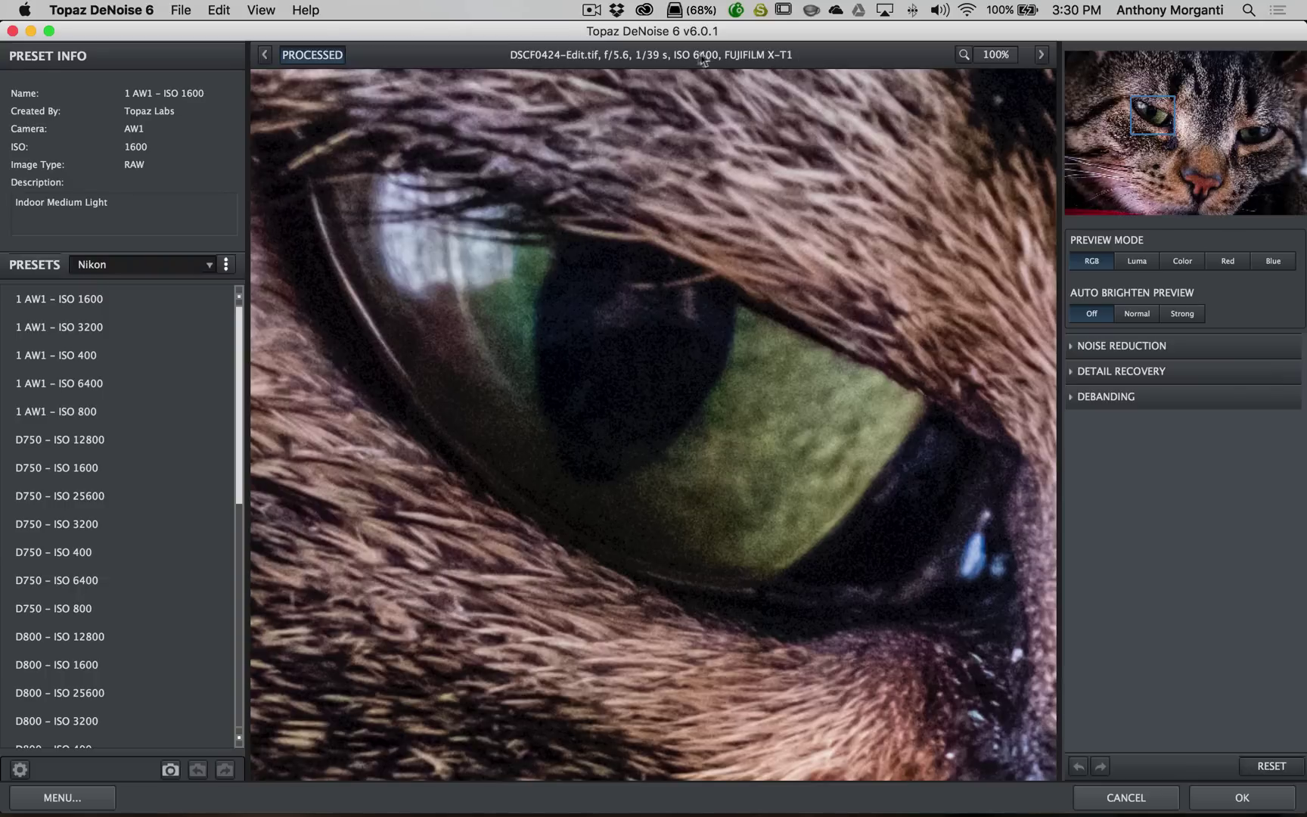
Switch to the Fujifilm presets and try the X100T presets for ISO 1600, 400 and 800 on the cat's eye.
{"action": "left_click", "coordinate": [207, 264]}
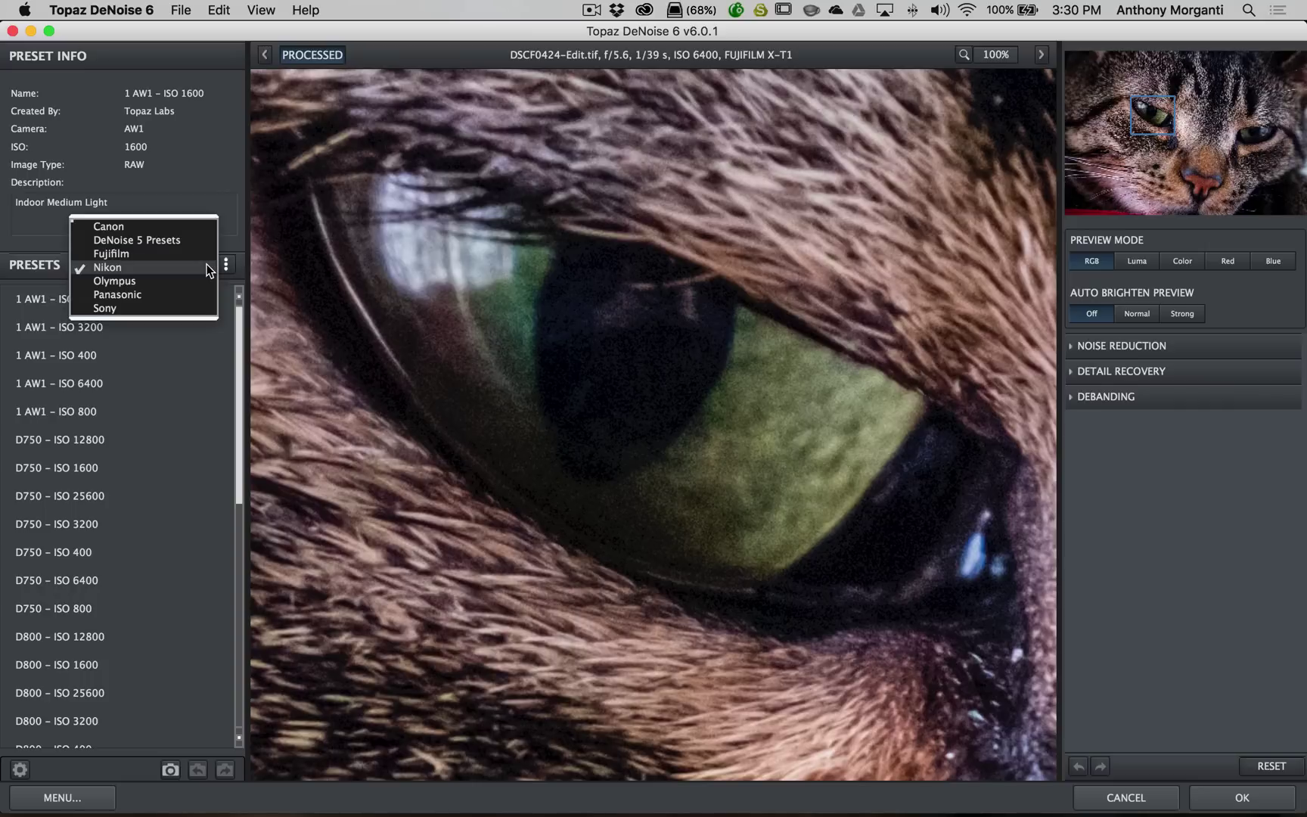
{"action": "left_click", "coordinate": [139, 255]}
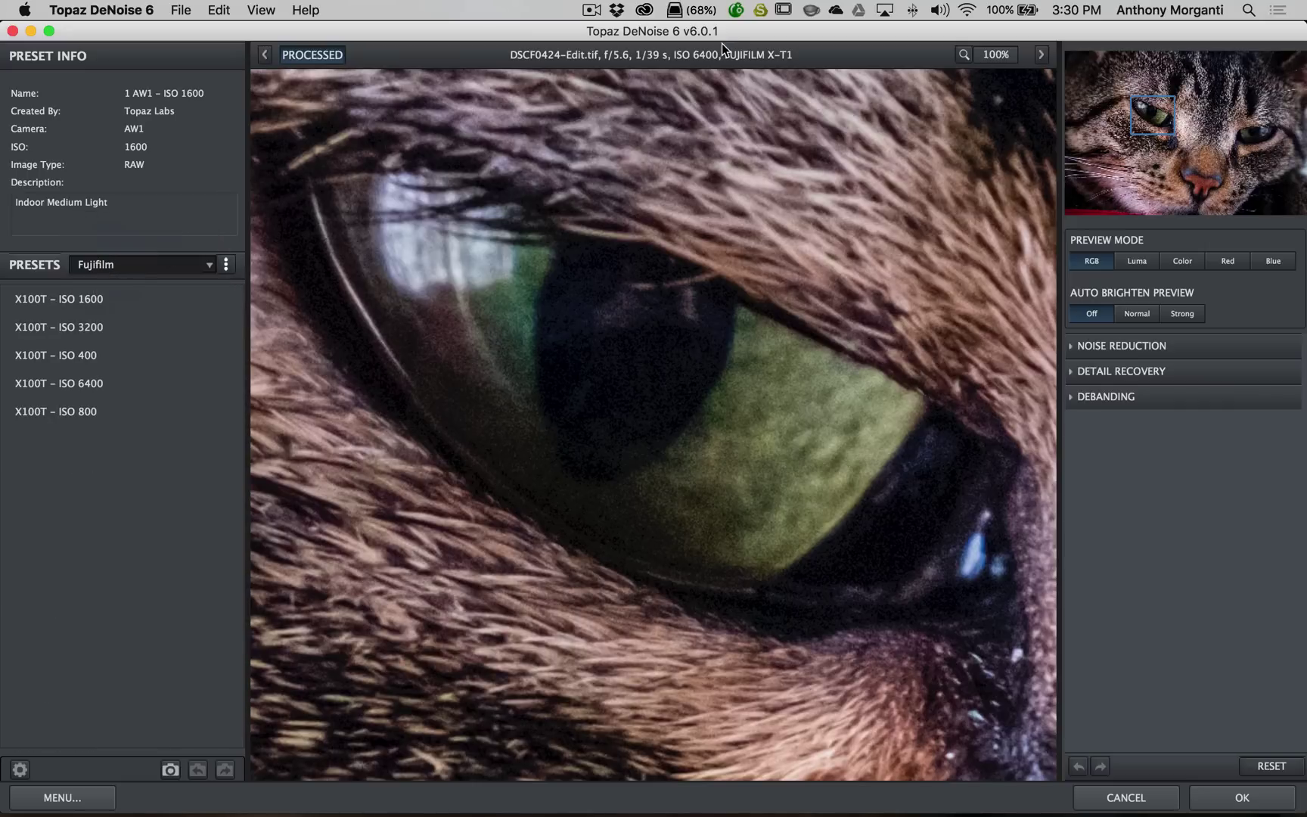
{"action": "left_click", "coordinate": [151, 298]}
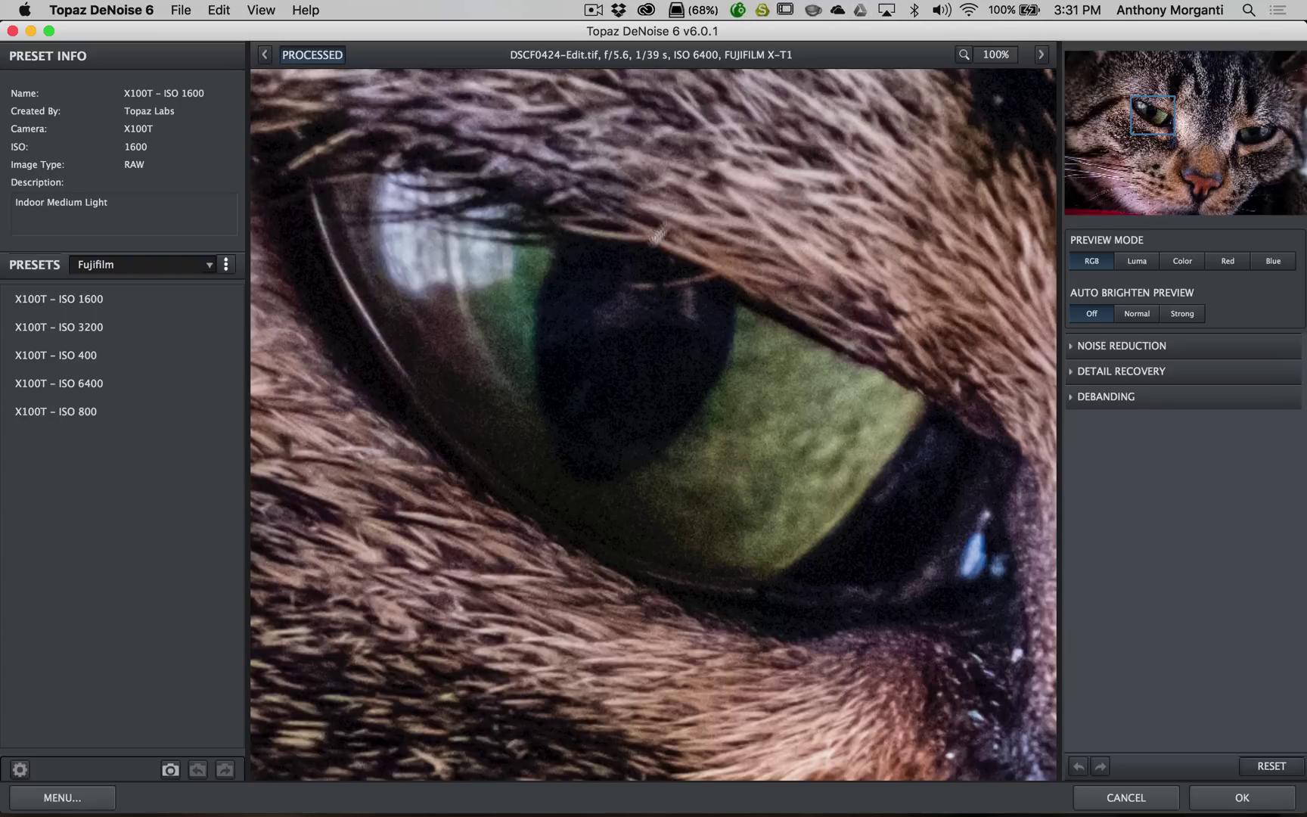
{"action": "left_click", "coordinate": [23, 379]}
{"action": "left_click", "coordinate": [63, 356]}
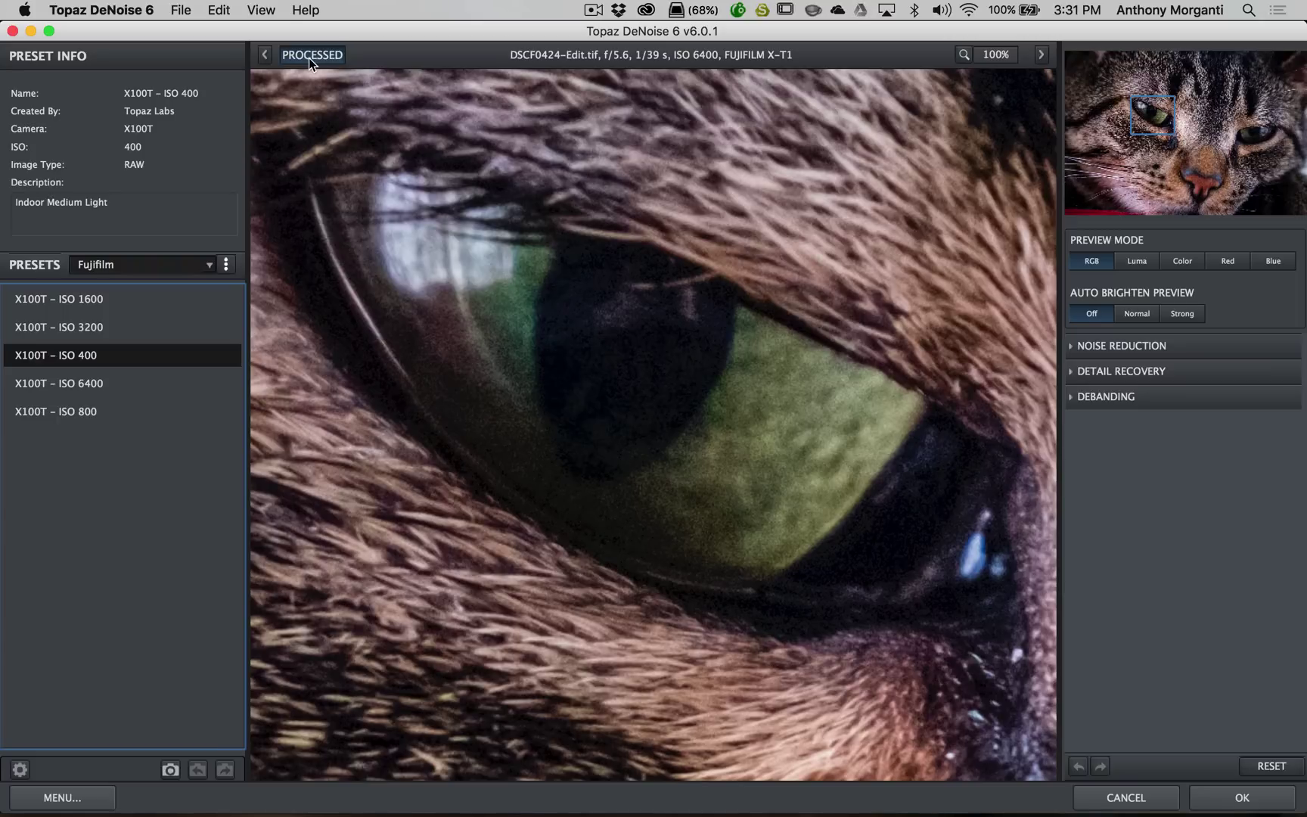
{"action": "left_click", "coordinate": [73, 415]}
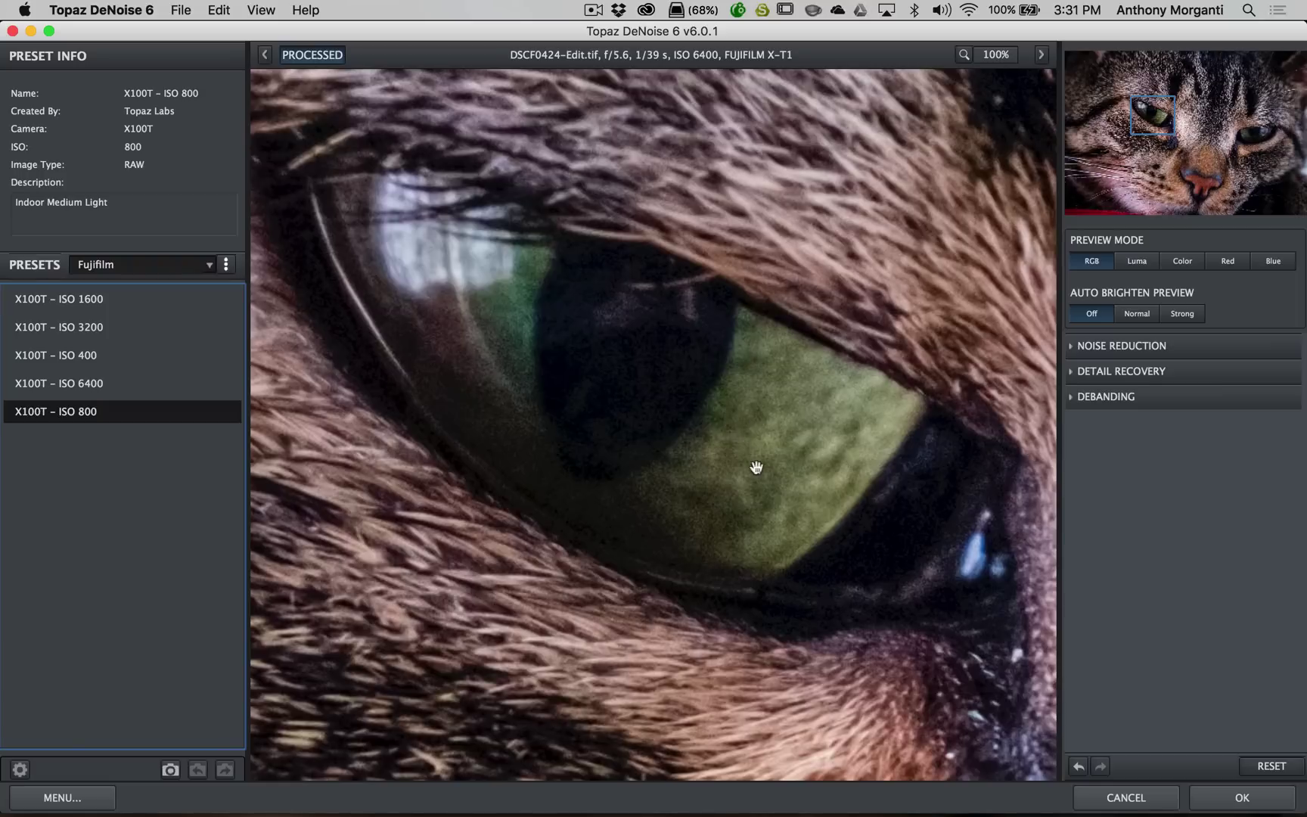
{"action": "left_click", "coordinate": [81, 303]}
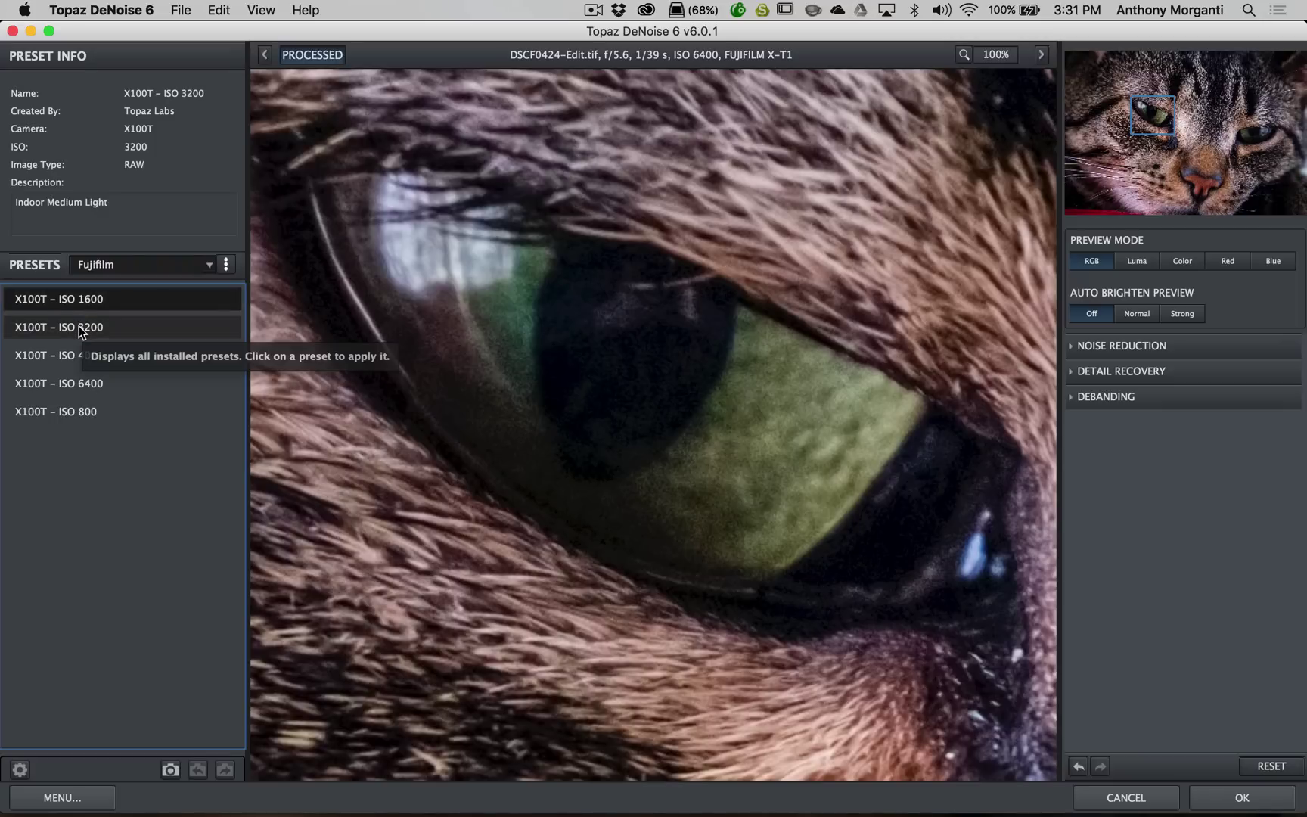
Compare the X100T – ISO 6400 preset with X100T – ISO 3200 and keep X100T – ISO 6400 applied.
{"action": "left_click", "coordinate": [82, 382]}
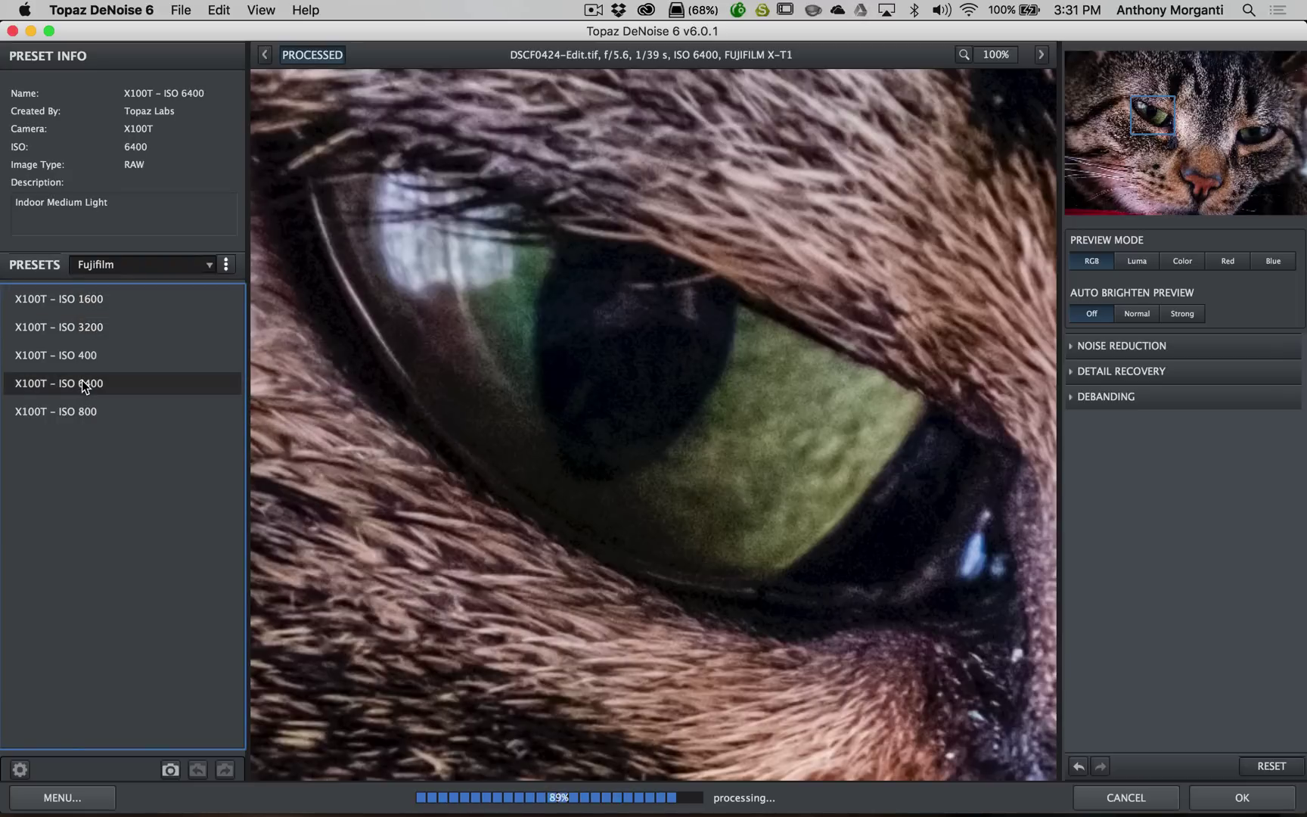
{"action": "left_click", "coordinate": [73, 329]}
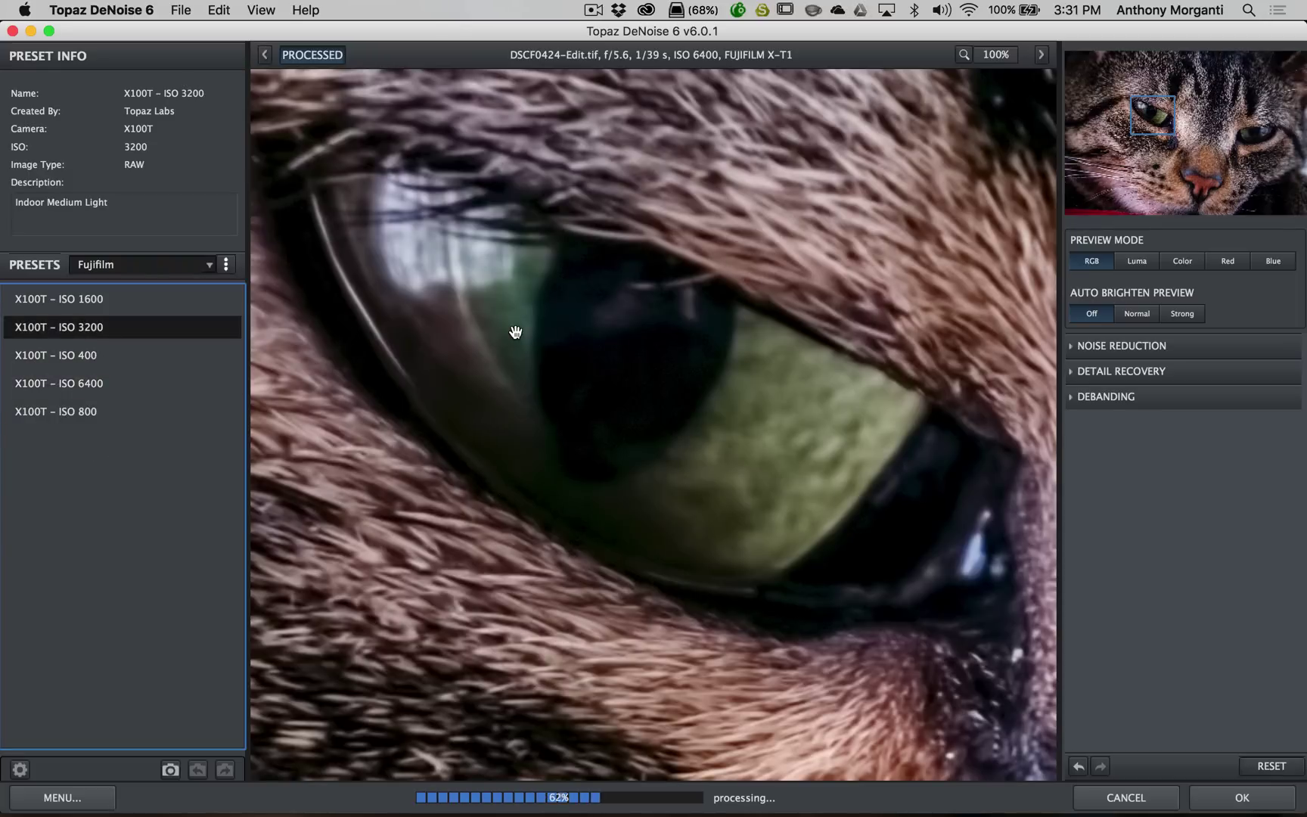
{"action": "left_click", "coordinate": [82, 382]}
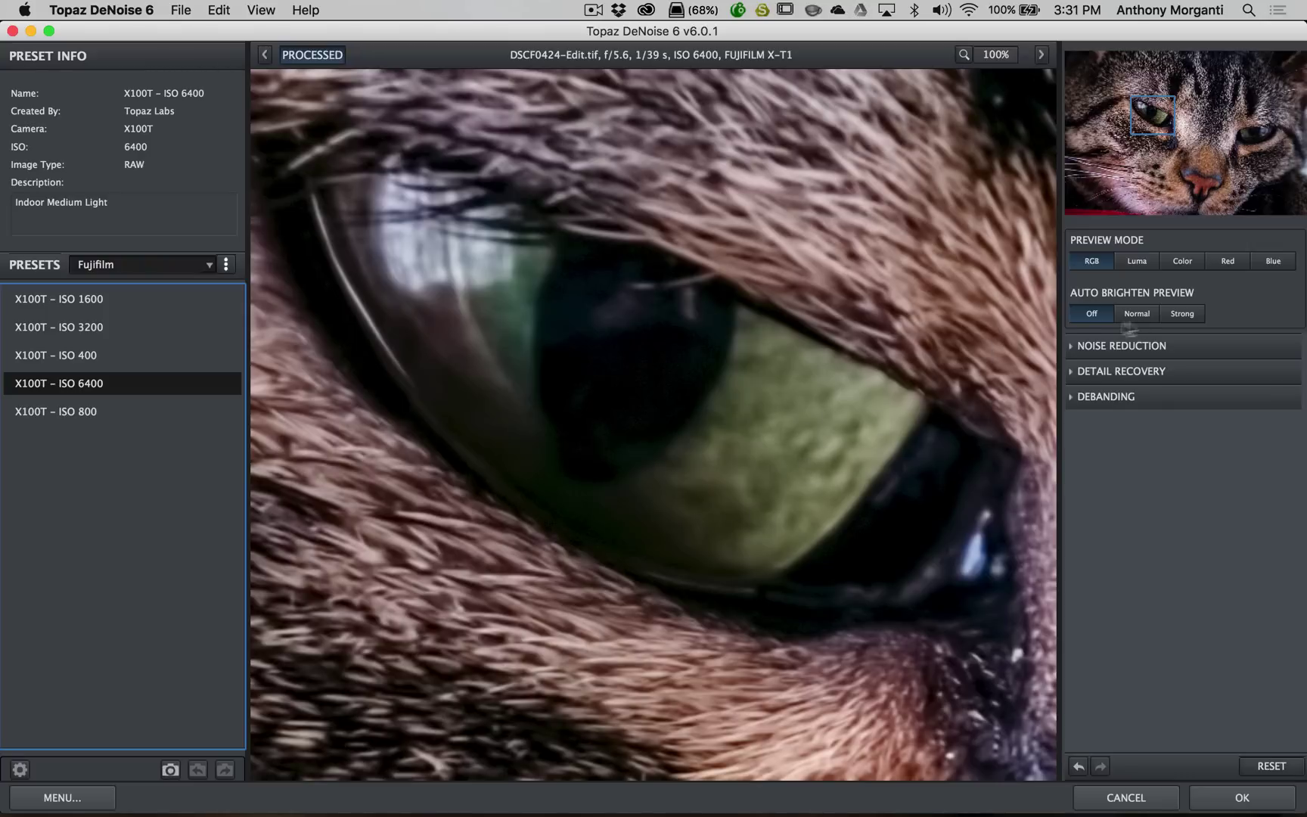
Check the preset's Noise Reduction values and examine the dark background, the fur between the eyes and the green eye at 100%.
{"action": "left_click", "coordinate": [1071, 348]}
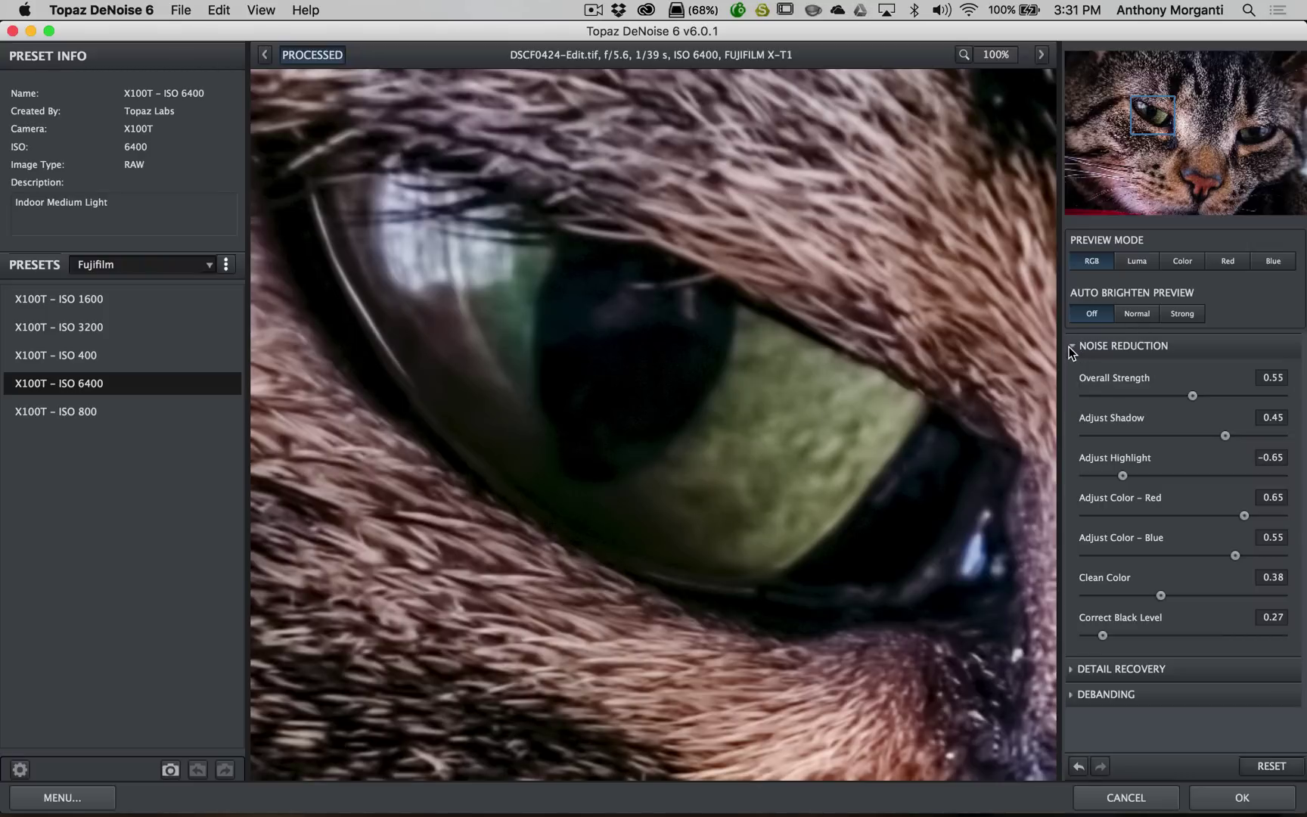
{"action": "left_click", "coordinate": [1071, 348]}
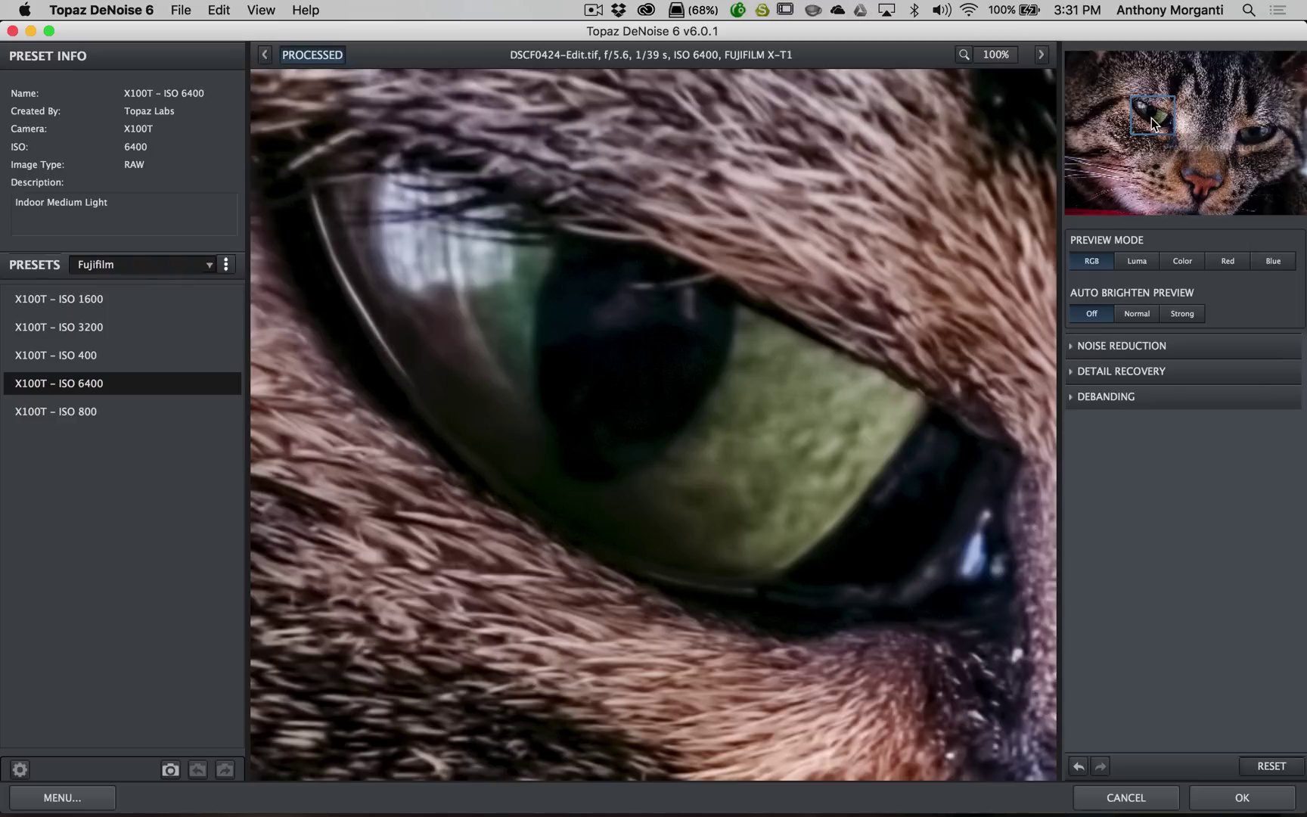
{"action": "left_click_drag", "start_coordinate": [1150, 119], "coordinate": [1267, 203]}
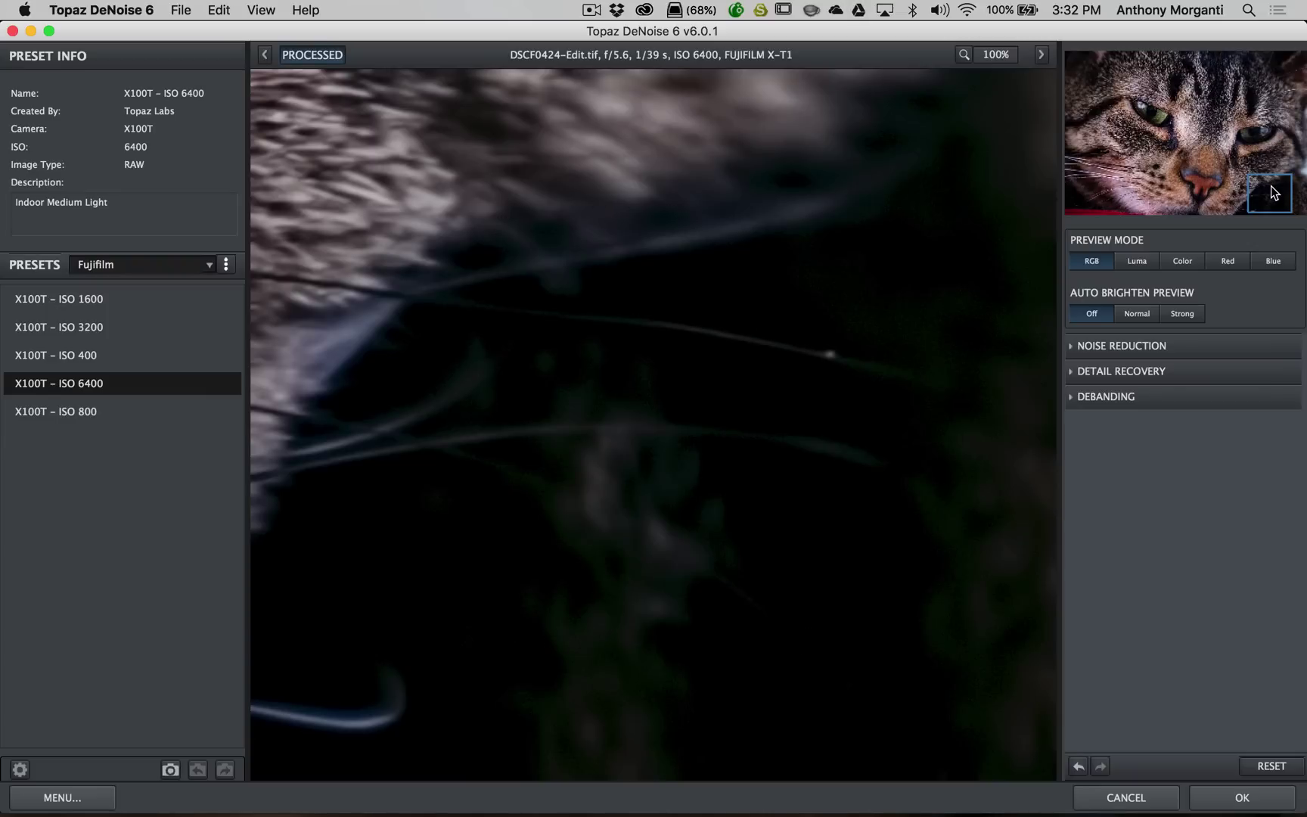
{"action": "left_click_drag", "start_coordinate": [1272, 193], "coordinate": [1182, 114]}
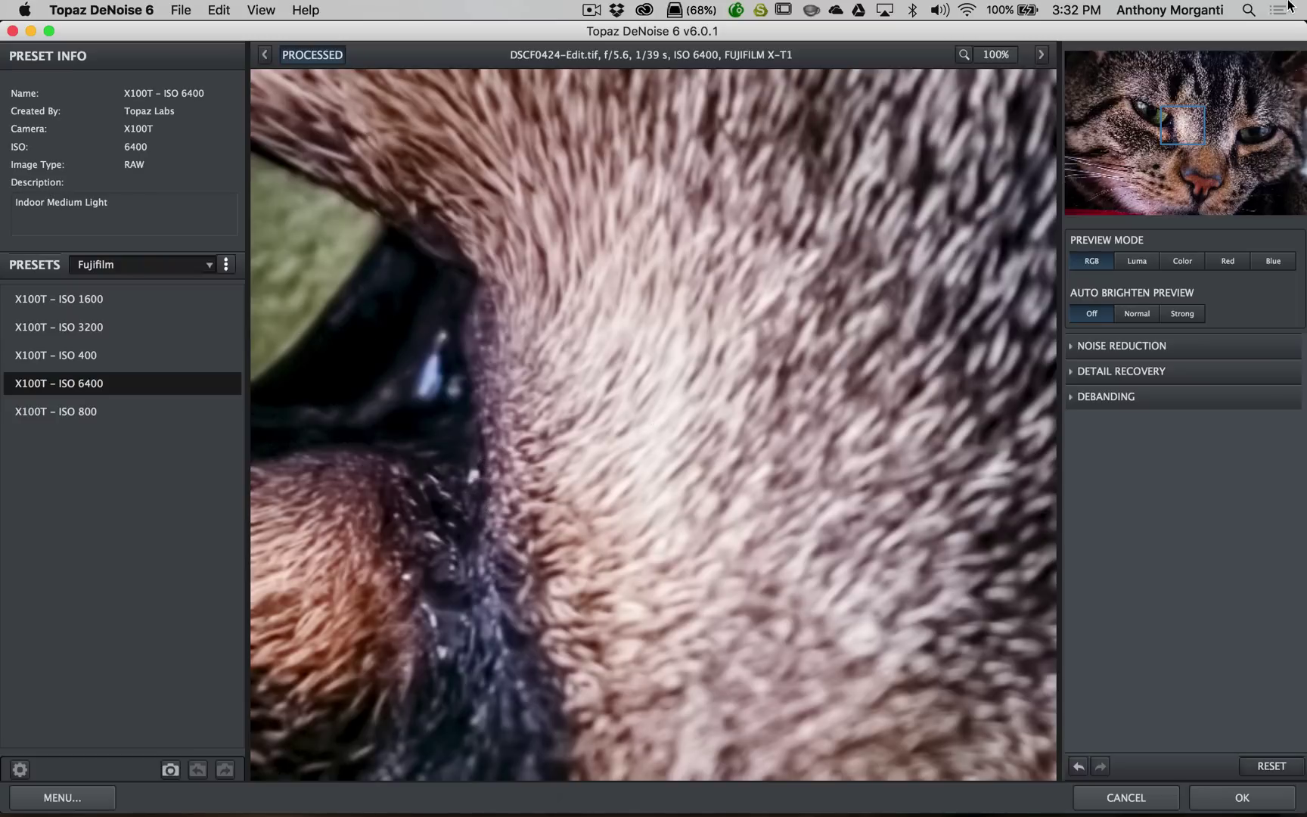
{"action": "mouse_move", "coordinate": [1178, 125]}
{"action": "left_mouse_down"}
{"action": "mouse_move", "coordinate": [1108, 131]}
{"action": "mouse_move", "coordinate": [1145, 170]}
{"action": "mouse_move", "coordinate": [1199, 173]}
{"action": "mouse_move", "coordinate": [1161, 139]}
{"action": "left_mouse_up"}
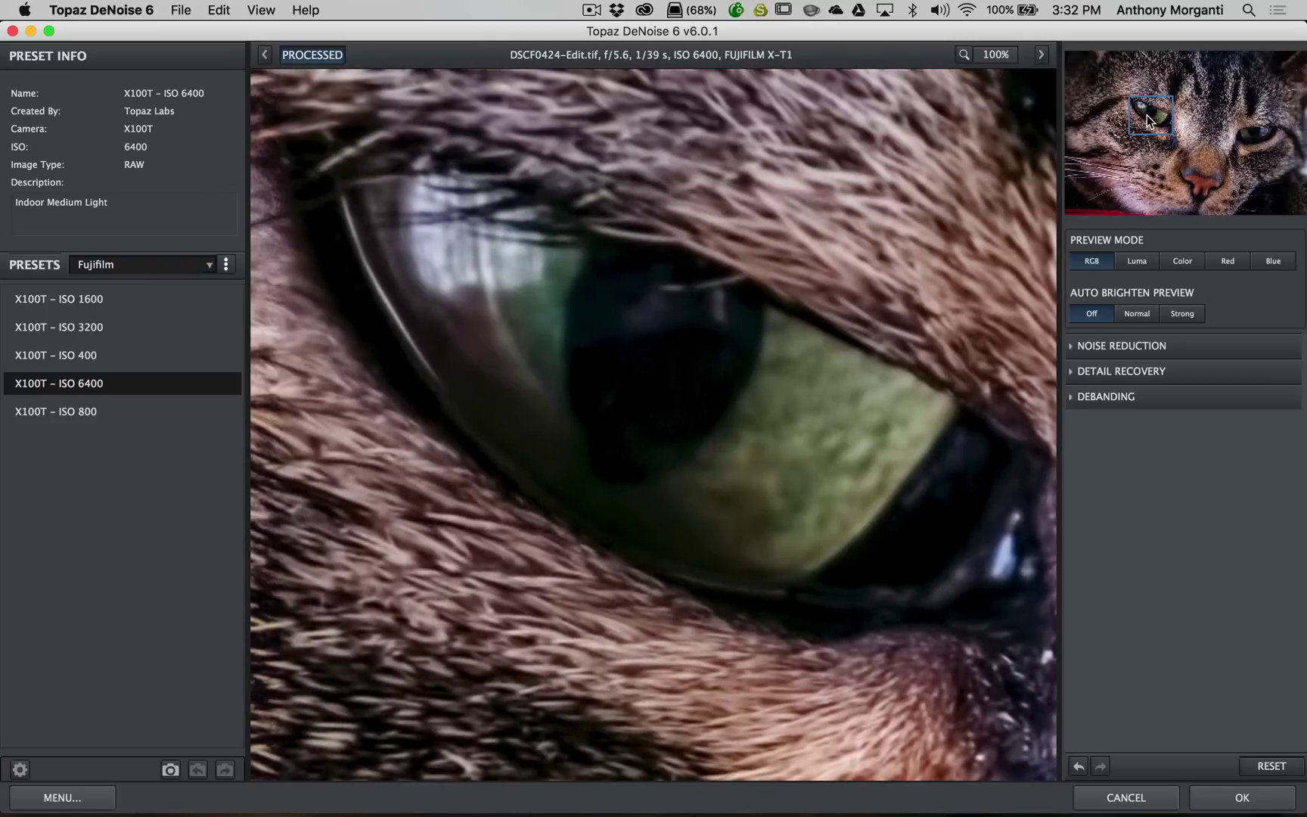
{"action": "left_click_drag", "start_coordinate": [1146, 116], "coordinate": [1143, 120]}
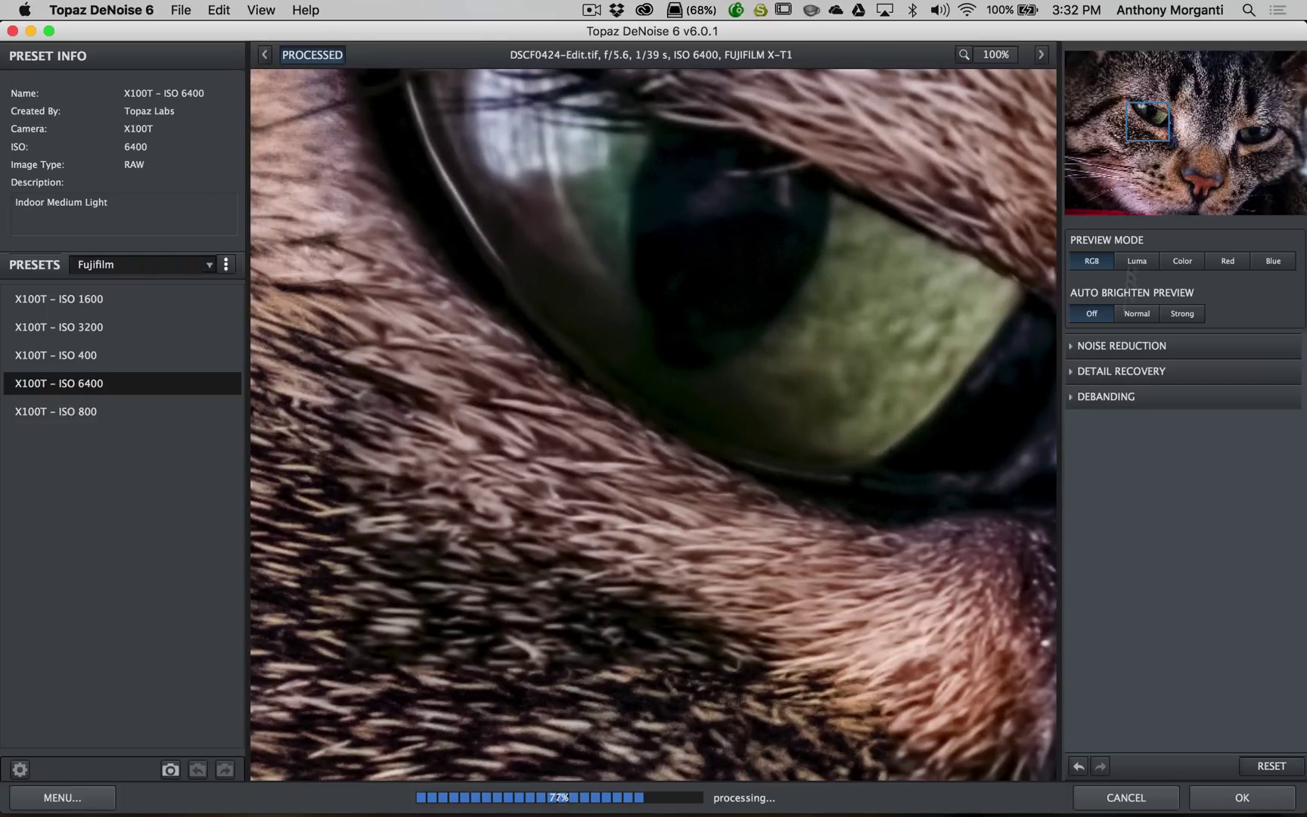
Try several Recover Detail strengths in the Detail Recovery settings and set the value to 0.25.
{"action": "left_click", "coordinate": [1071, 371]}
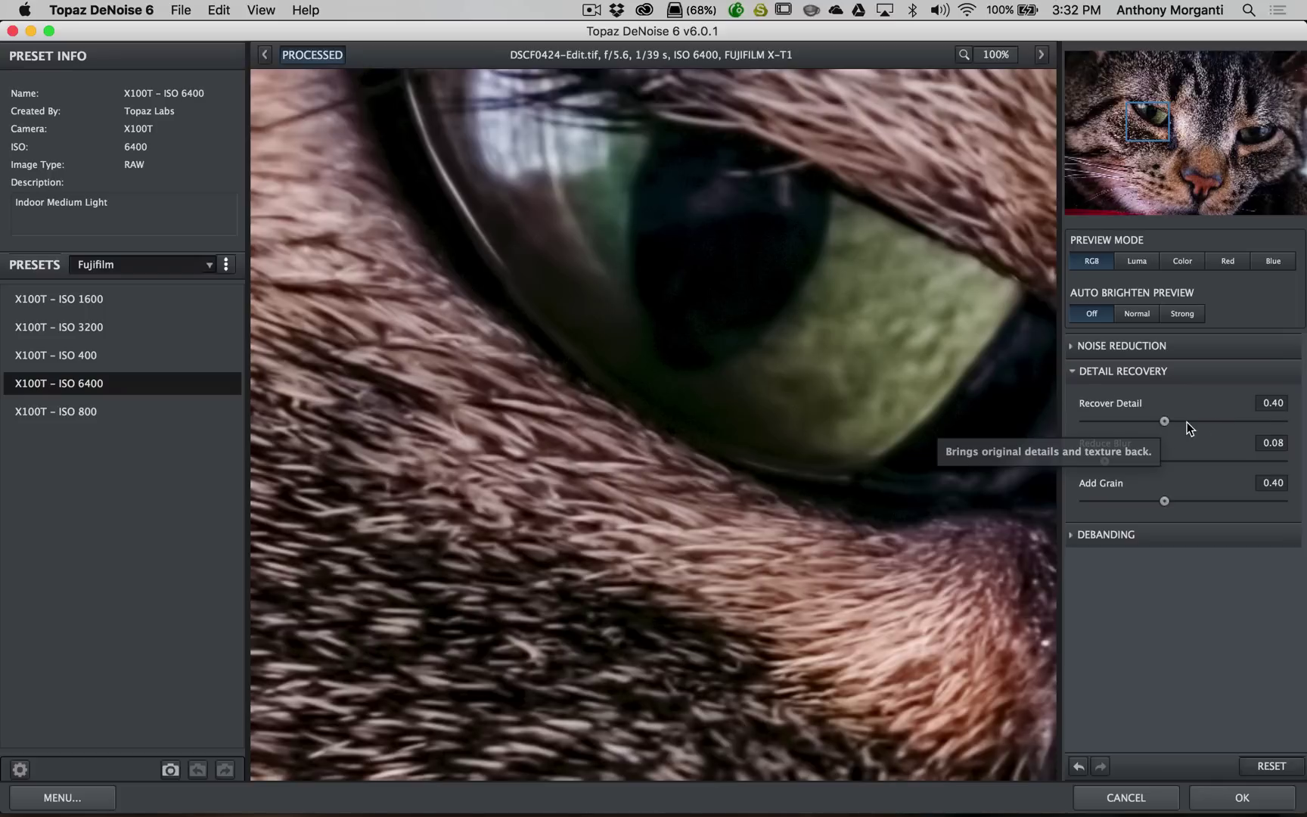
{"action": "left_click", "coordinate": [1209, 421]}
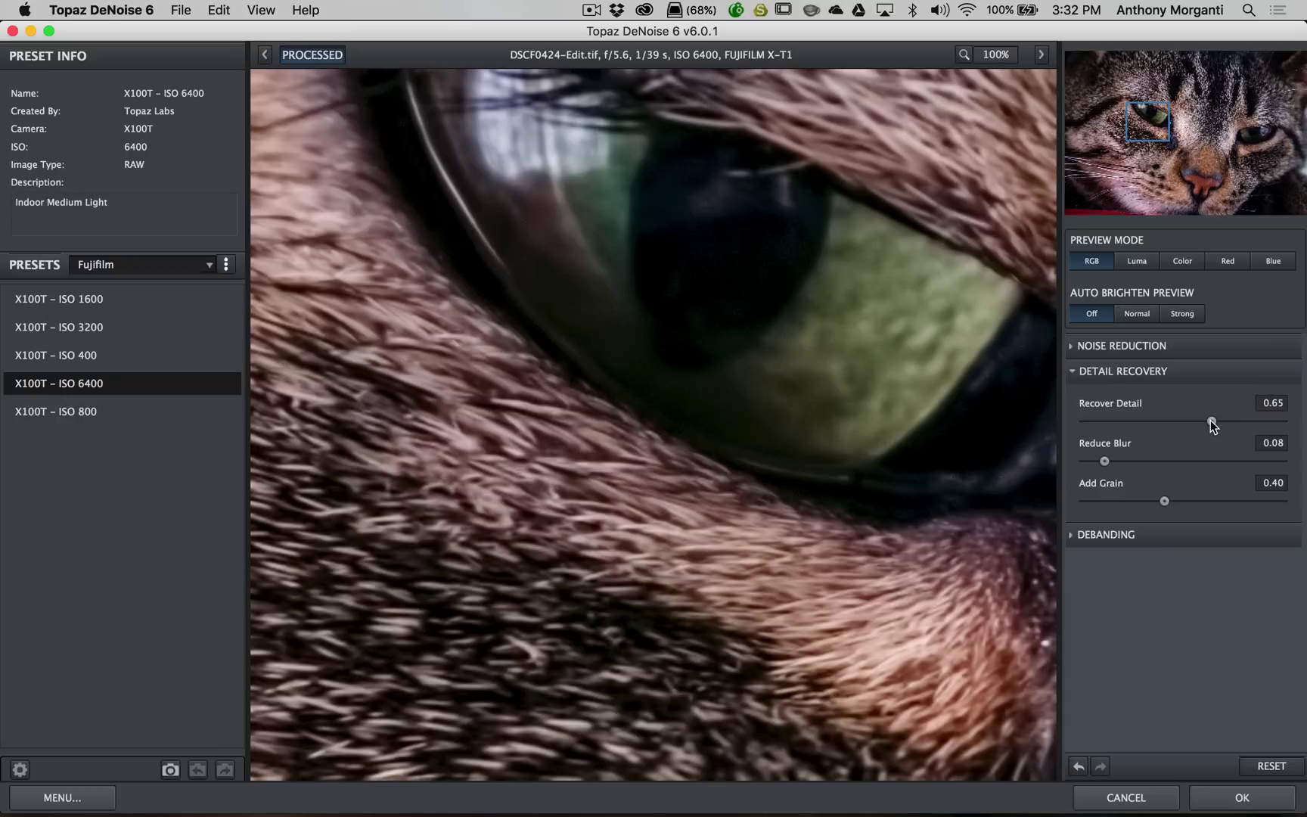
{"action": "left_click", "coordinate": [1127, 421]}
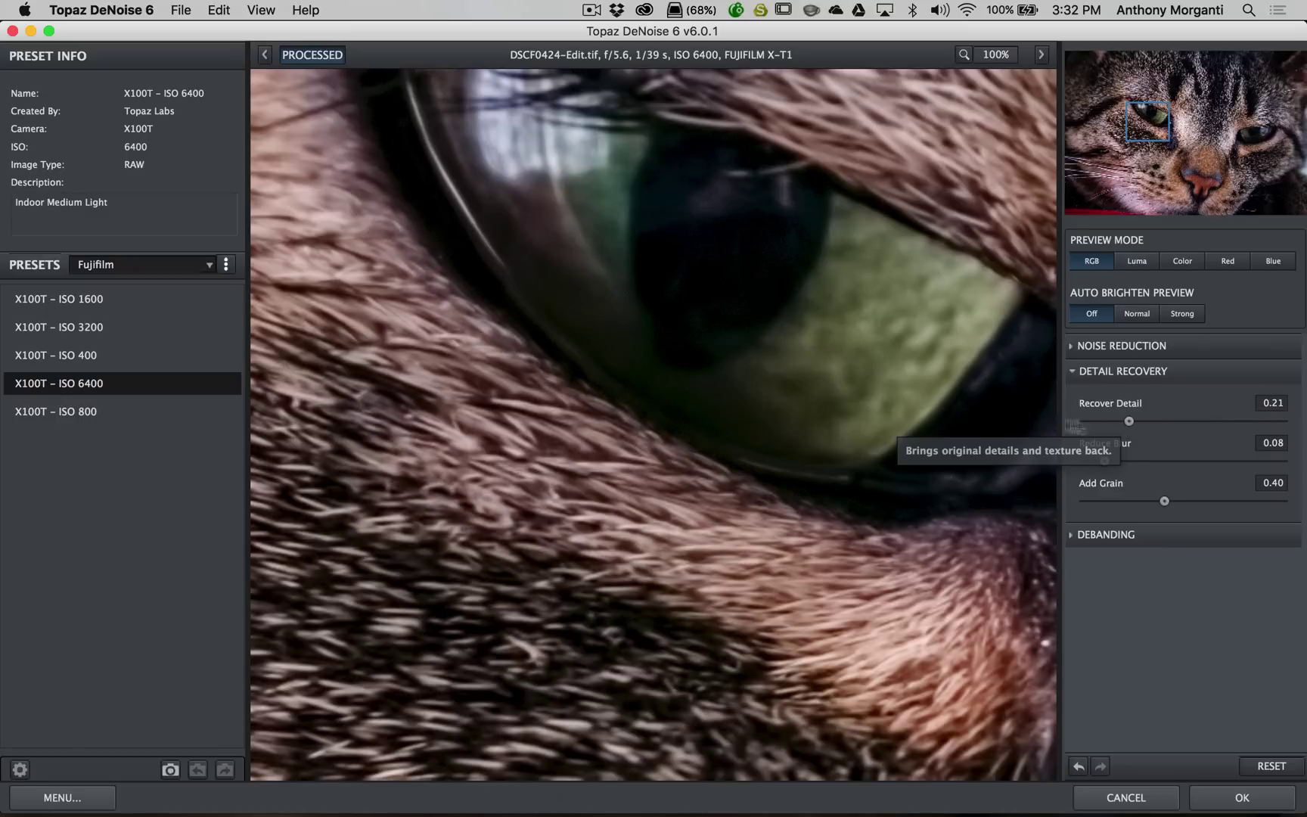
{"action": "left_click", "coordinate": [1111, 421]}
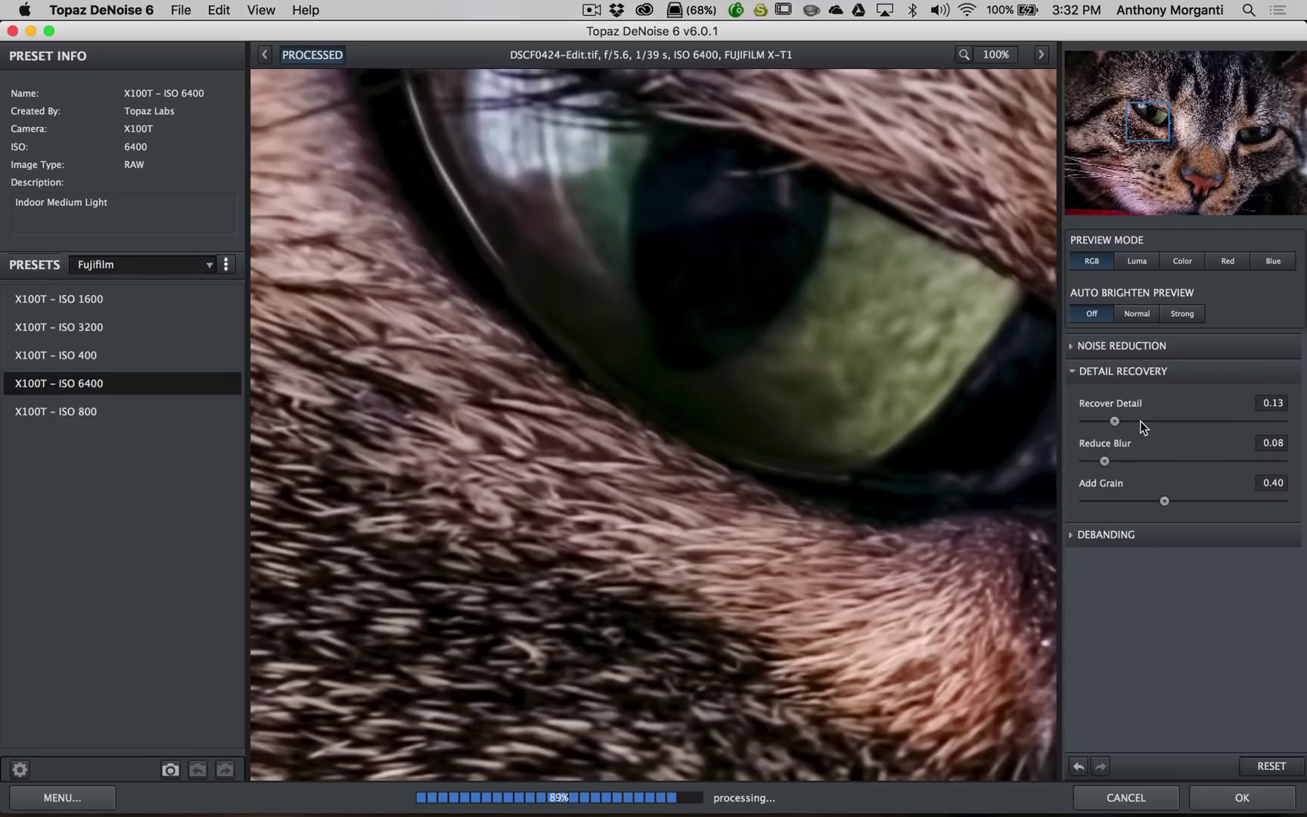
{"action": "left_click", "coordinate": [1133, 421]}
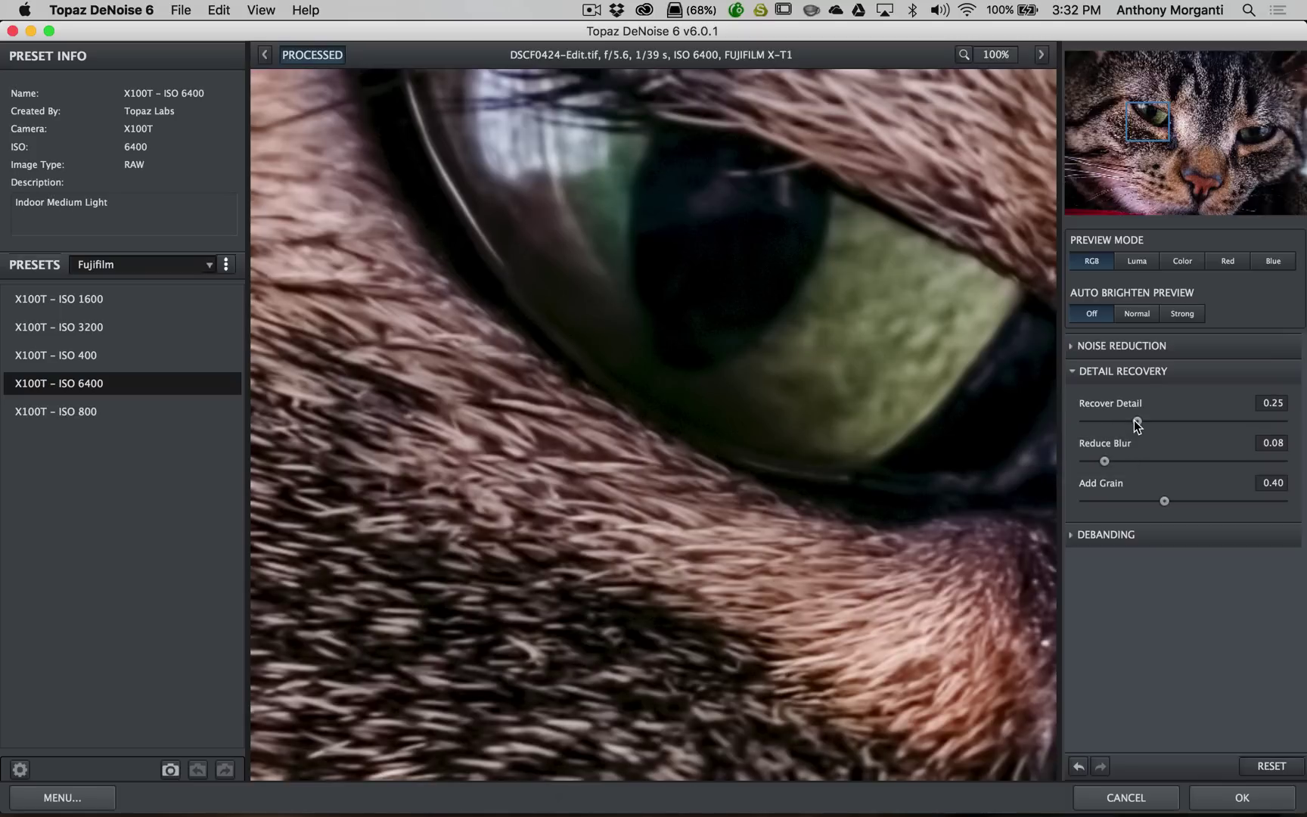
Try stronger Reduce Blur values on the cat photo and settle on 0.13.
{"action": "left_click", "coordinate": [1134, 461]}
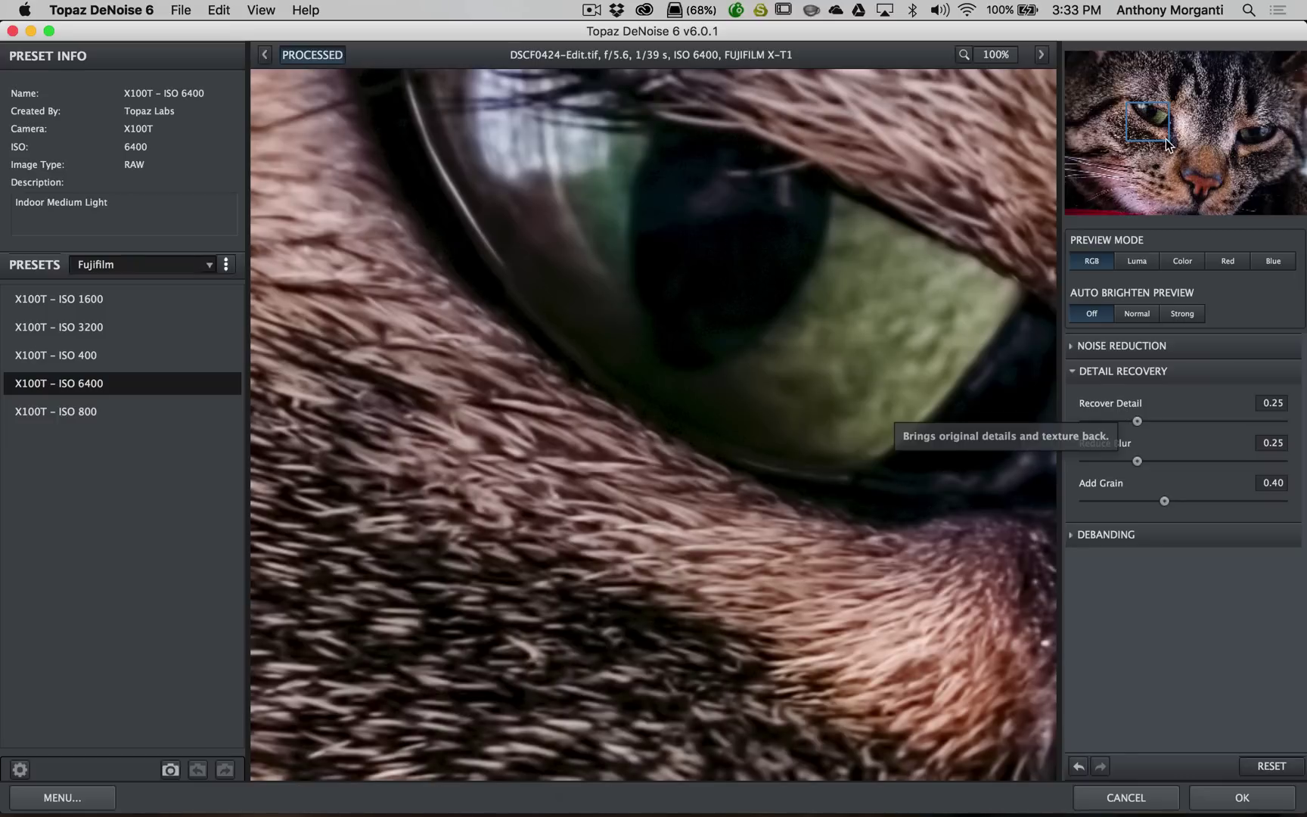
{"action": "left_click", "coordinate": [1150, 460]}
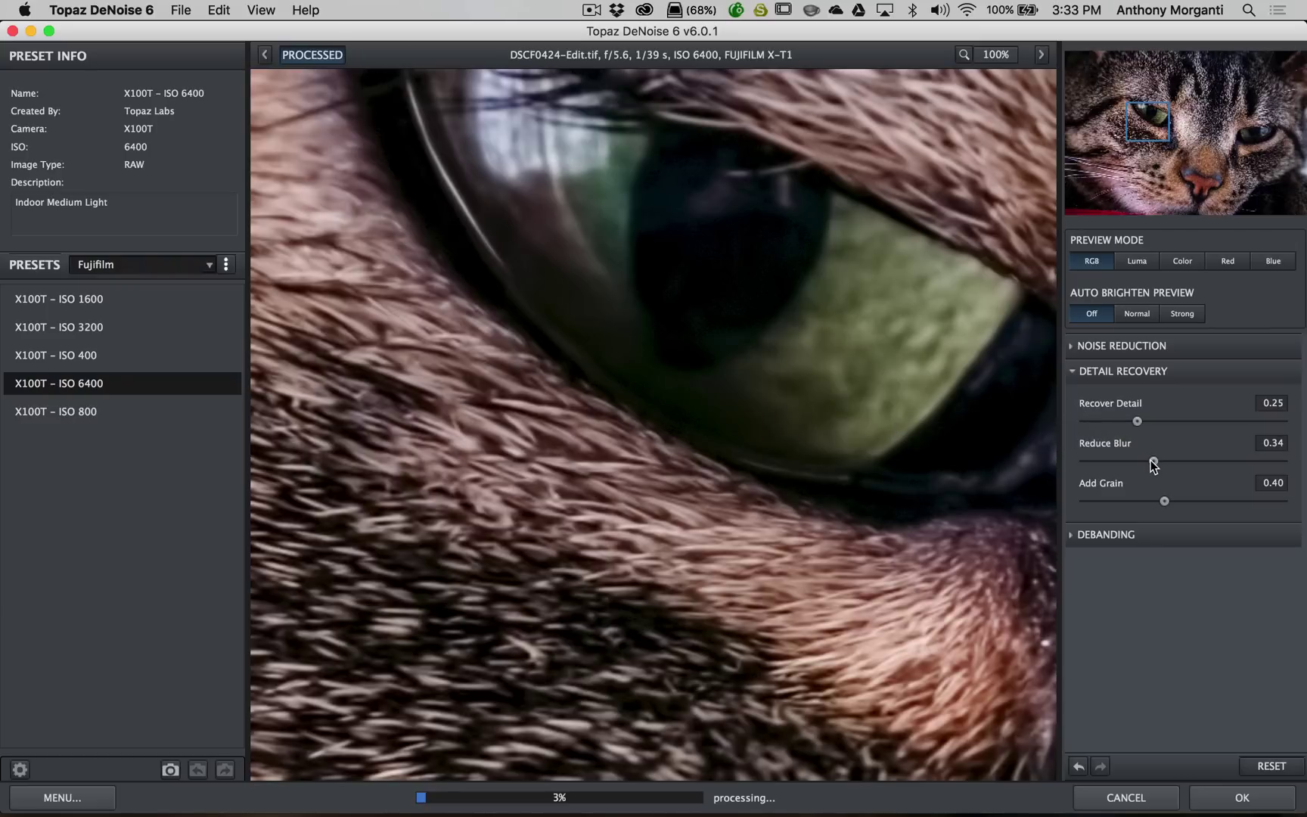
{"action": "left_click", "coordinate": [1112, 461]}
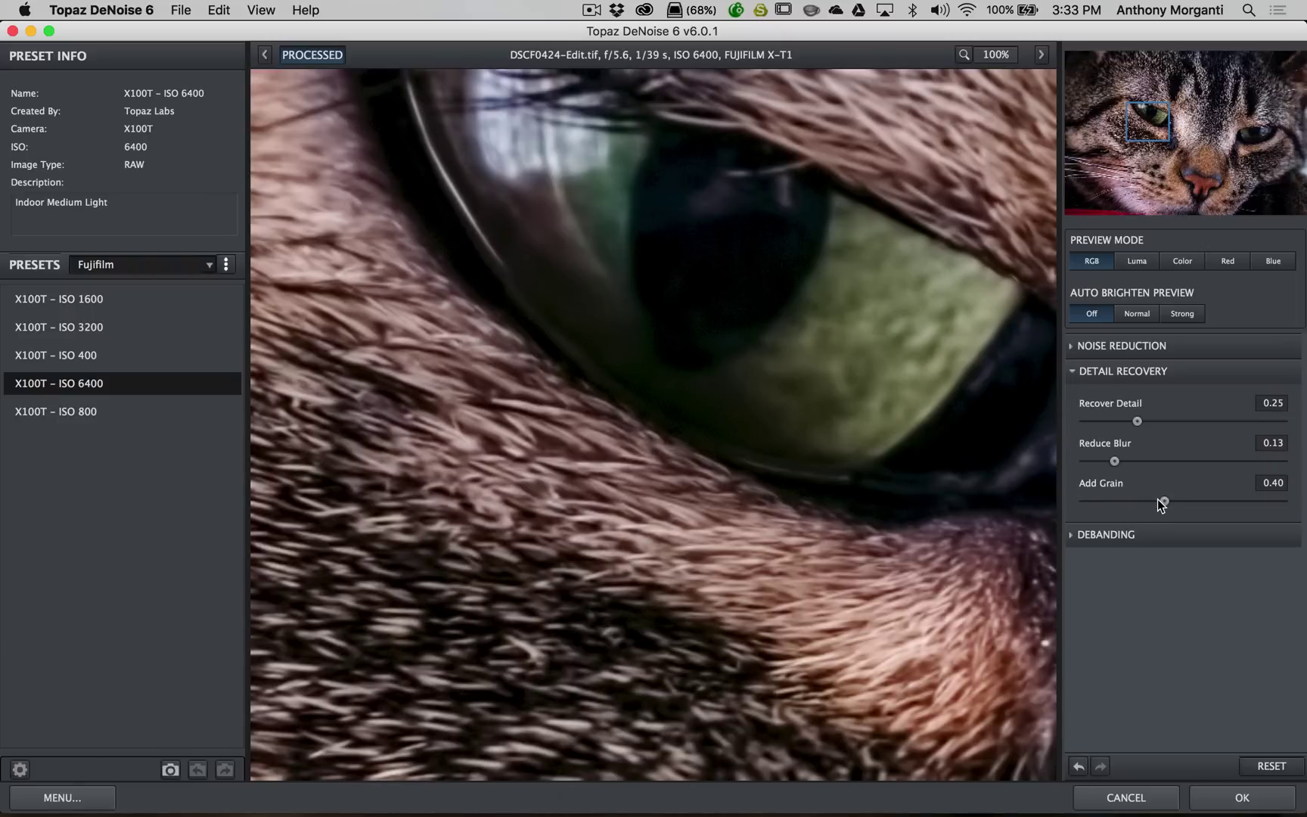
Set Add Grain to 0.00, check the fur below the eye, and apply the noise reduction to return to Lightroom.
{"action": "left_click_drag", "start_coordinate": [1163, 499], "coordinate": [1097, 503]}
{"action": "left_click_drag", "start_coordinate": [873, 635], "coordinate": [912, 467]}
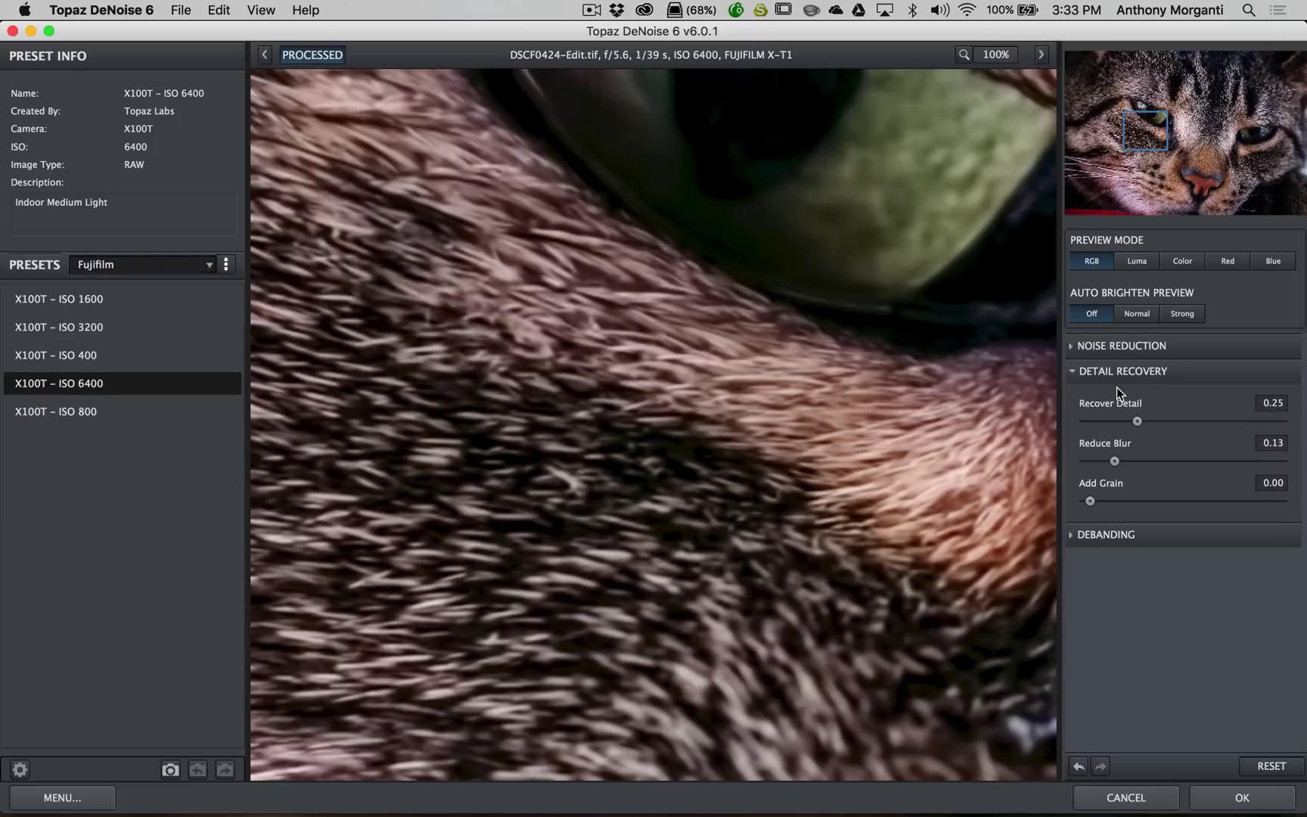
{"action": "left_click", "coordinate": [1240, 802]}
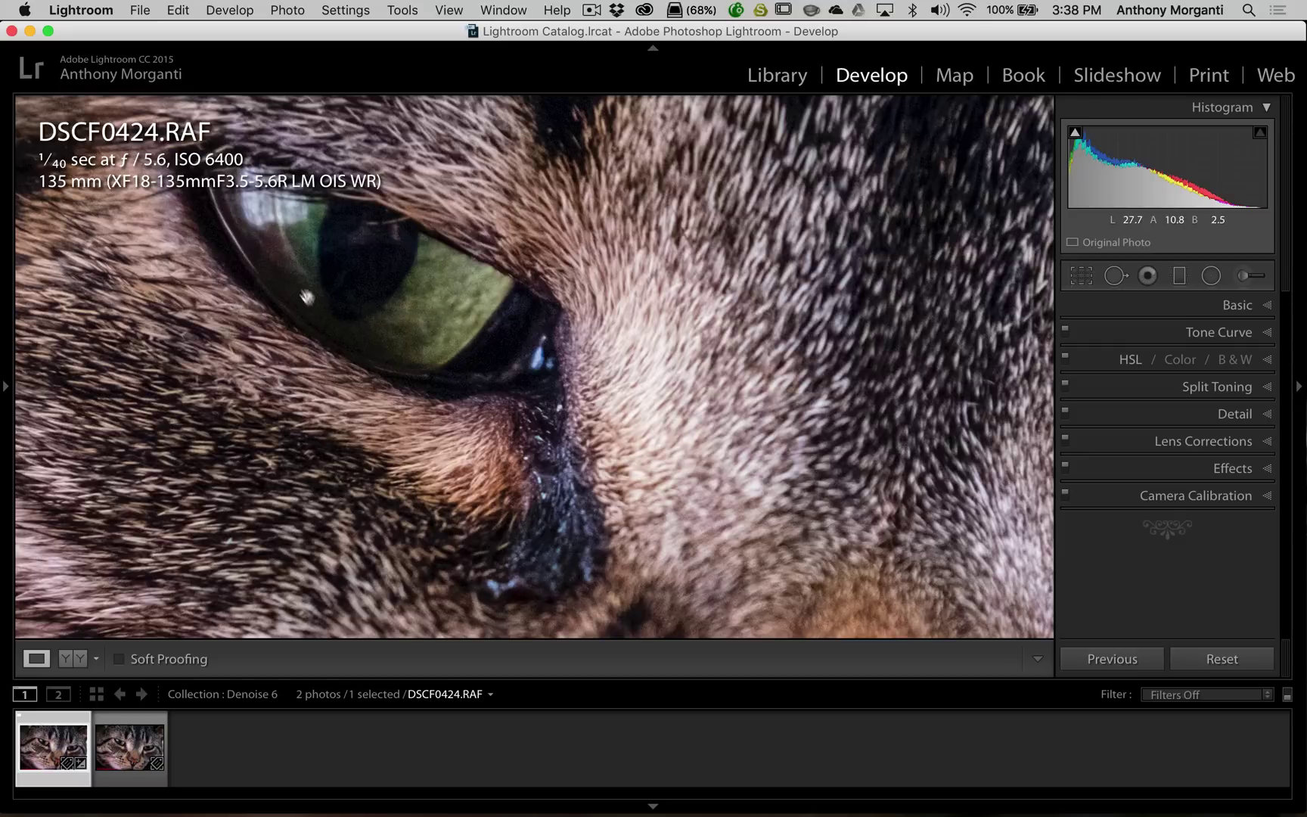
Compare the denoised DSCF0424-Edit.tif with DSCF0424.RAF close up at the cat's green eye.
{"action": "left_click", "coordinate": [119, 751]}
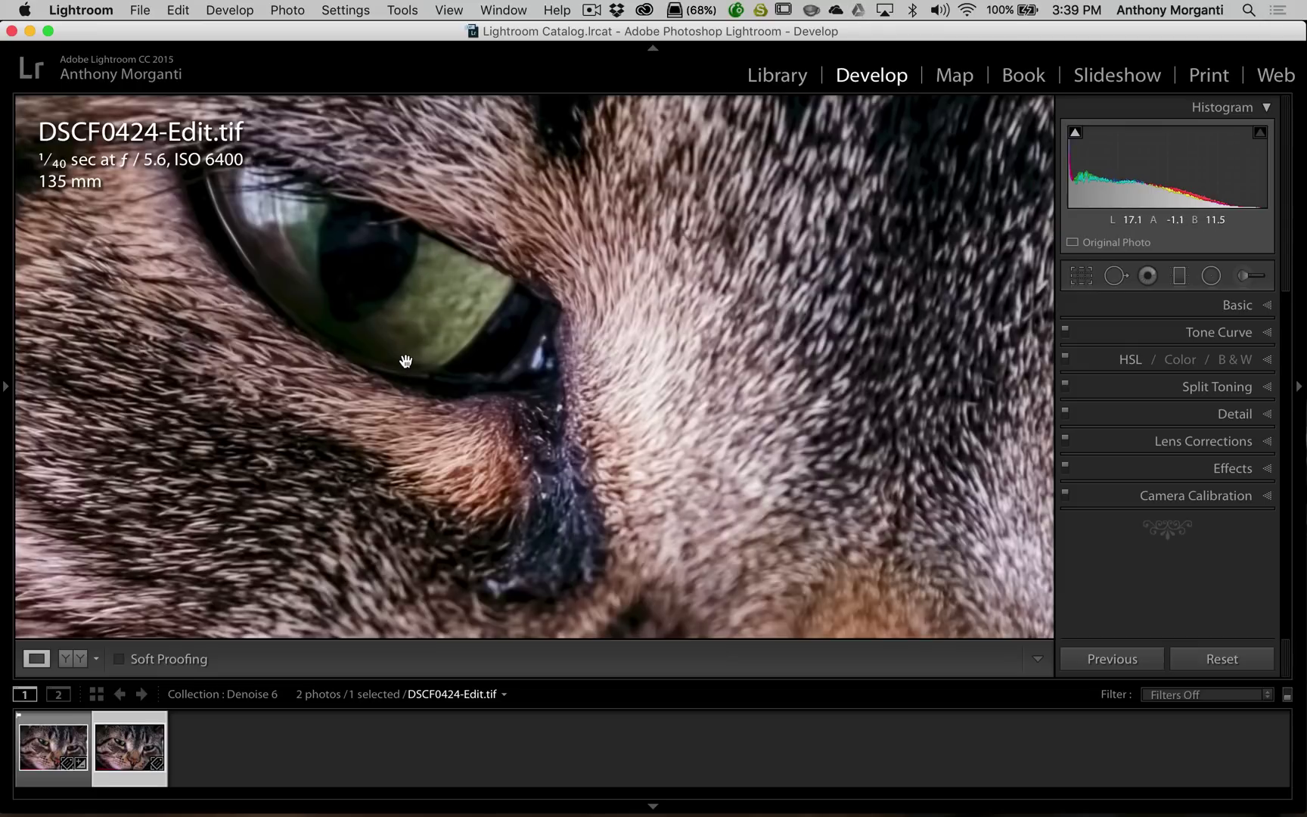
{"action": "left_click", "coordinate": [47, 749]}
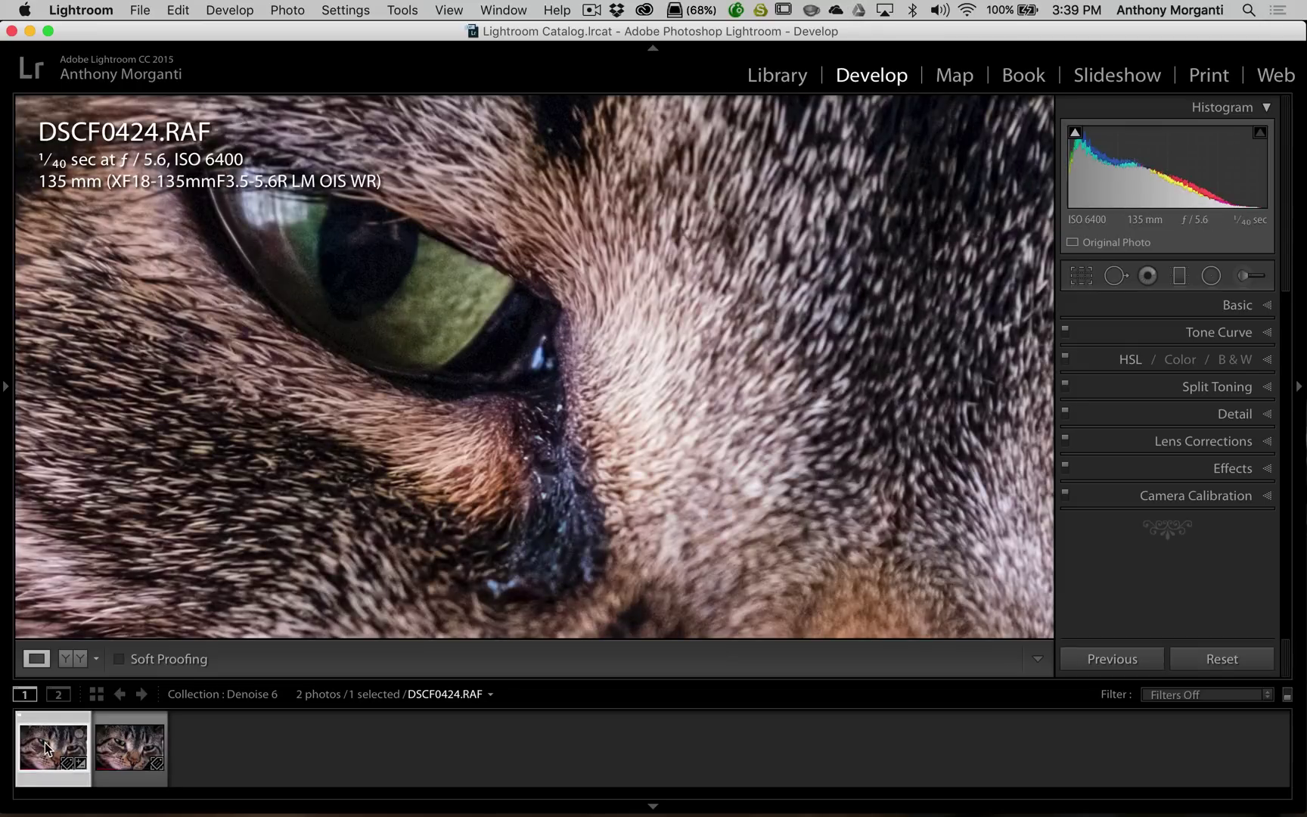
{"action": "left_click", "coordinate": [115, 750]}
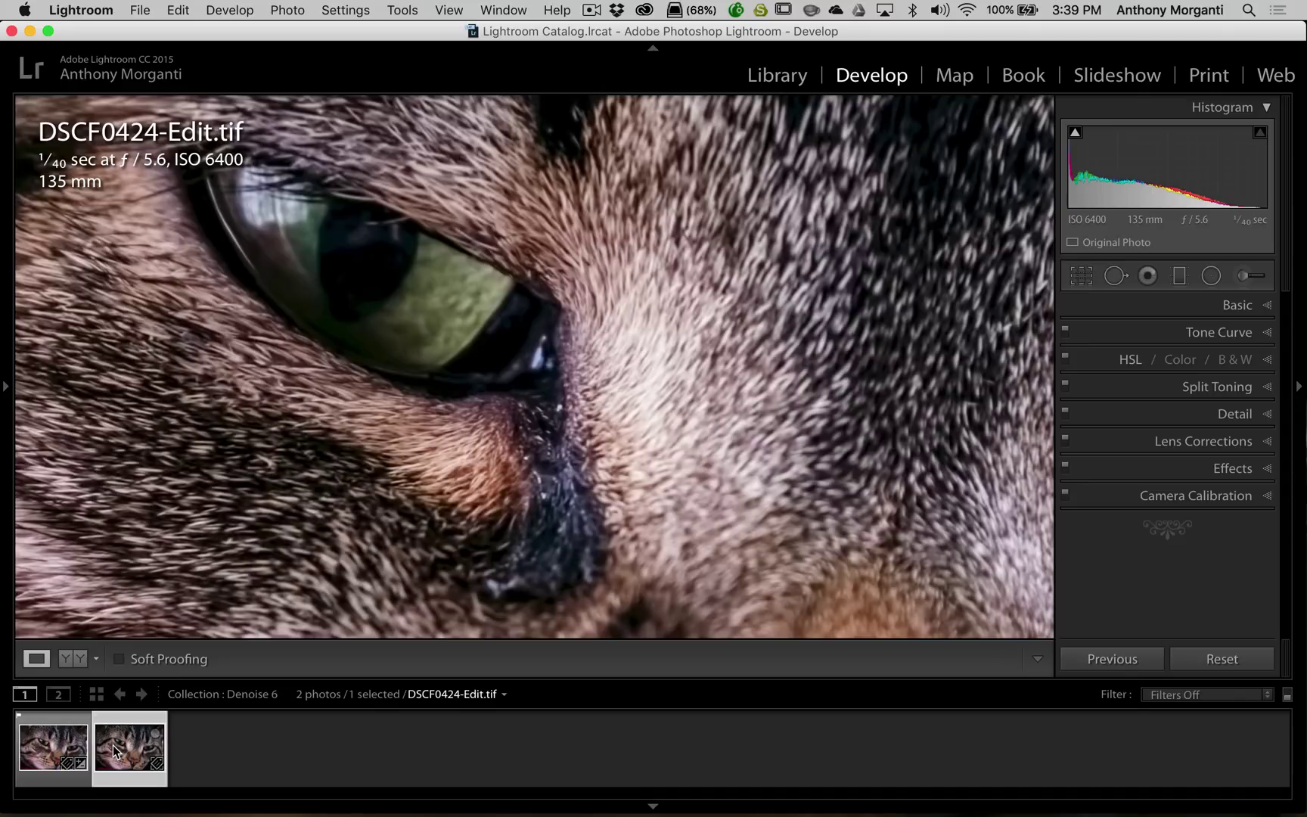
Set the Sharpening Amount of DSCF0424-Edit.tif to 71 in the Detail settings.
{"action": "left_click", "coordinate": [375, 275]}
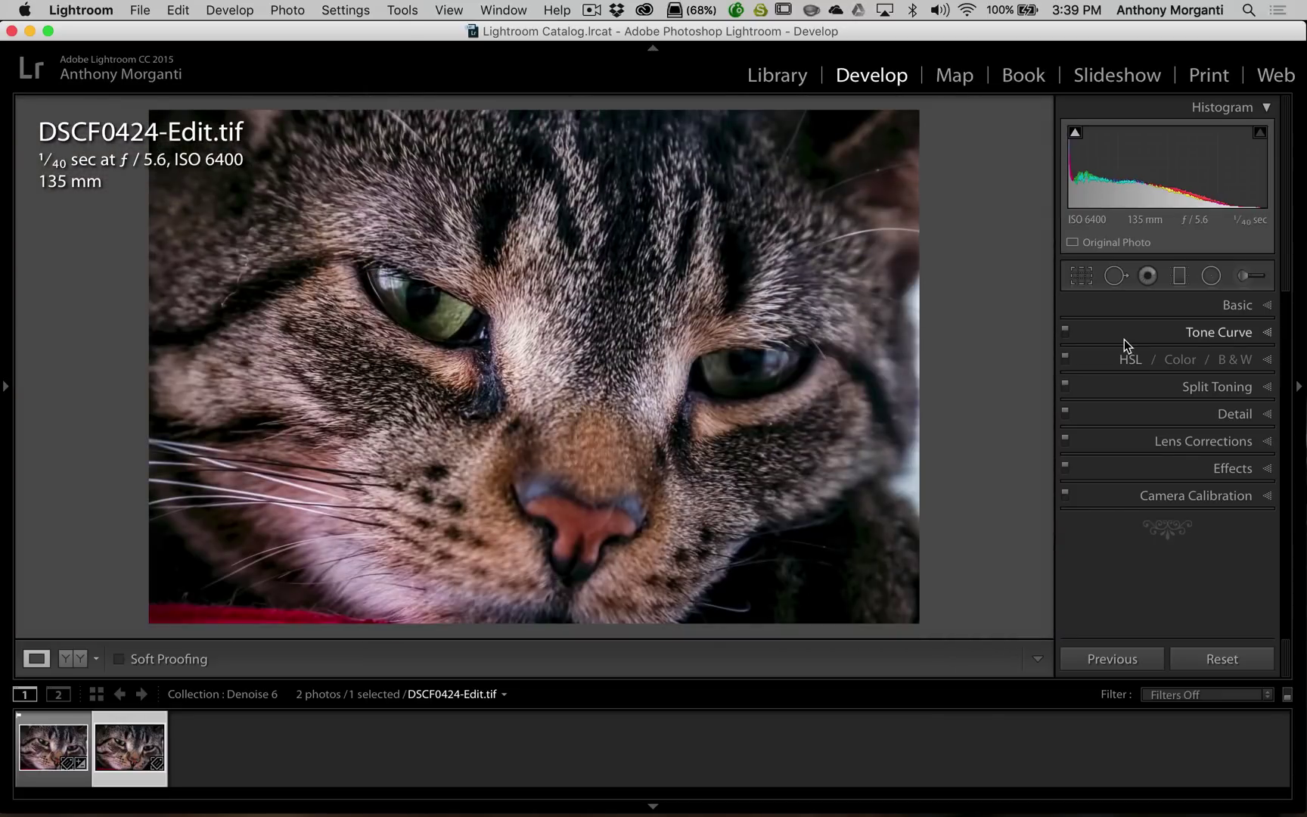
{"action": "left_click", "coordinate": [1228, 416]}
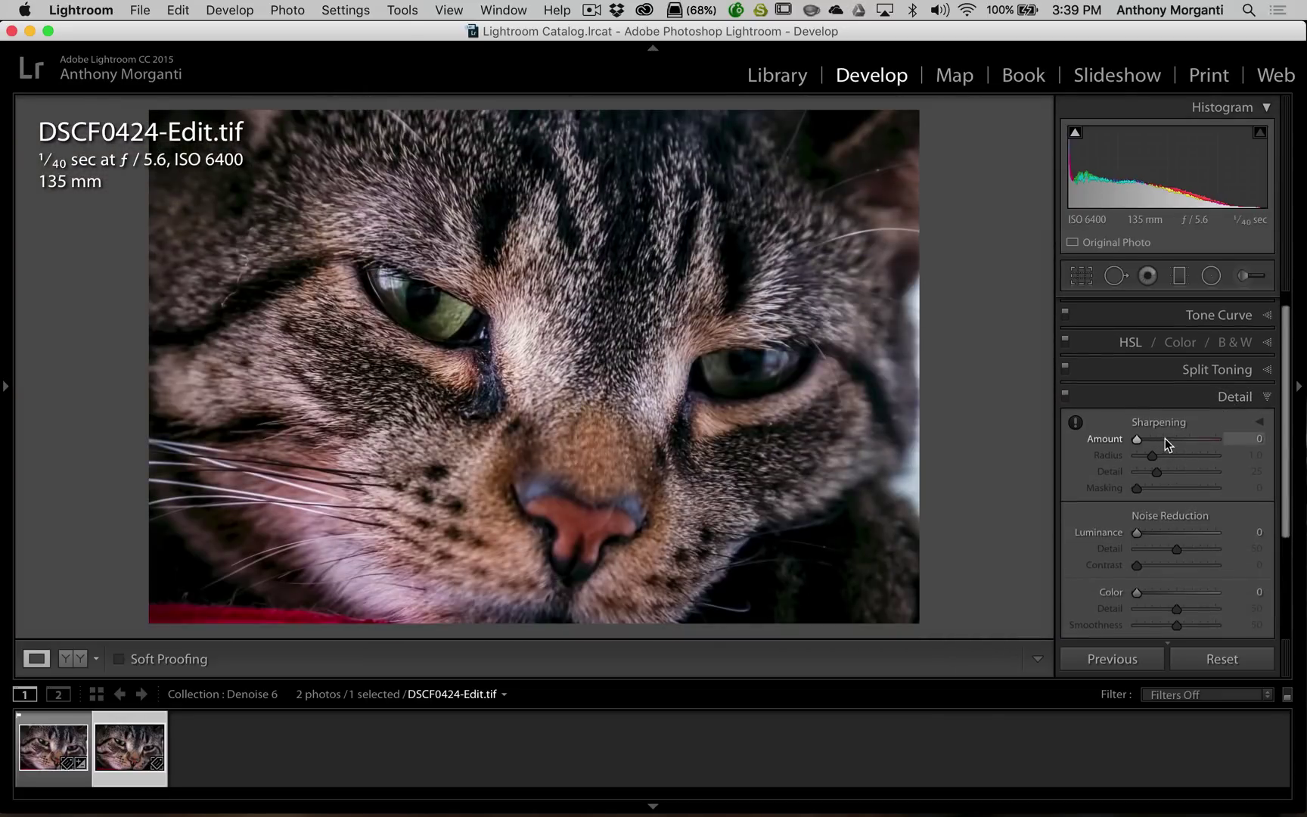
{"action": "left_click", "coordinate": [1167, 439]}
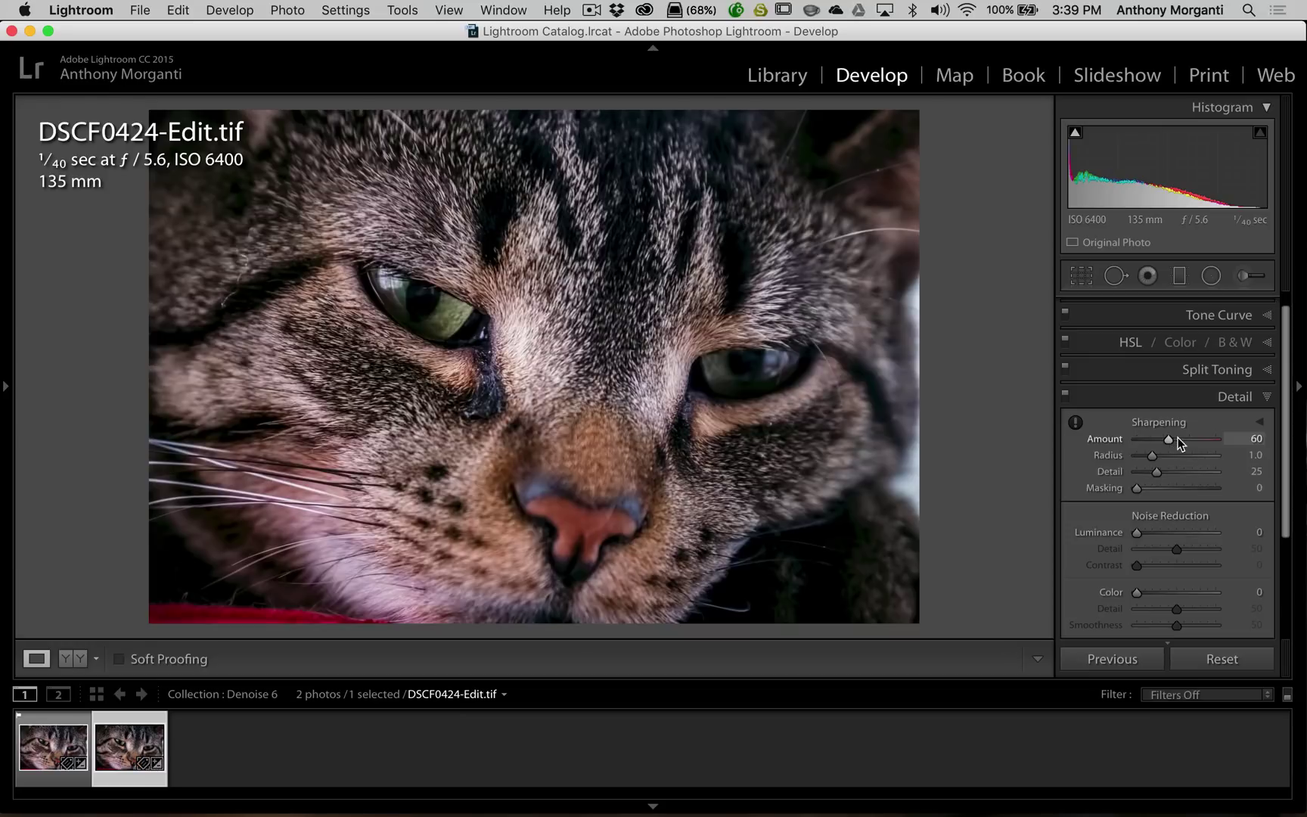
{"action": "left_click", "coordinate": [1178, 438]}
{"action": "left_click_drag", "start_coordinate": [1179, 438], "coordinate": [1173, 439]}
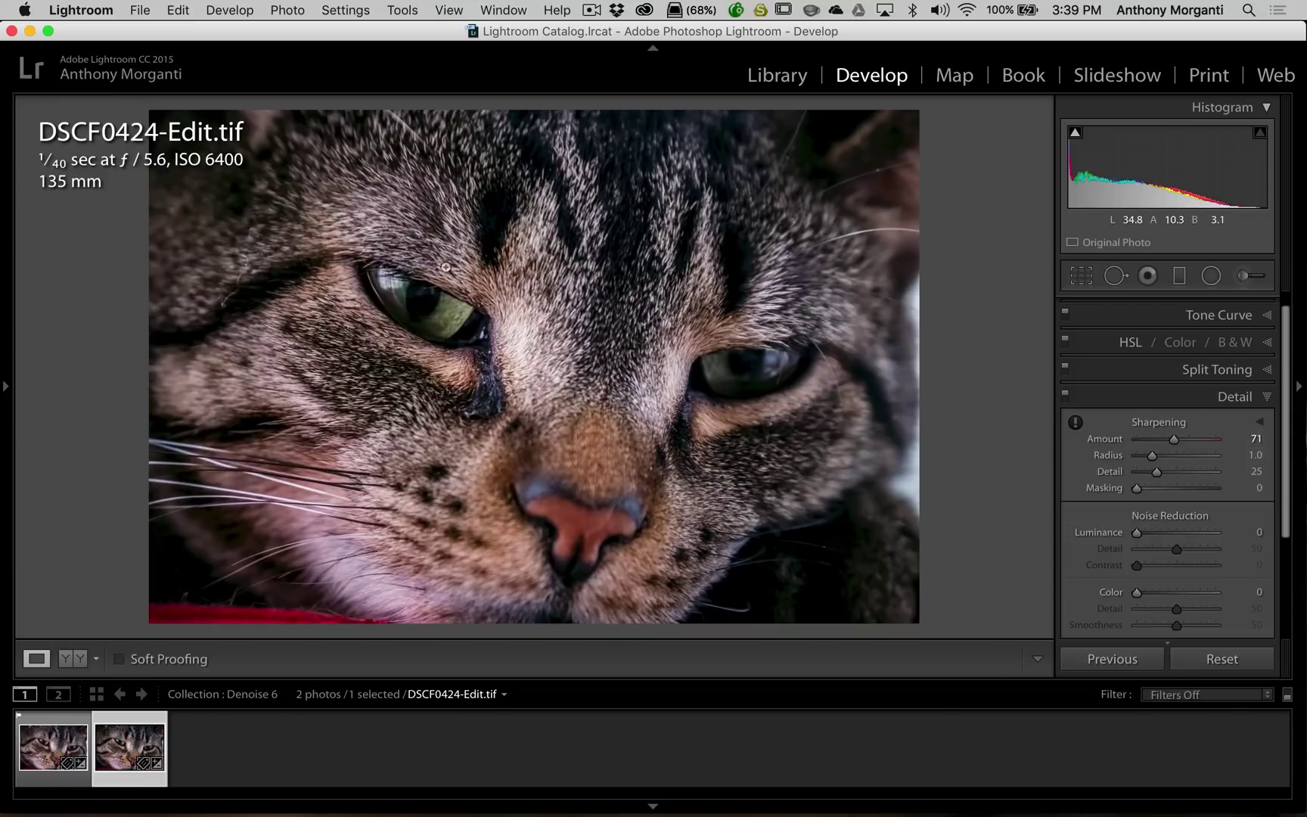
Compare the sharpened DSCF0424-Edit.tif with the unsharpened DSCF0424.RAF close up at the eye.
{"action": "left_click", "coordinate": [421, 301]}
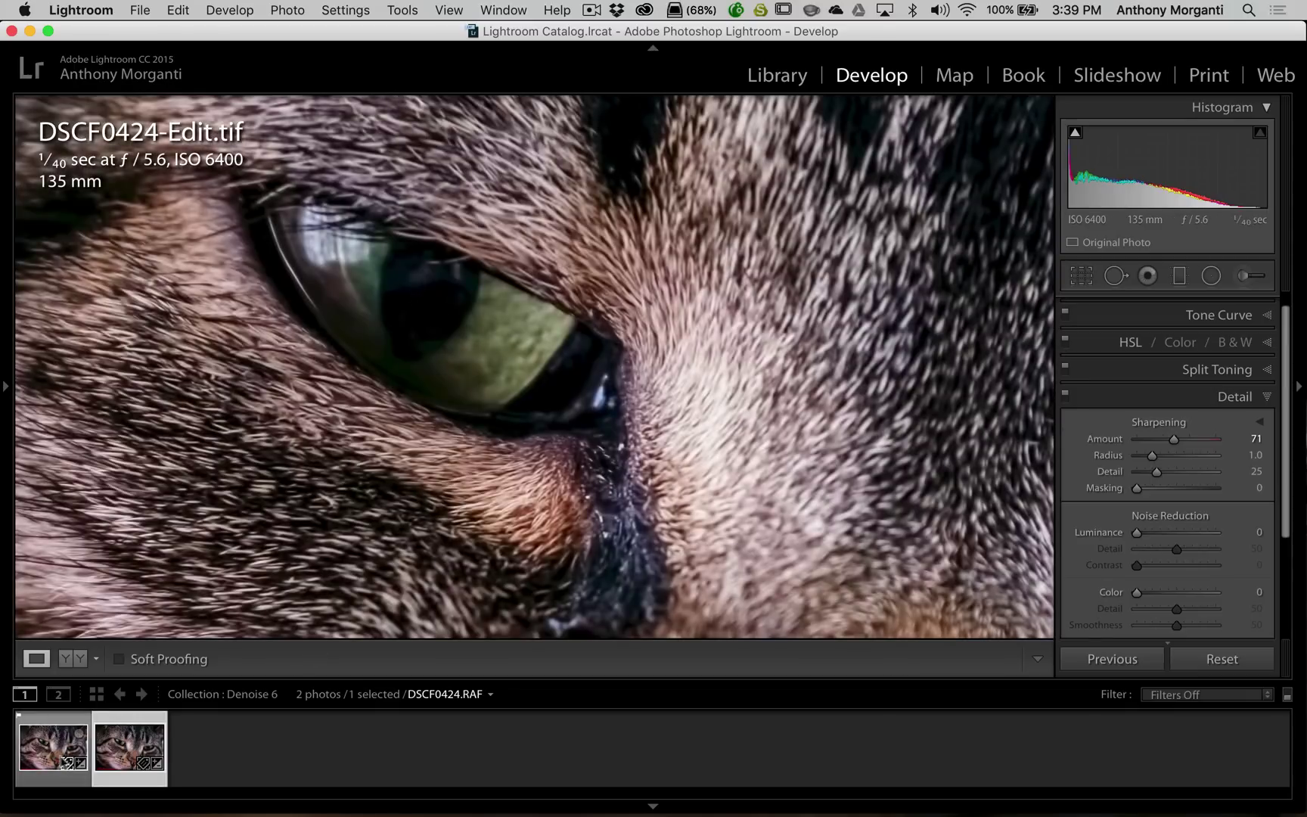
{"action": "left_click", "coordinate": [48, 752]}
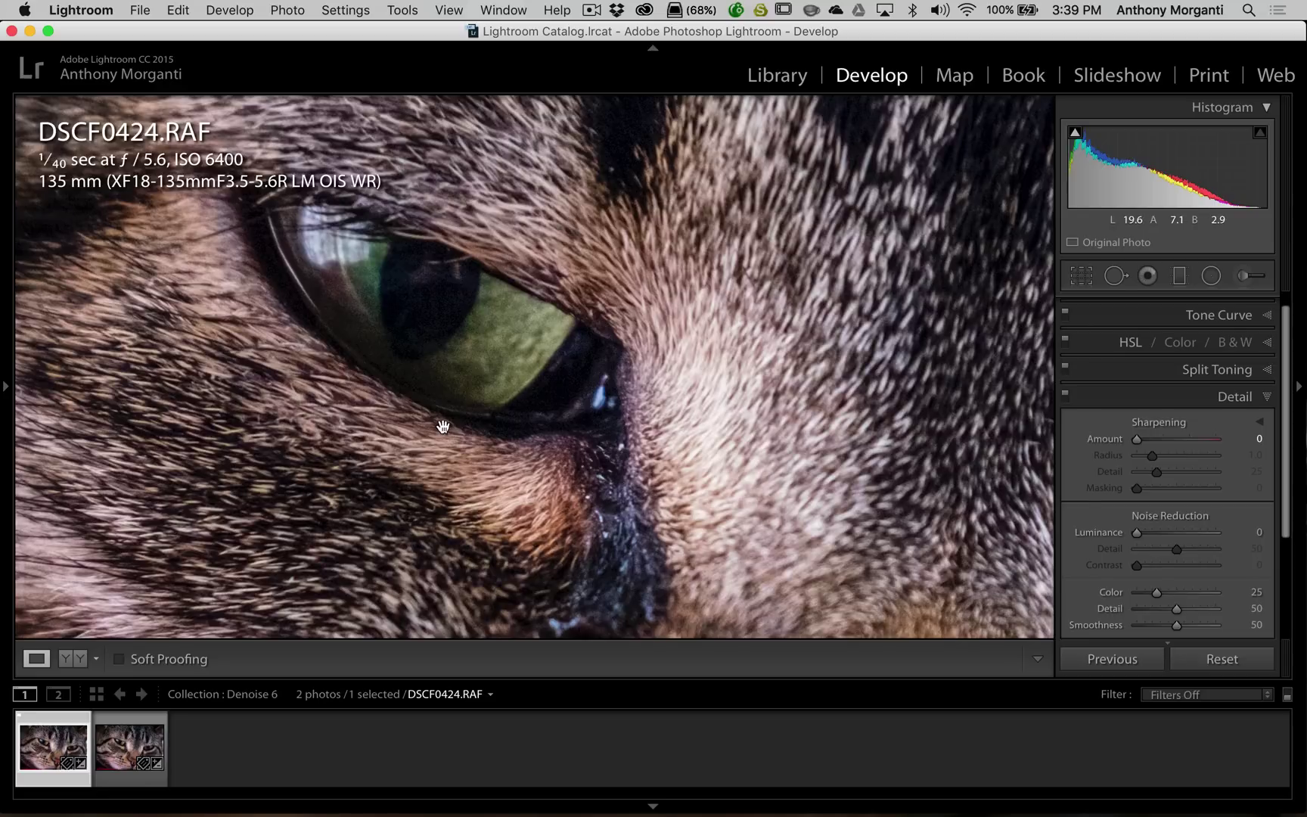
{"action": "left_click", "coordinate": [125, 747]}
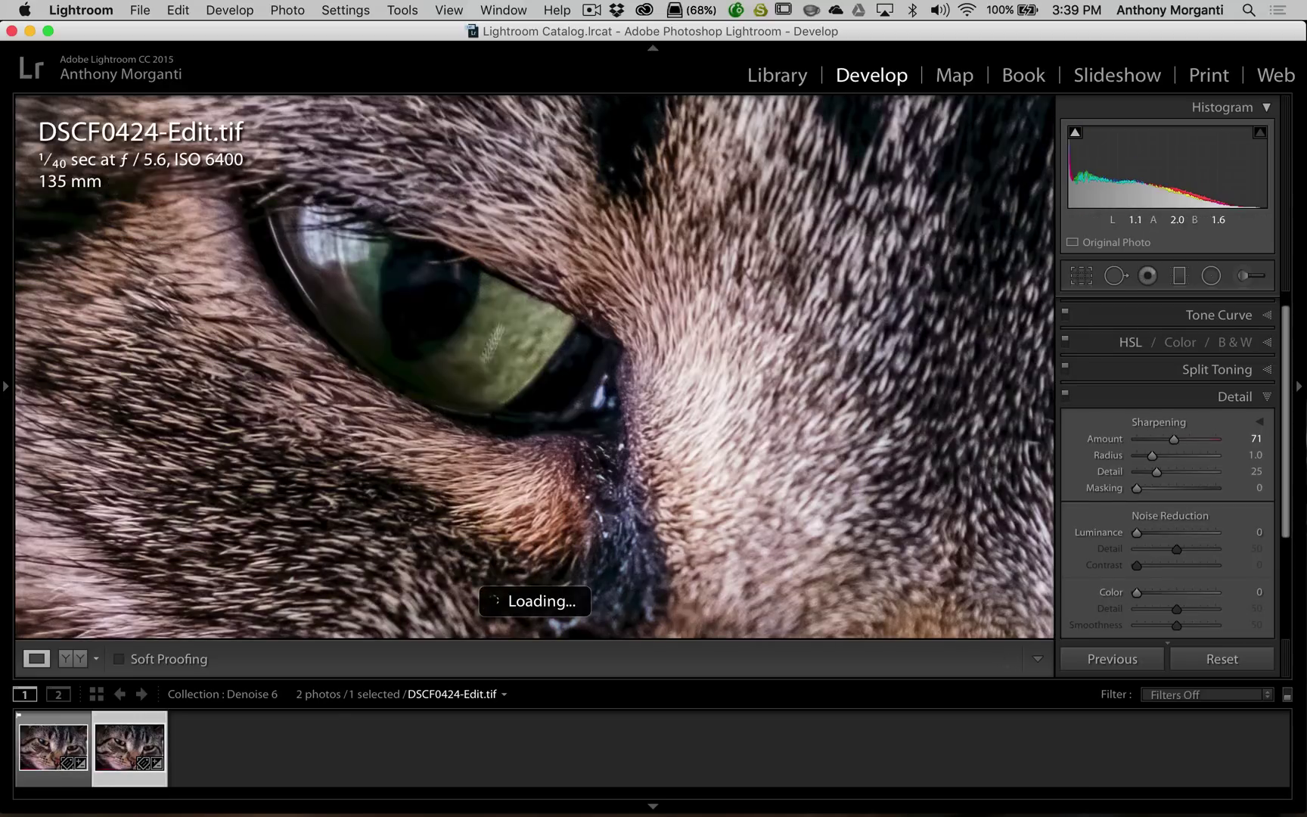
Check DSCF0424.RAF against the sharpened DSCF0424-Edit.tif once more, and return the edited photo to full view.
{"action": "left_click", "coordinate": [43, 745]}
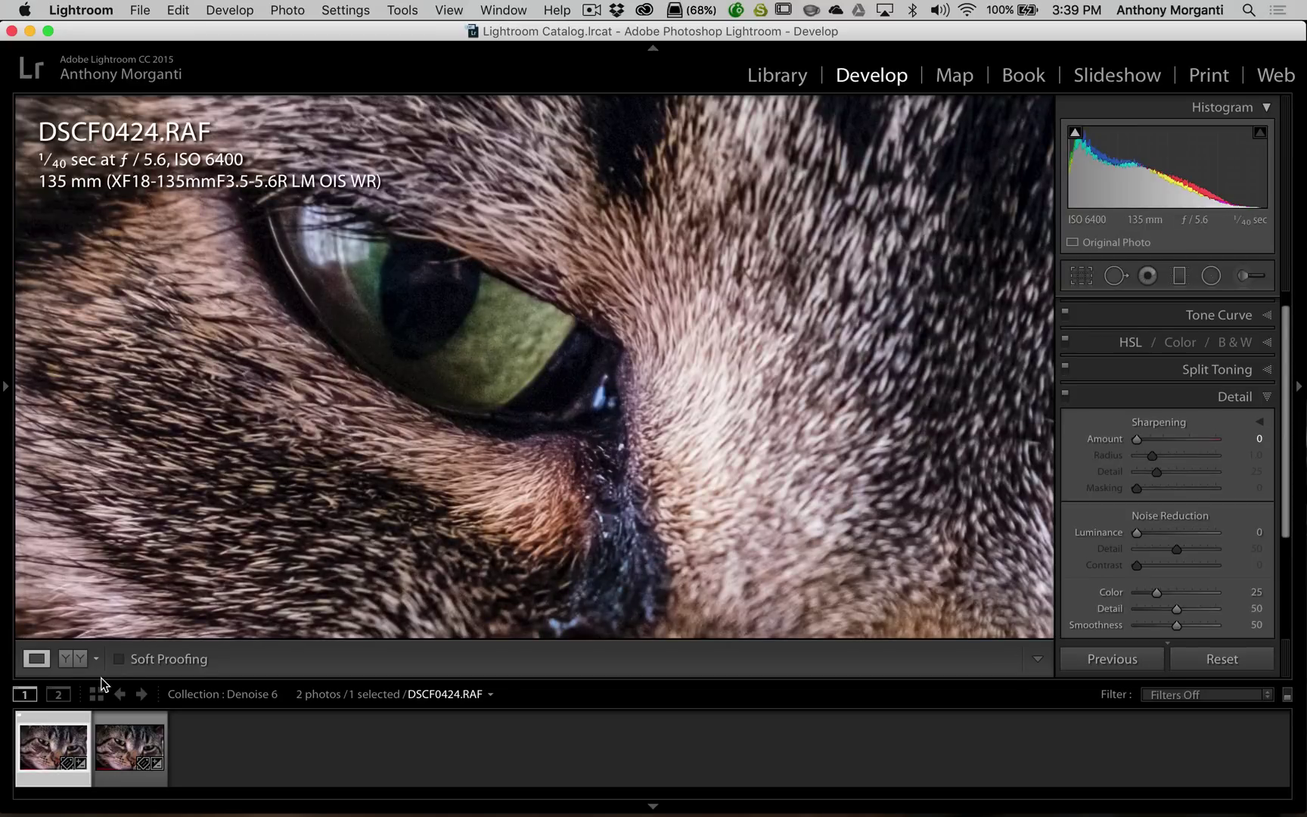
{"action": "left_click", "coordinate": [118, 747]}
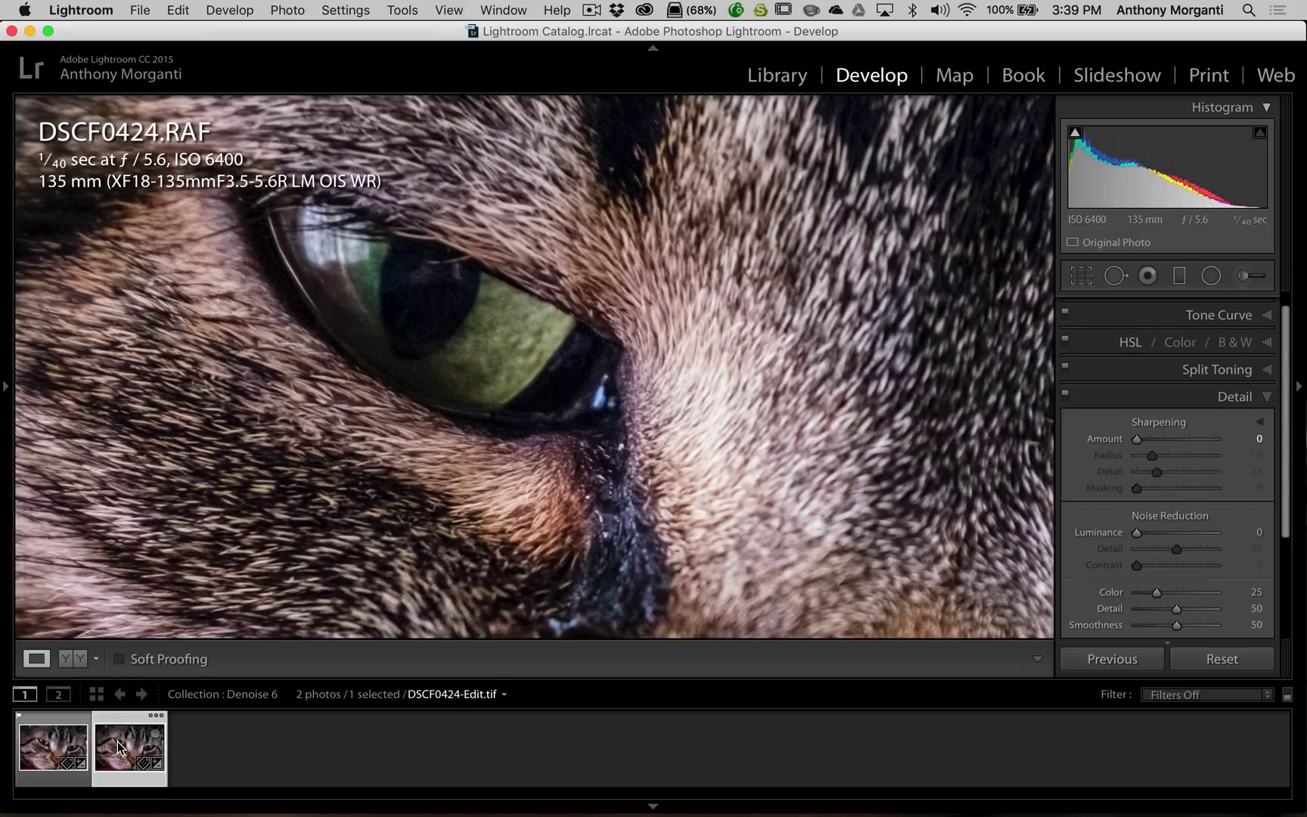
{"action": "left_click", "coordinate": [392, 351]}
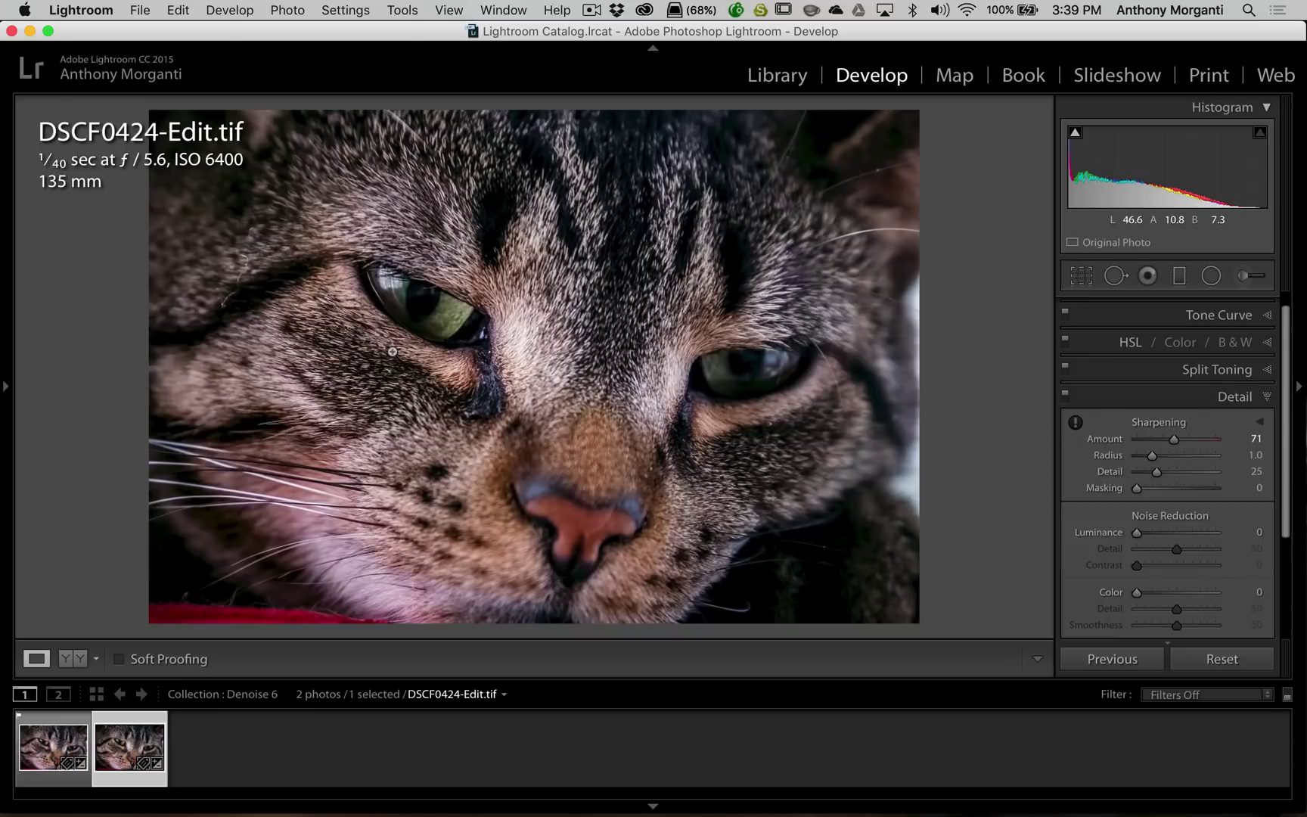
Switch to the Topaz Labs support page in Safari and review the camera-specific presets listed for DeNoise 6.0.0 and 6.0.1.
{"action": "key", "text": "ctrl+Right"}
{"action": "scroll", "coordinate": [395, 348], "scroll_direction": "up", "scroll_amount": 10}
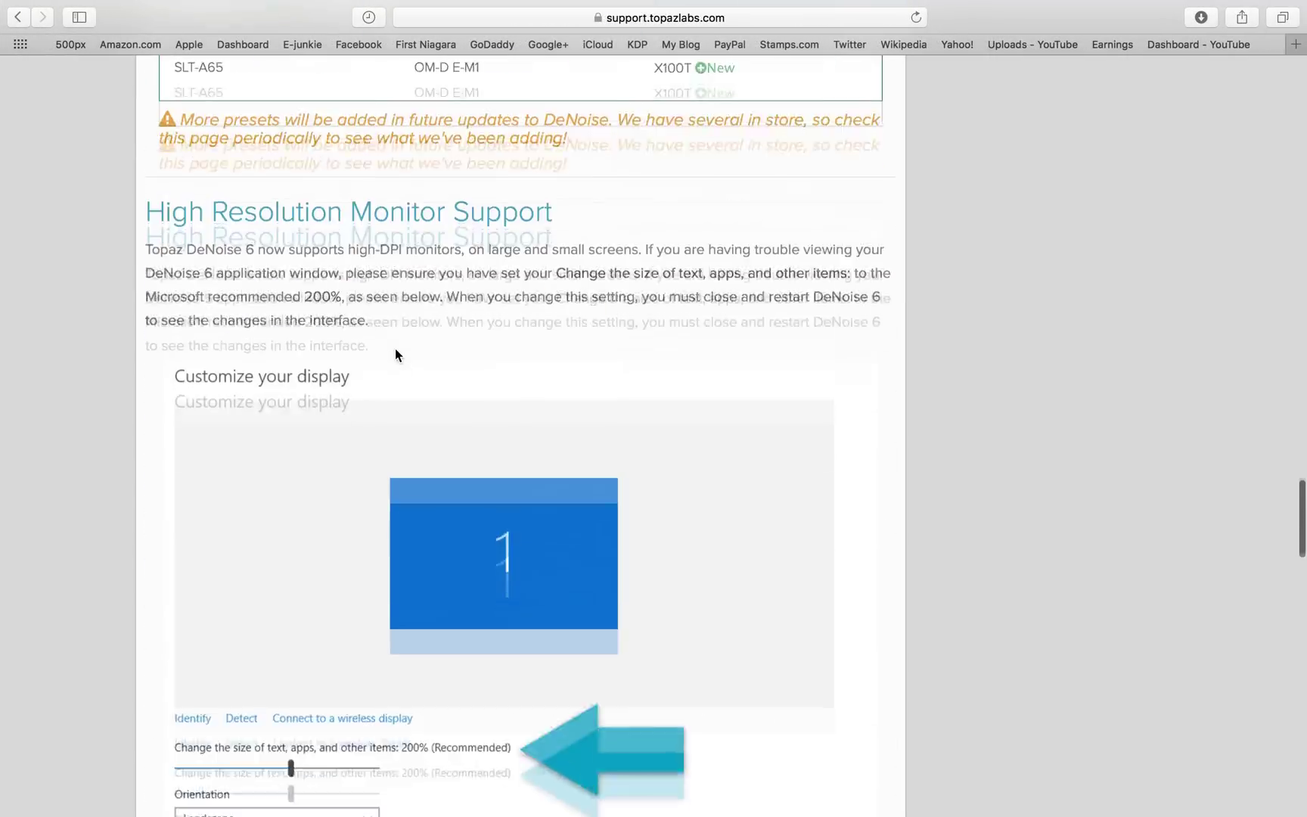
{"action": "scroll", "coordinate": [394, 348], "scroll_direction": "up", "scroll_amount": 8}
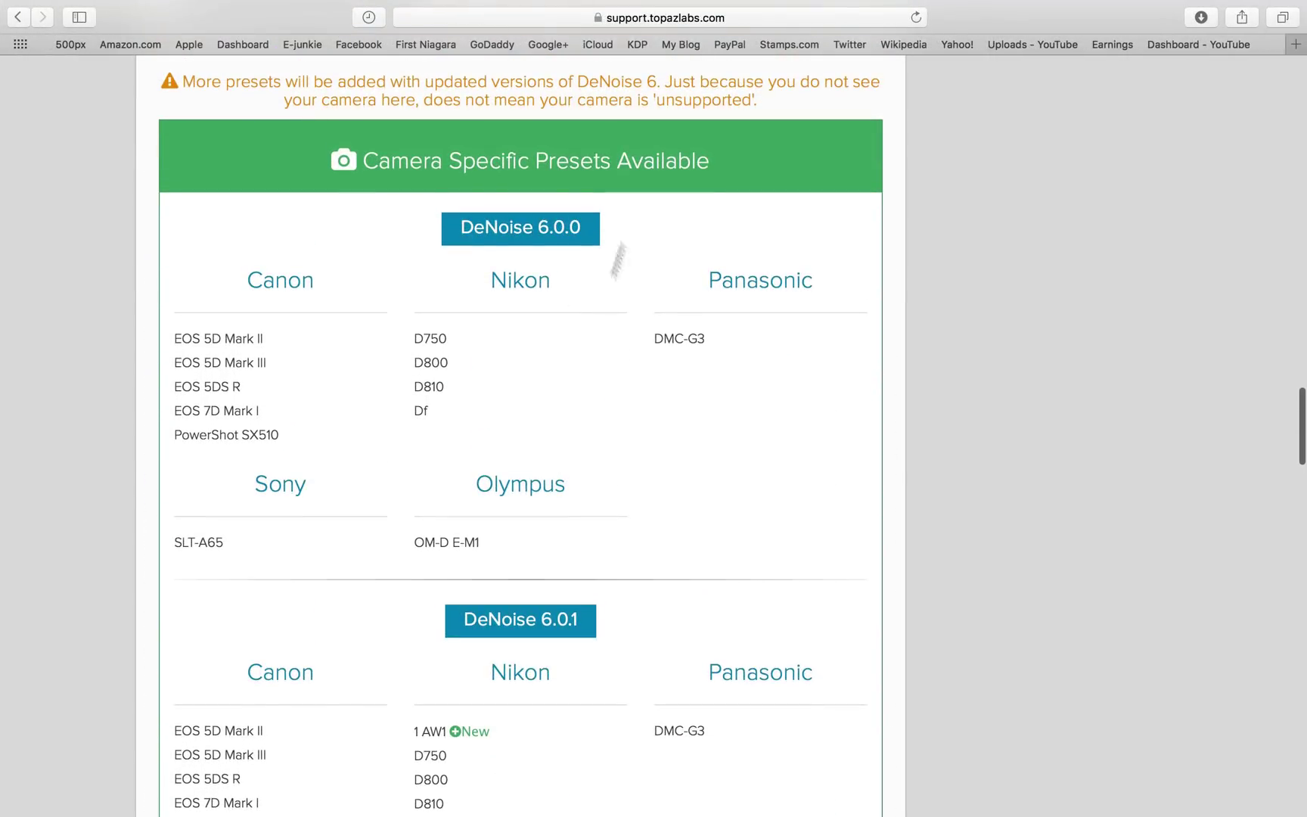
{"action": "scroll", "coordinate": [566, 503], "scroll_direction": "down", "scroll_amount": 10}
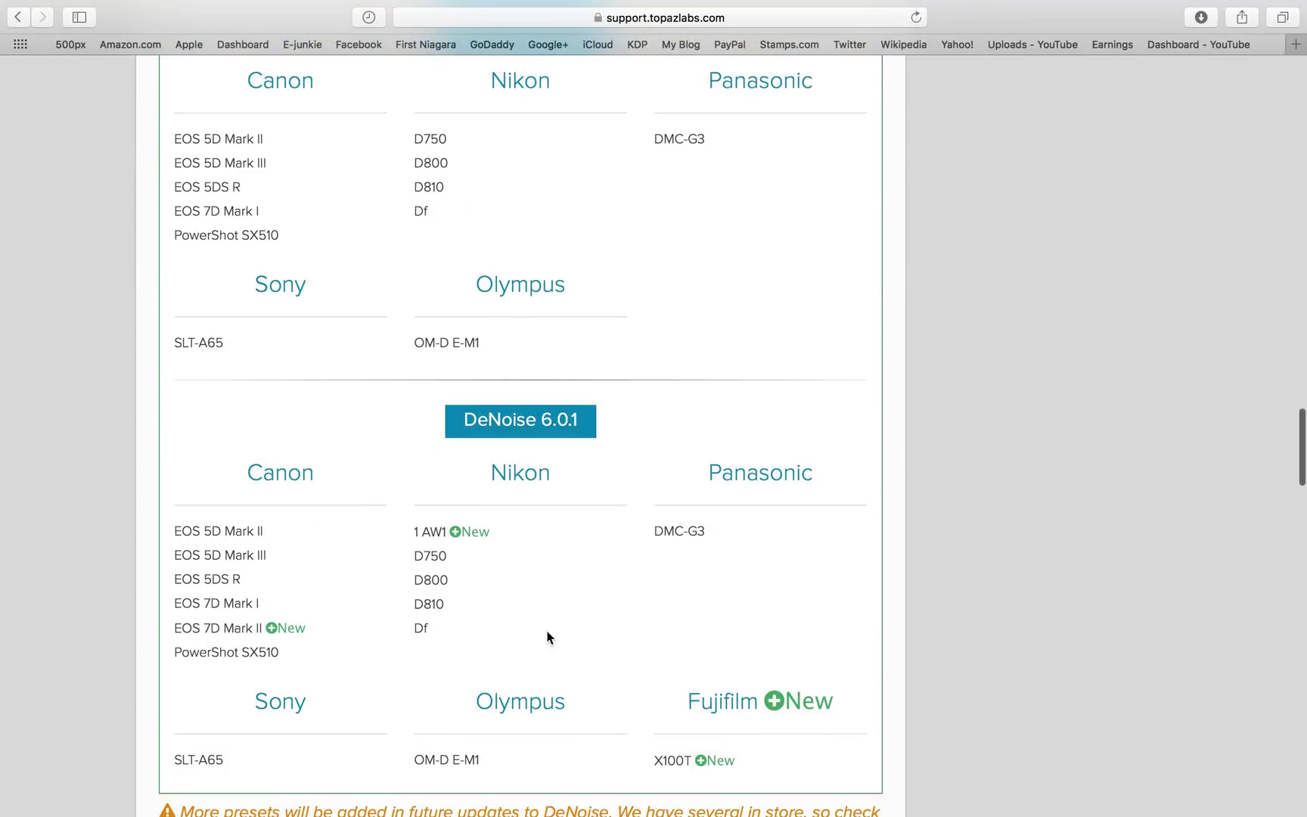
{"action": "scroll", "coordinate": [548, 637], "scroll_direction": "up", "scroll_amount": 5}
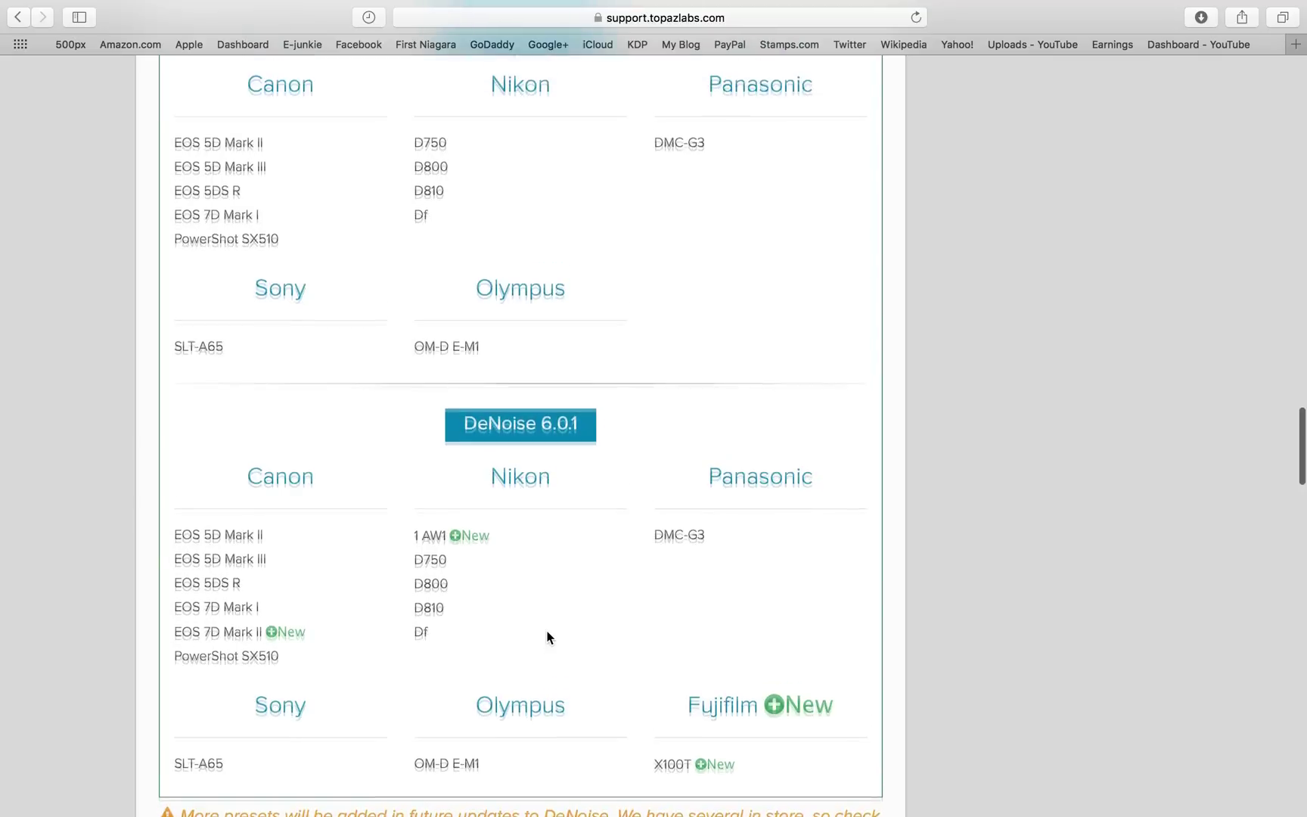
{"action": "scroll", "coordinate": [547, 636], "scroll_direction": "down", "scroll_amount": 3}
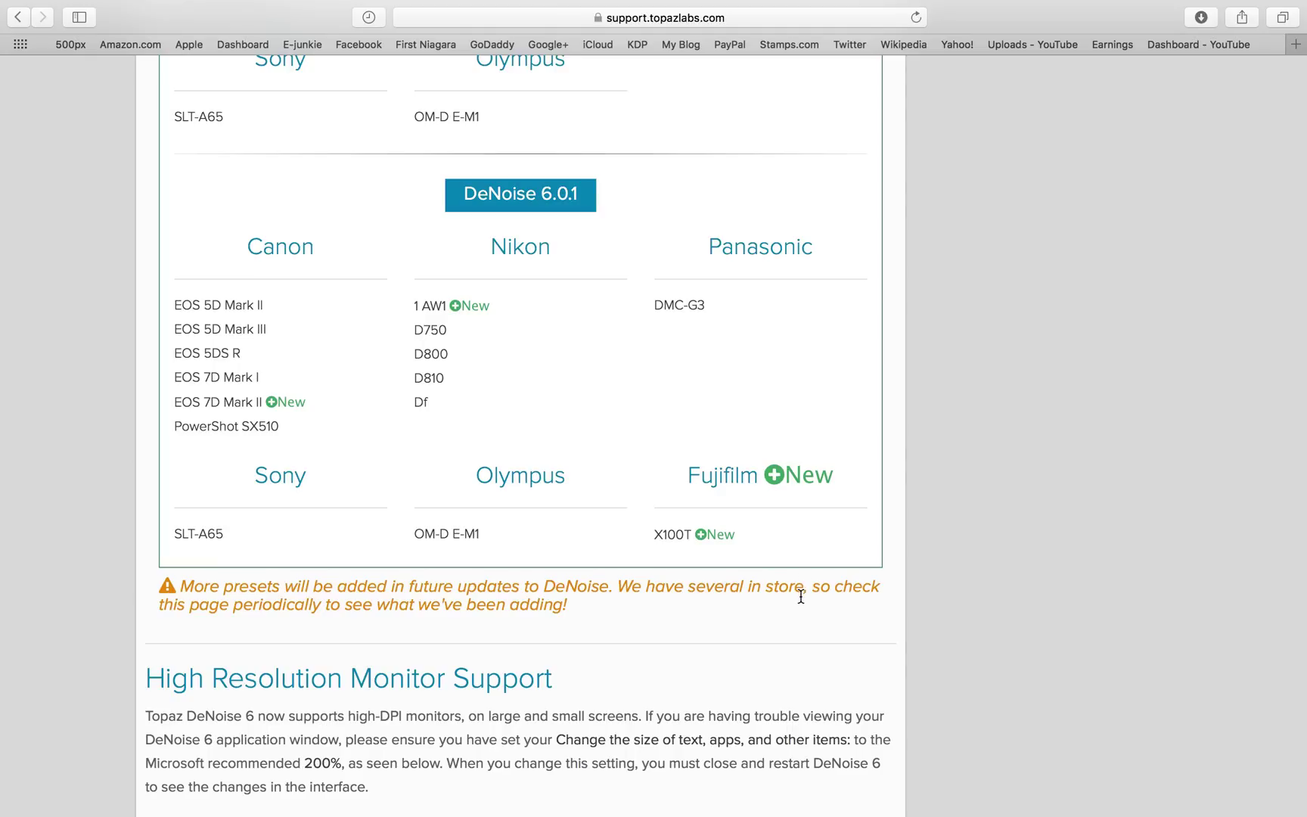
{"action": "scroll", "coordinate": [801, 598], "scroll_direction": "up", "scroll_amount": 5}
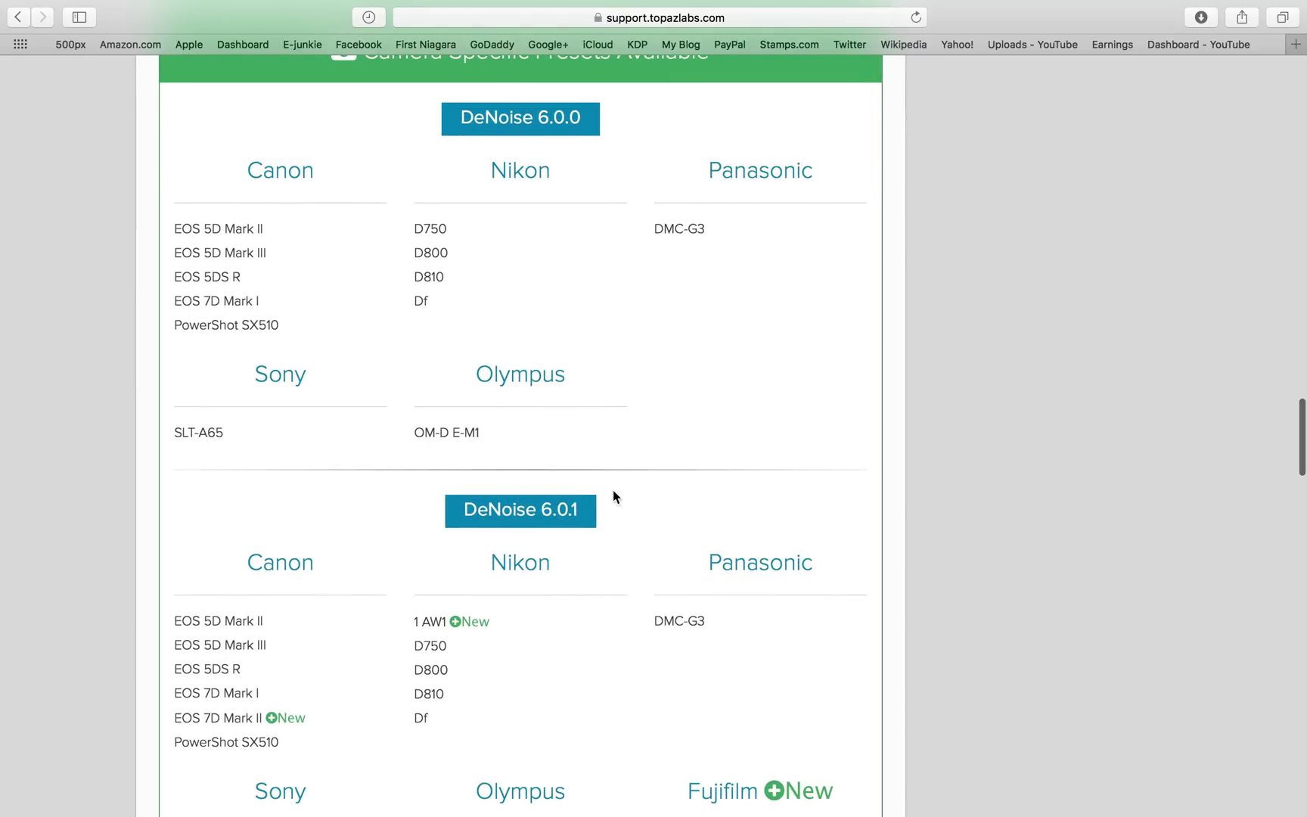
{"action": "scroll", "coordinate": [614, 491], "scroll_direction": "down", "scroll_amount": 1}
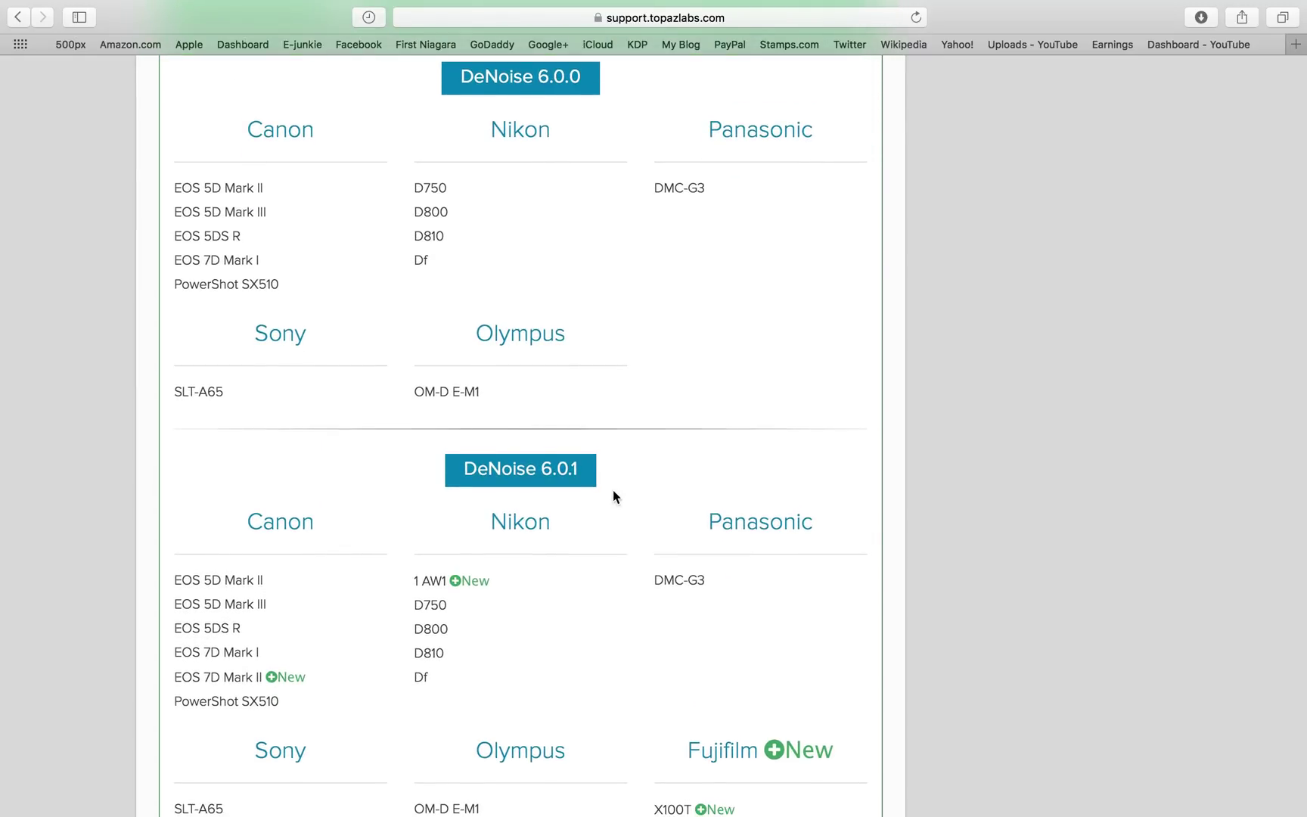
{"action": "scroll", "coordinate": [612, 492], "scroll_direction": "down", "scroll_amount": 5}
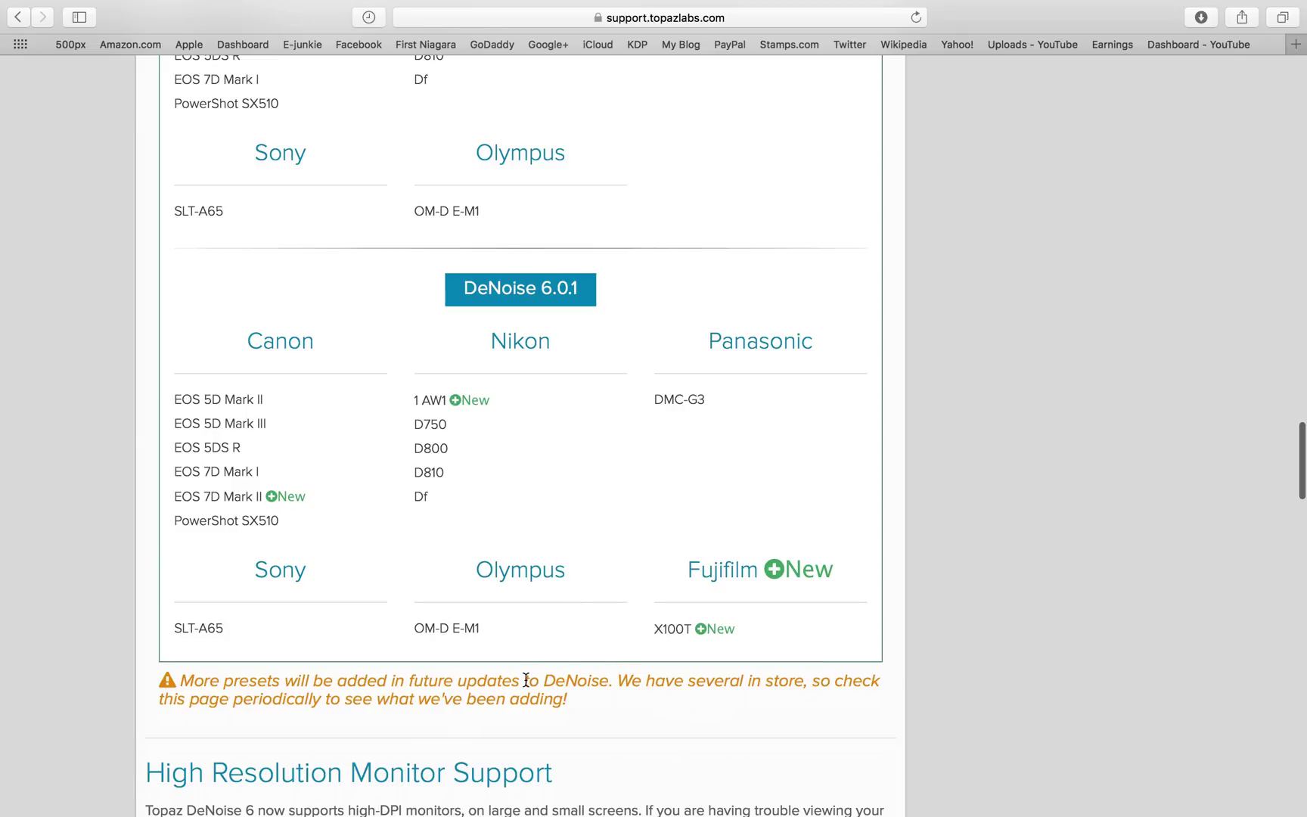
{"action": "scroll", "coordinate": [525, 679], "scroll_direction": "up", "scroll_amount": 9}
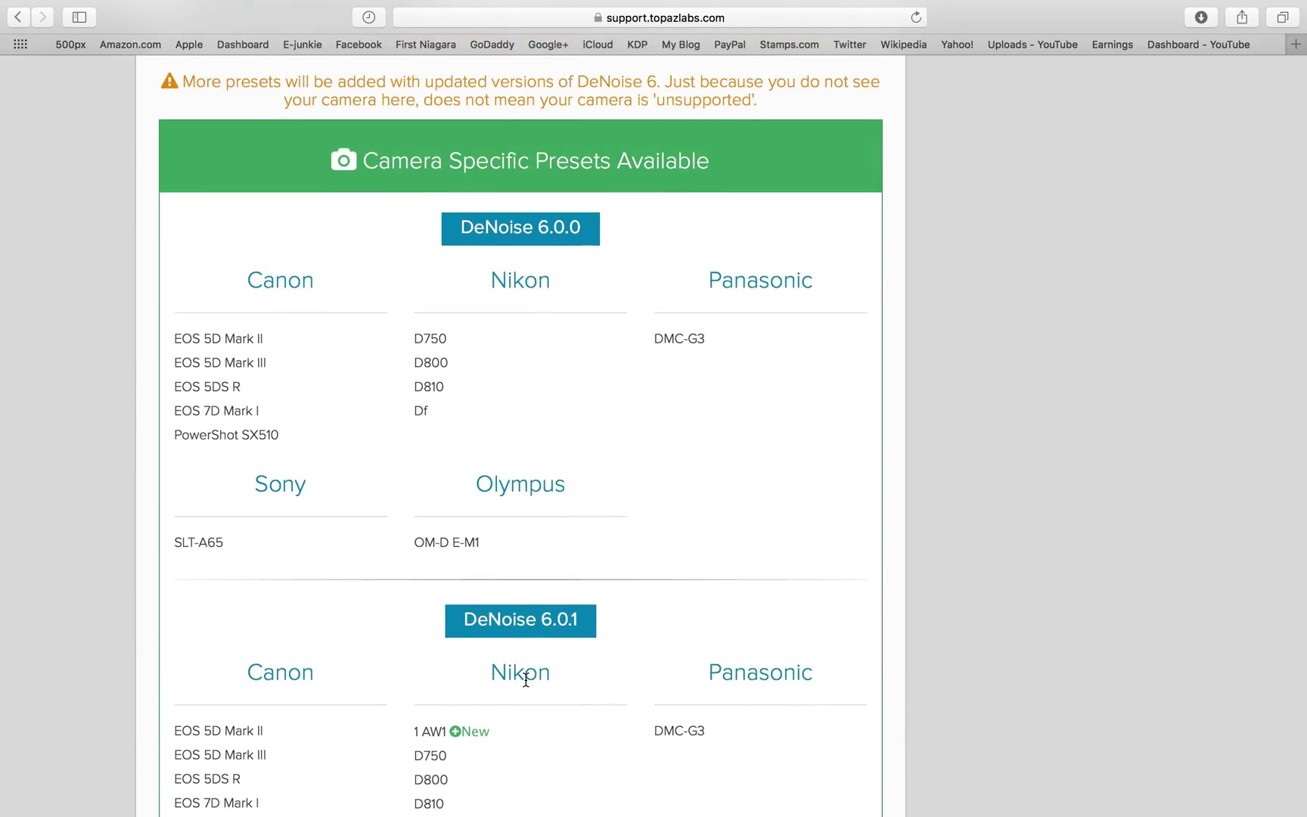